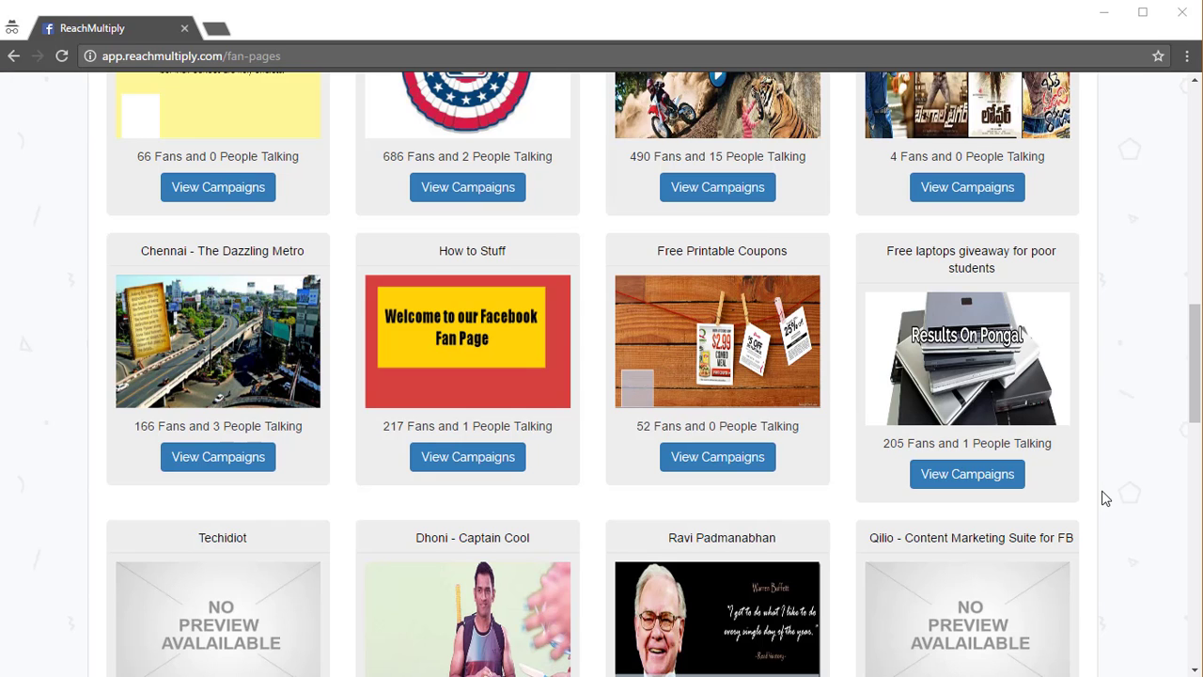
Open the Tamil Cinema page's campaigns and start a new campaign
scroll(1106, 498, "up", 9)
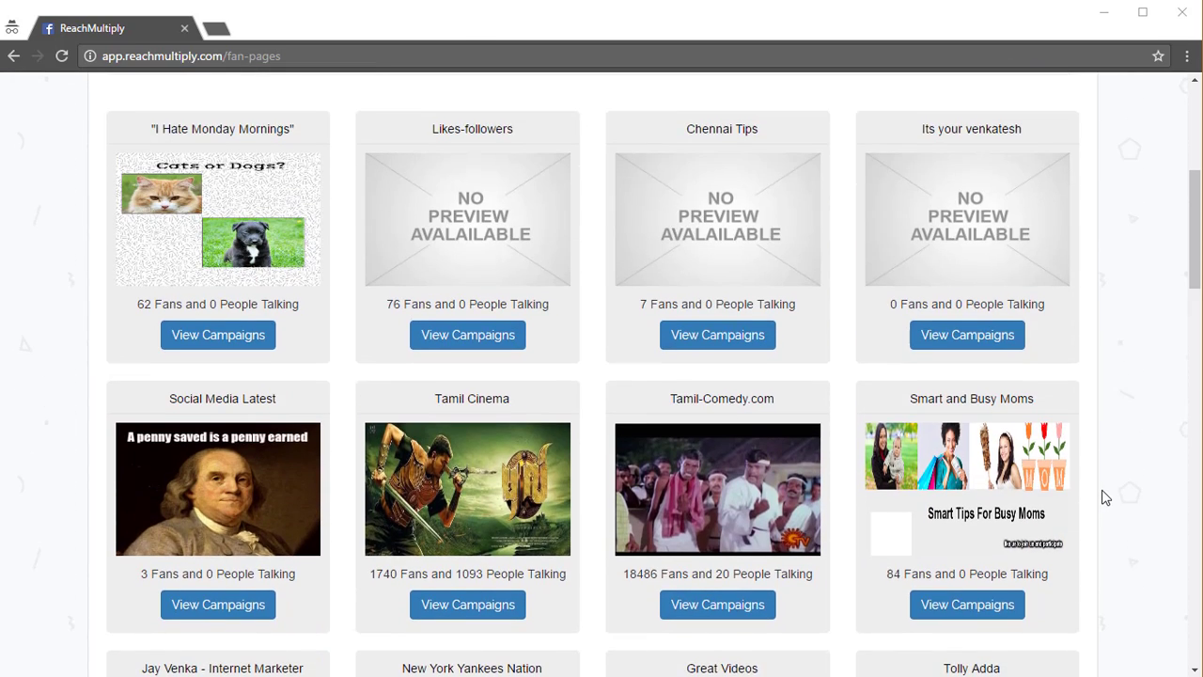
scroll(1106, 498, "up", 4)
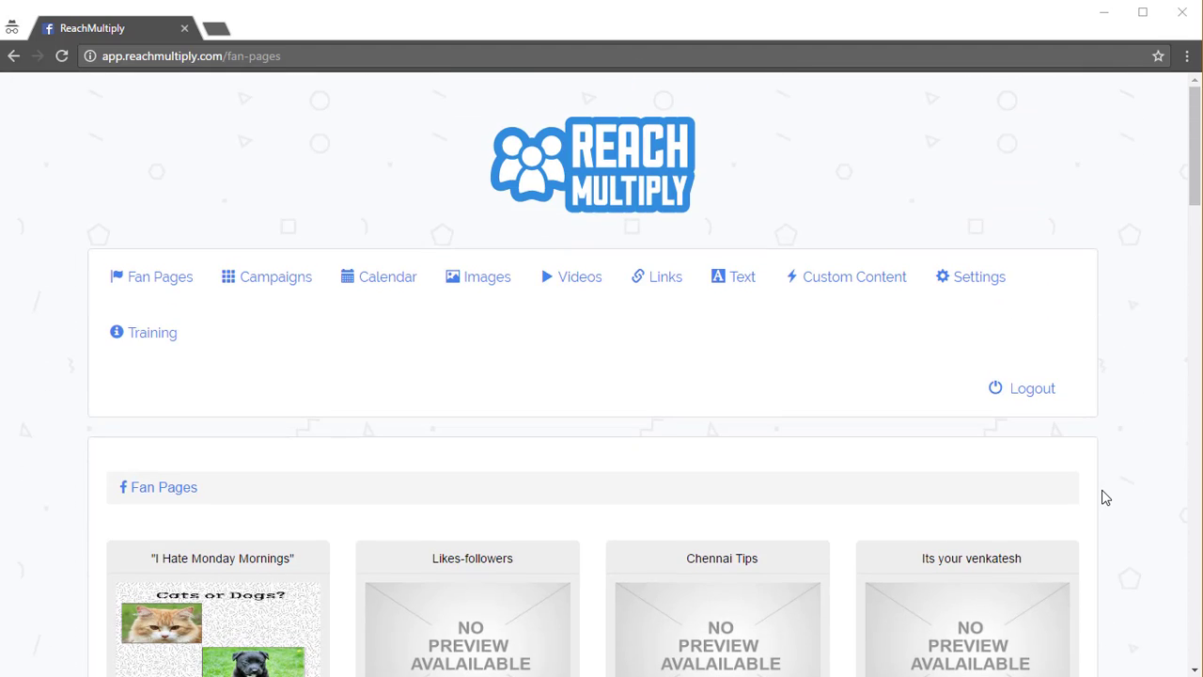
scroll(1106, 498, "down", 5)
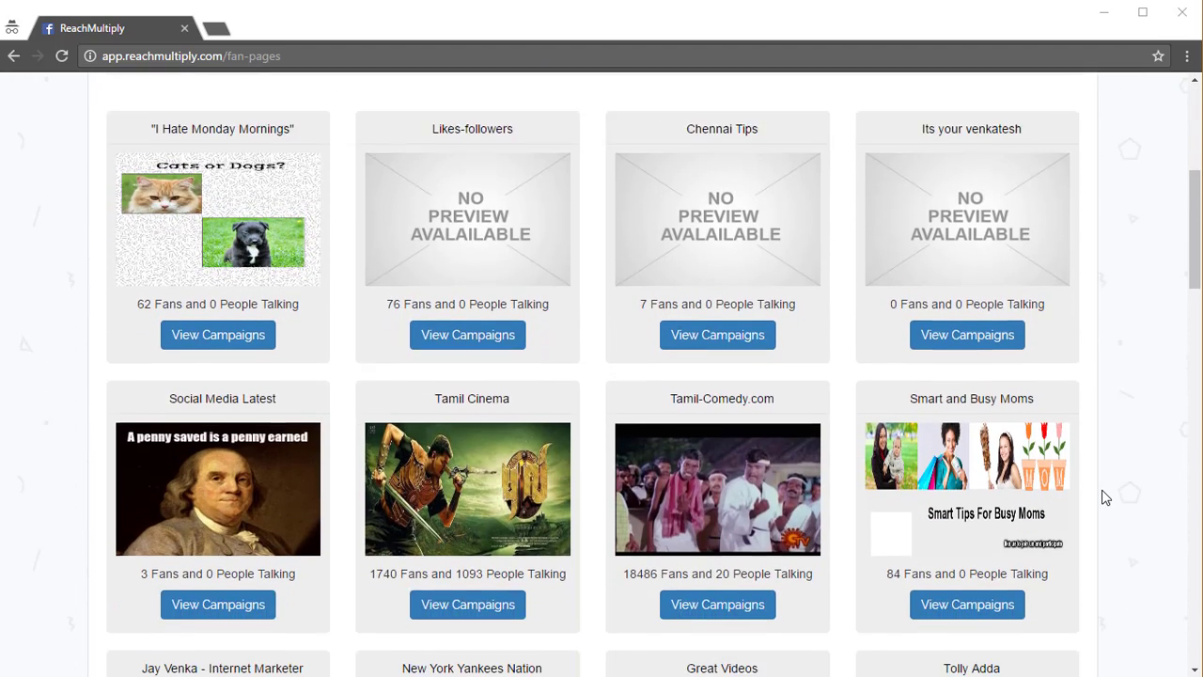
scroll(1106, 498, "down", 2)
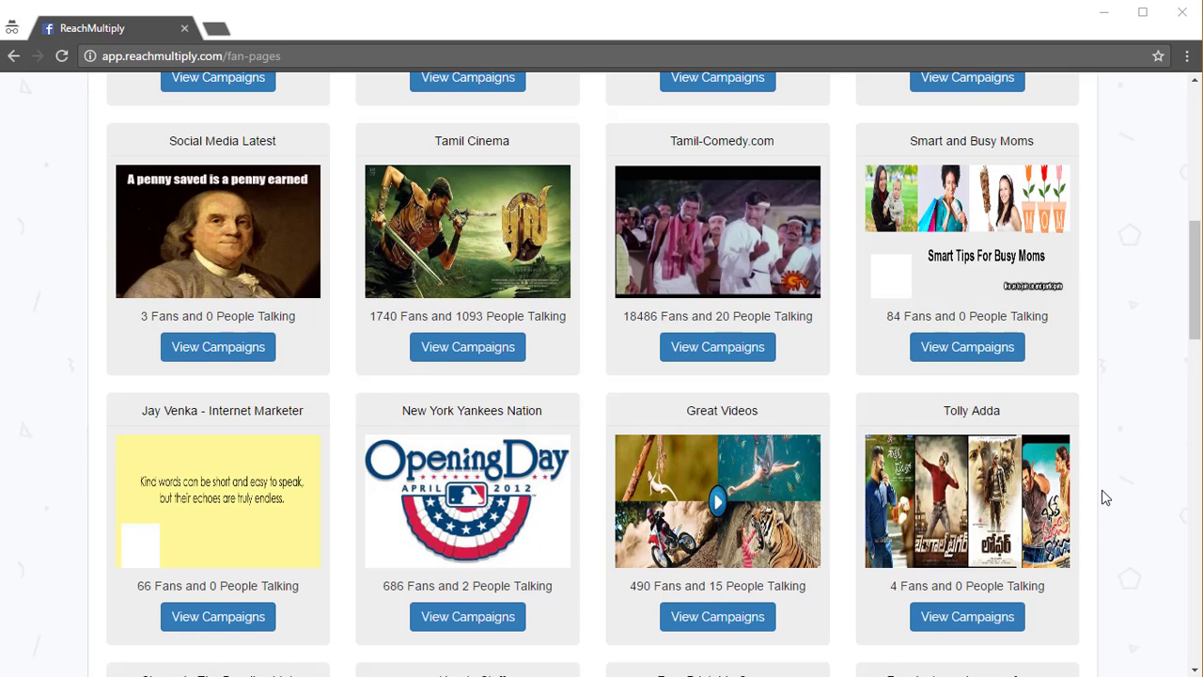
scroll(1105, 499, "up", 10)
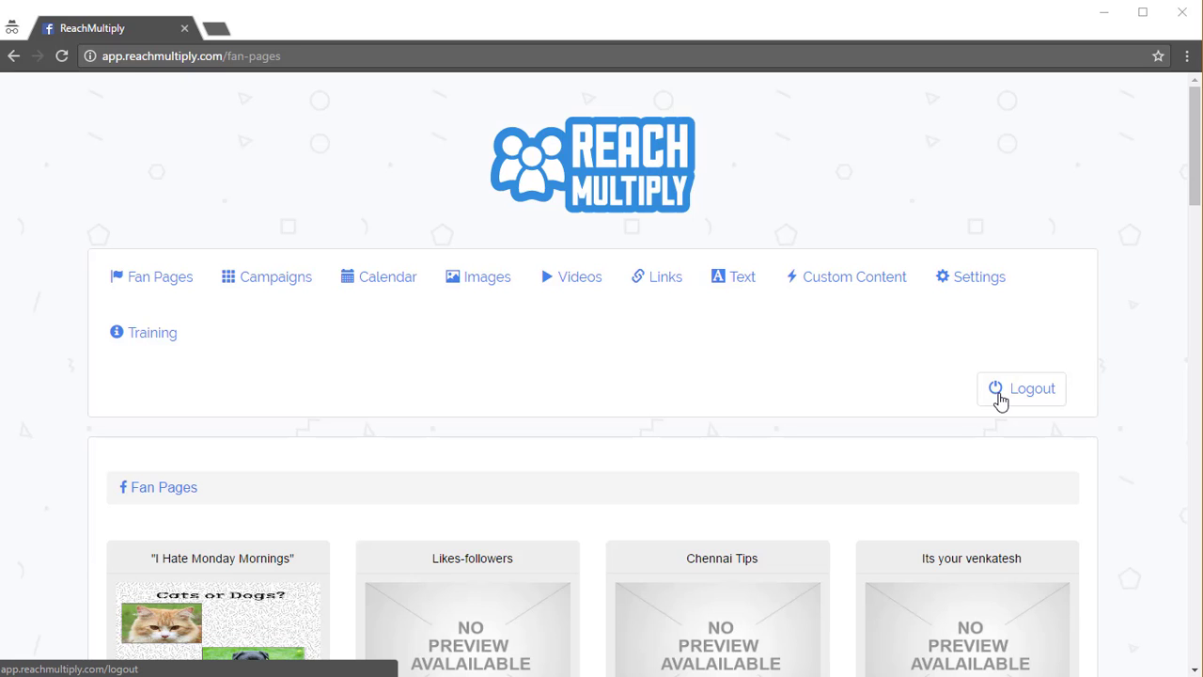
scroll(1000, 400, "down", 7)
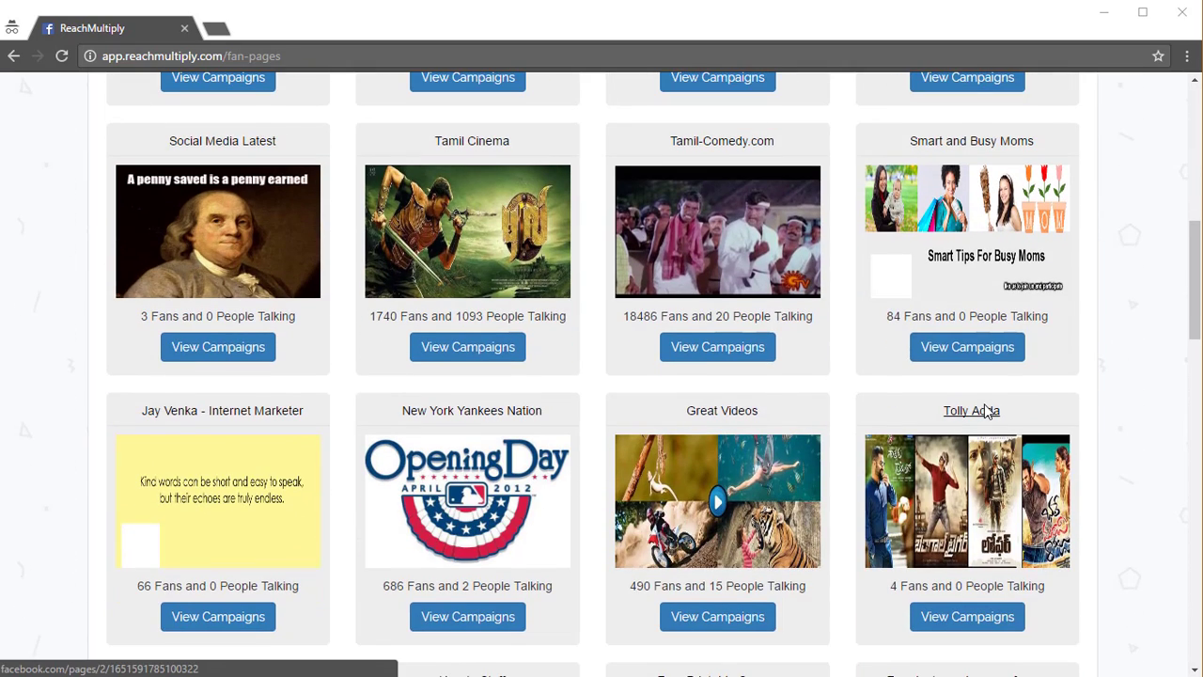
scroll(988, 410, "down", 2)
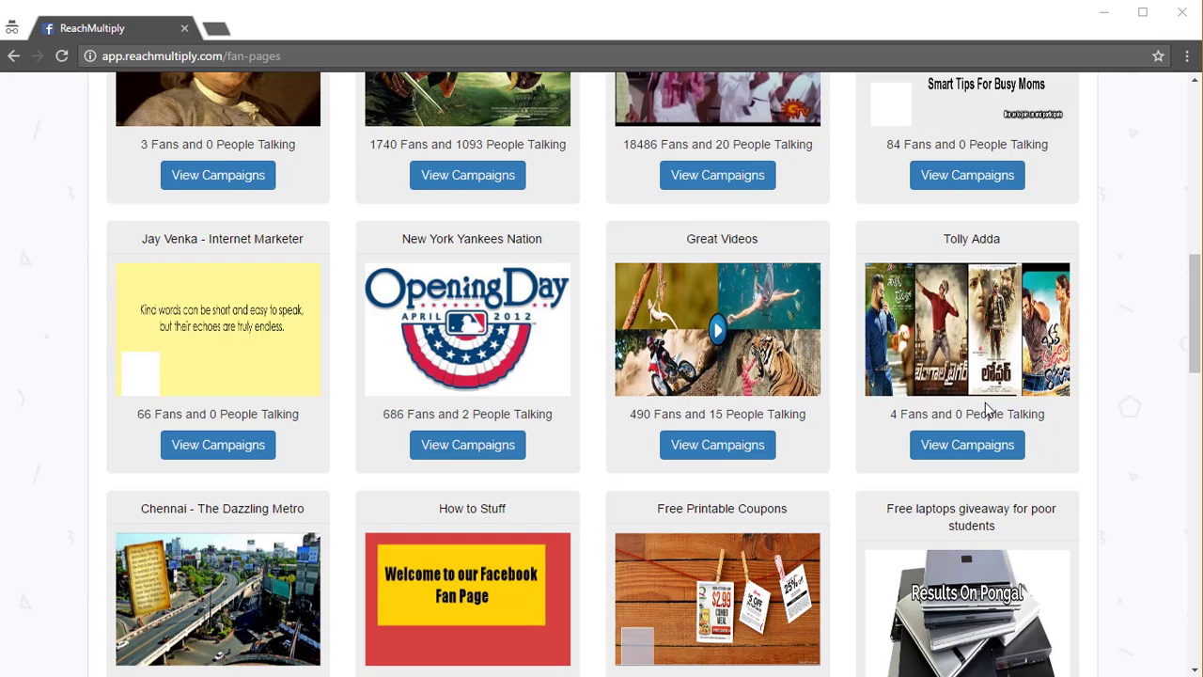
scroll(1034, 545, "up", 12)
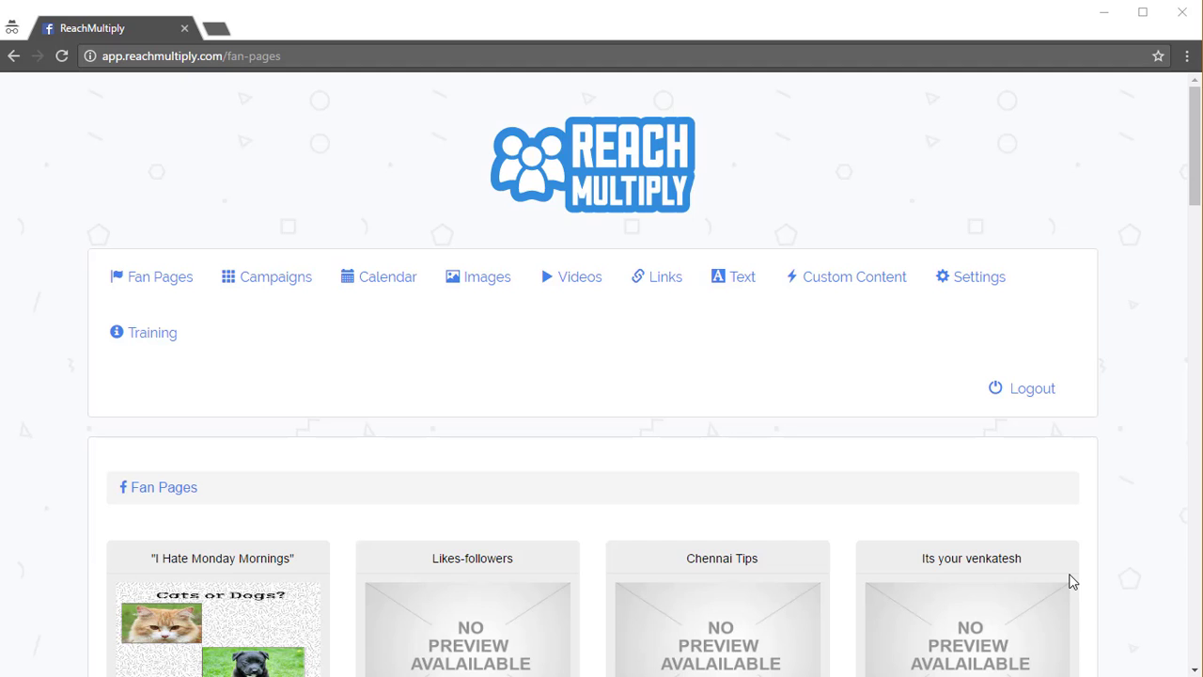
scroll(1072, 582, "down", 6)
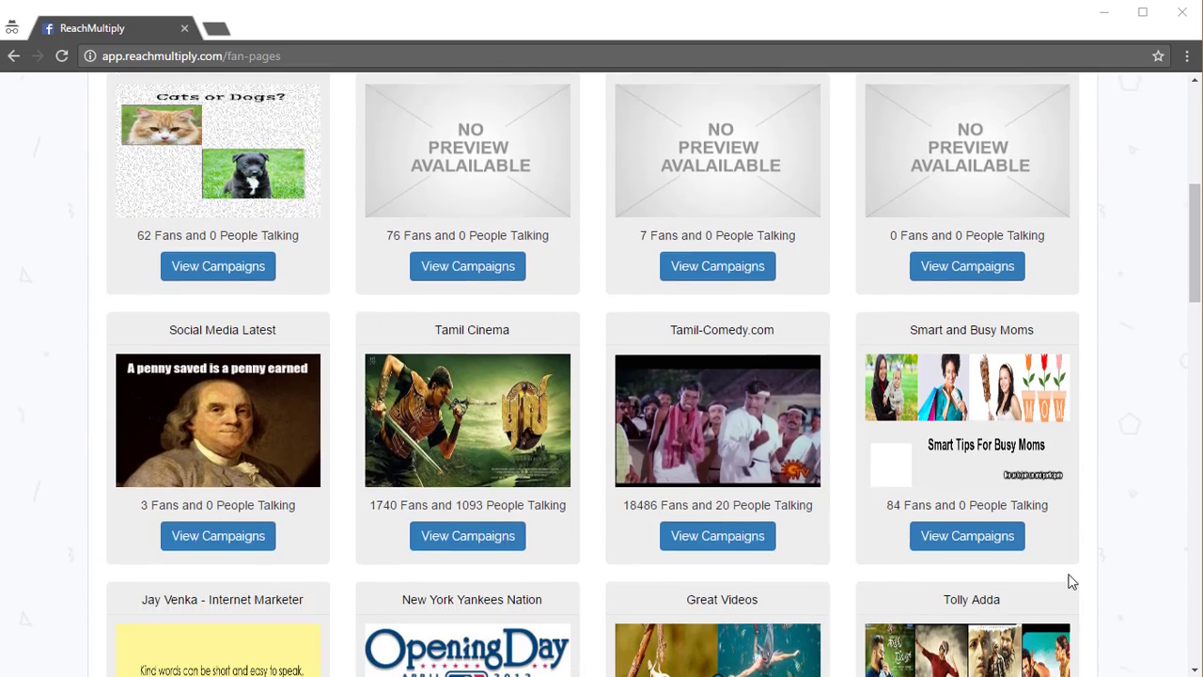
scroll(1072, 583, "down", 1)
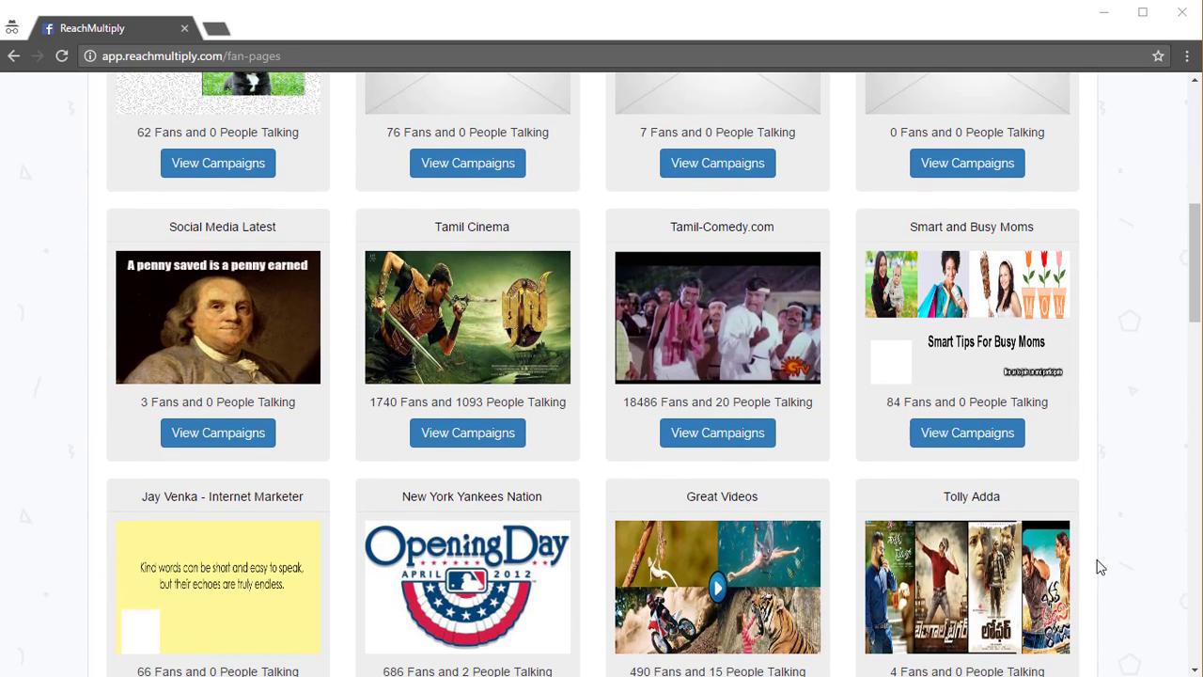
scroll(1025, 583, "down", 1)
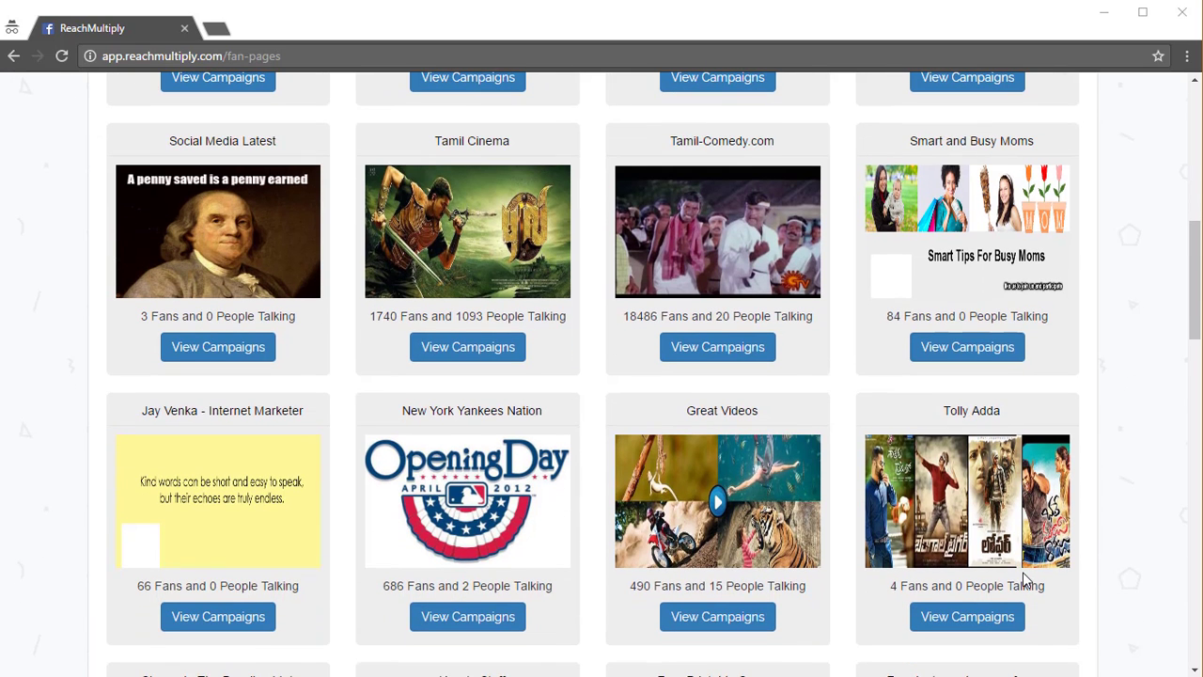
scroll(1001, 559, "down", 1)
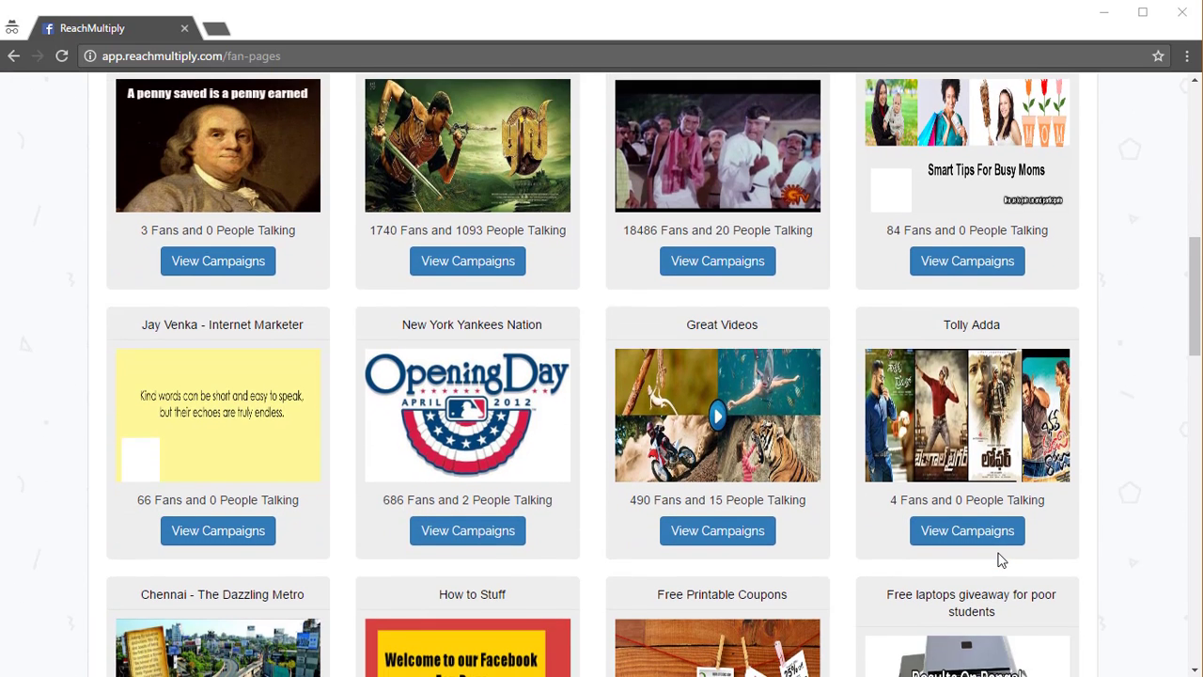
scroll(1002, 559, "down", 2)
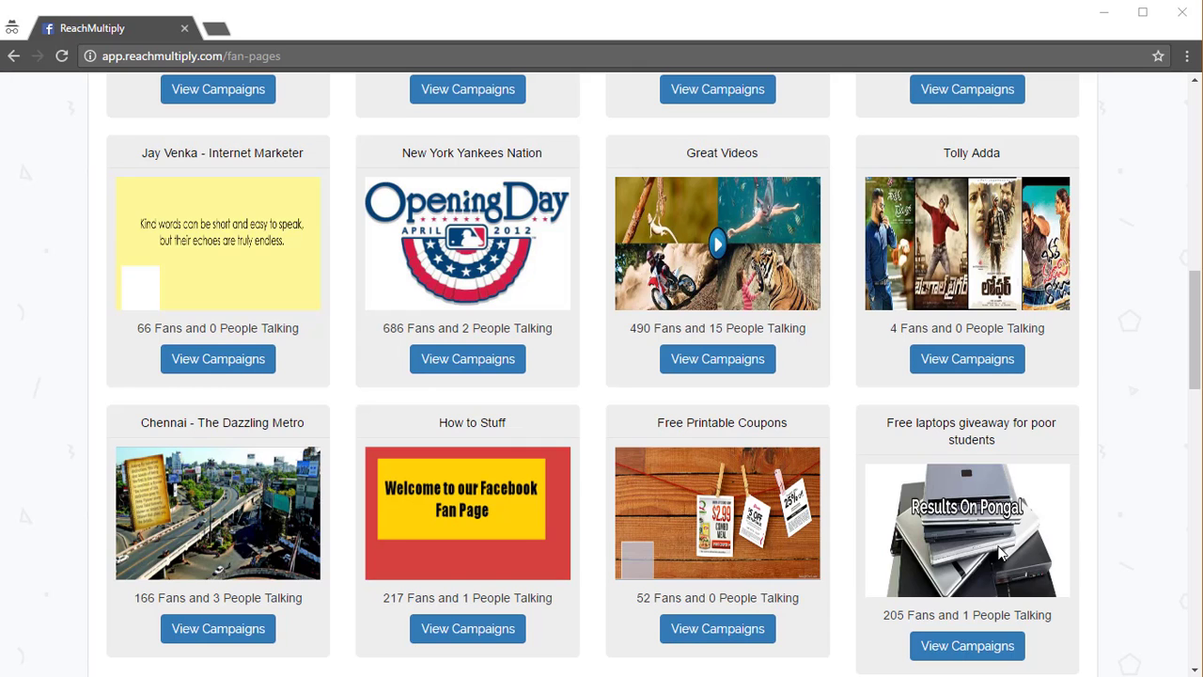
scroll(997, 548, "down", 1)
scroll(656, 395, "up", 1)
scroll(632, 440, "down", 2)
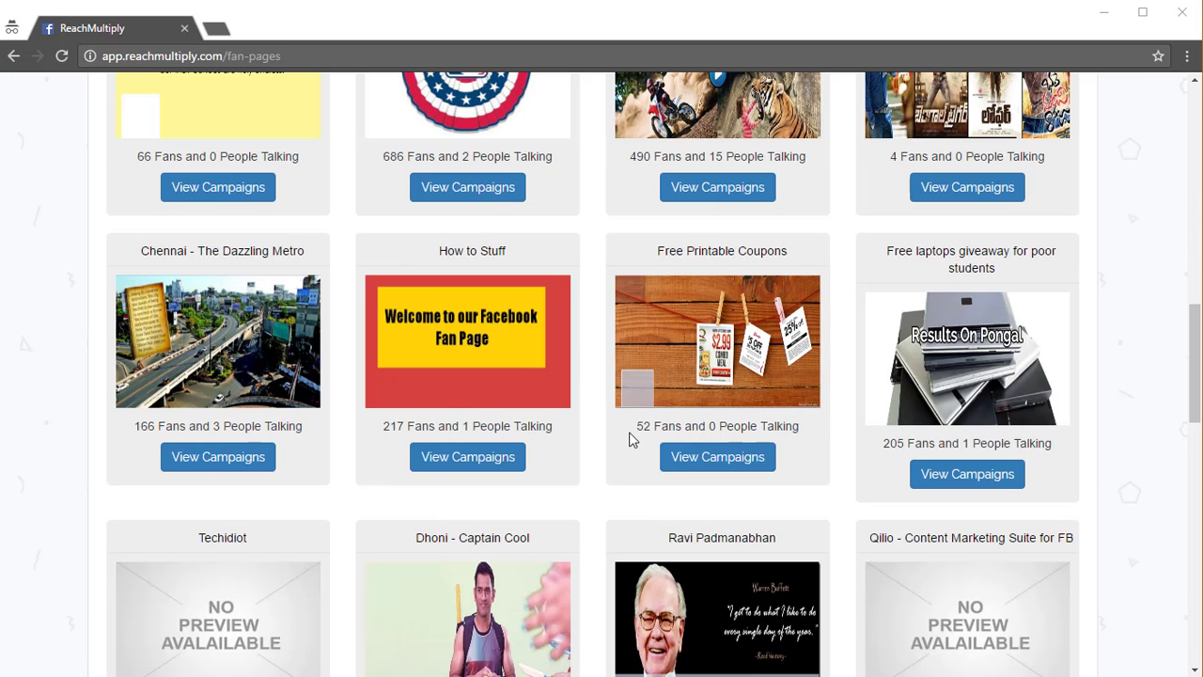
scroll(710, 325, "down", 3)
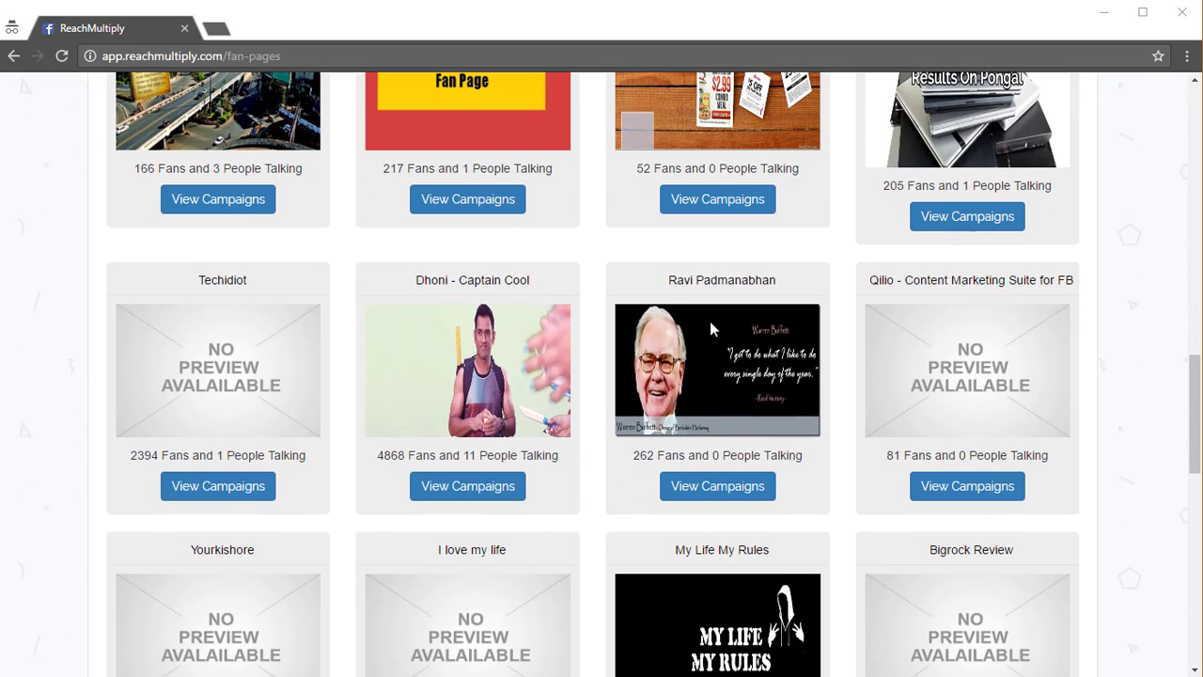
scroll(710, 321, "down", 1)
scroll(710, 321, "down", 2)
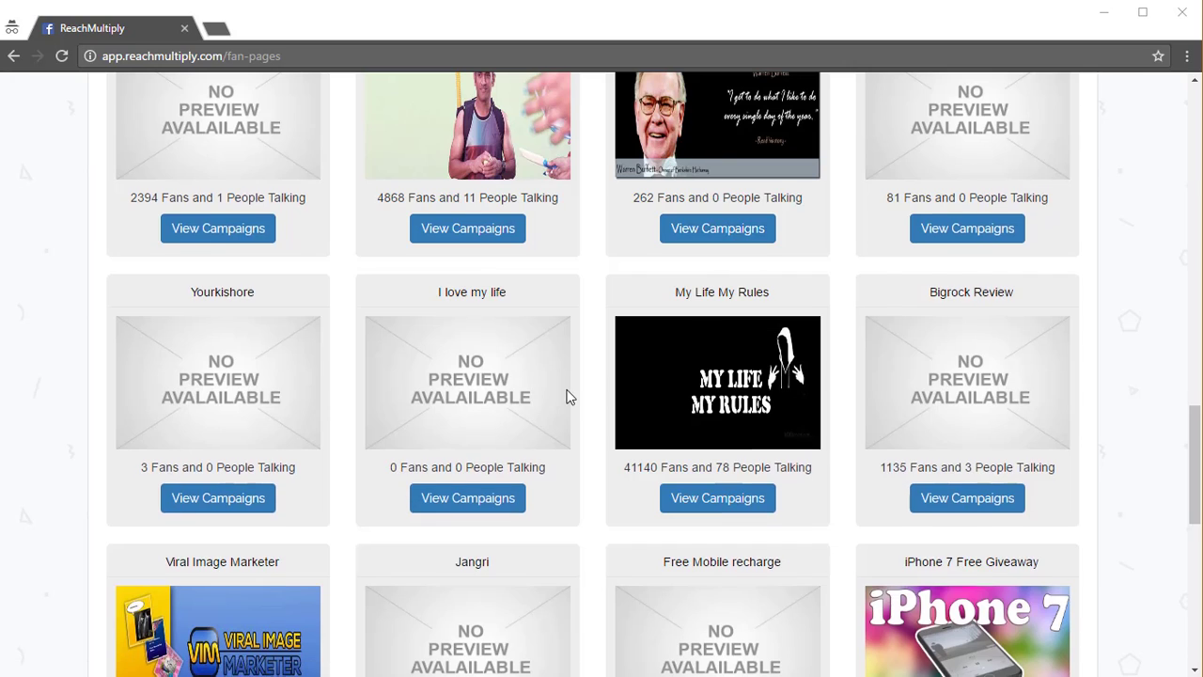
scroll(237, 508, "up", 6)
scroll(217, 502, "up", 5)
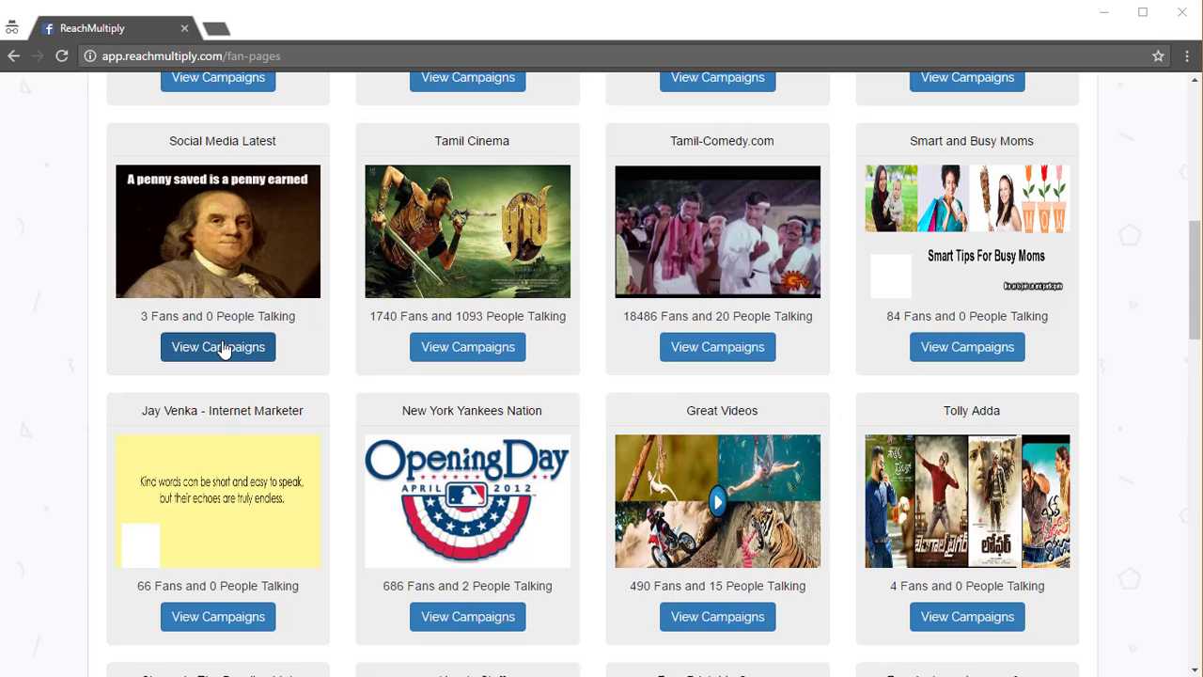
left_click(499, 350)
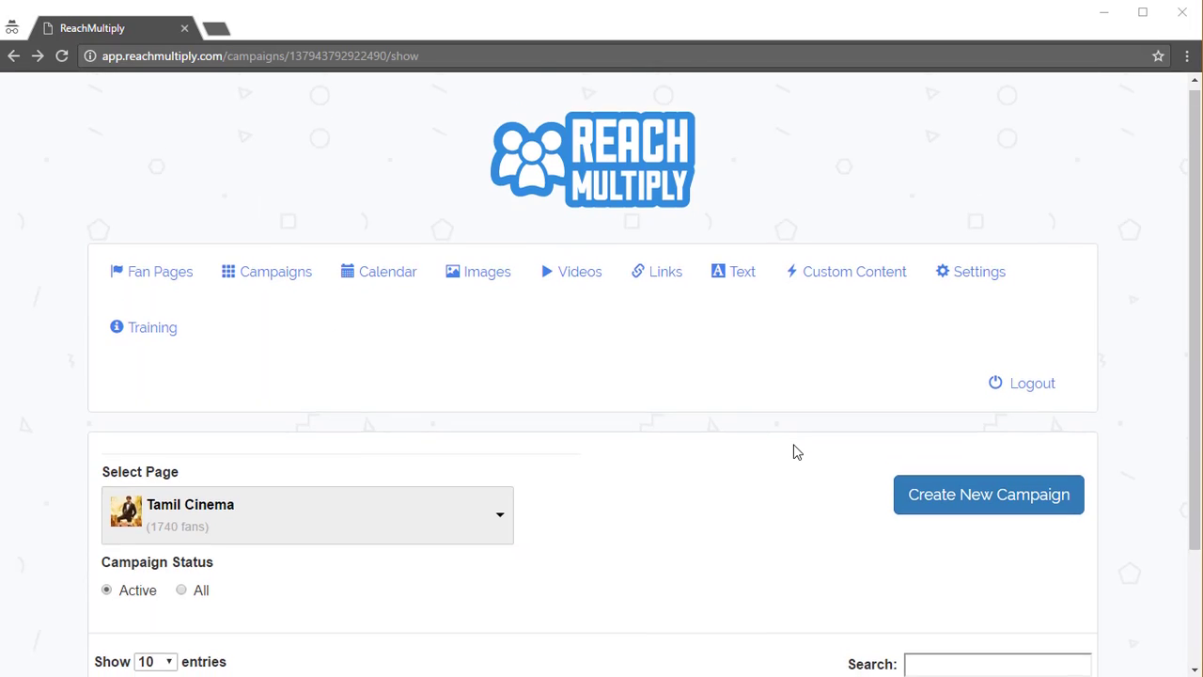
scroll(793, 451, "down", 2)
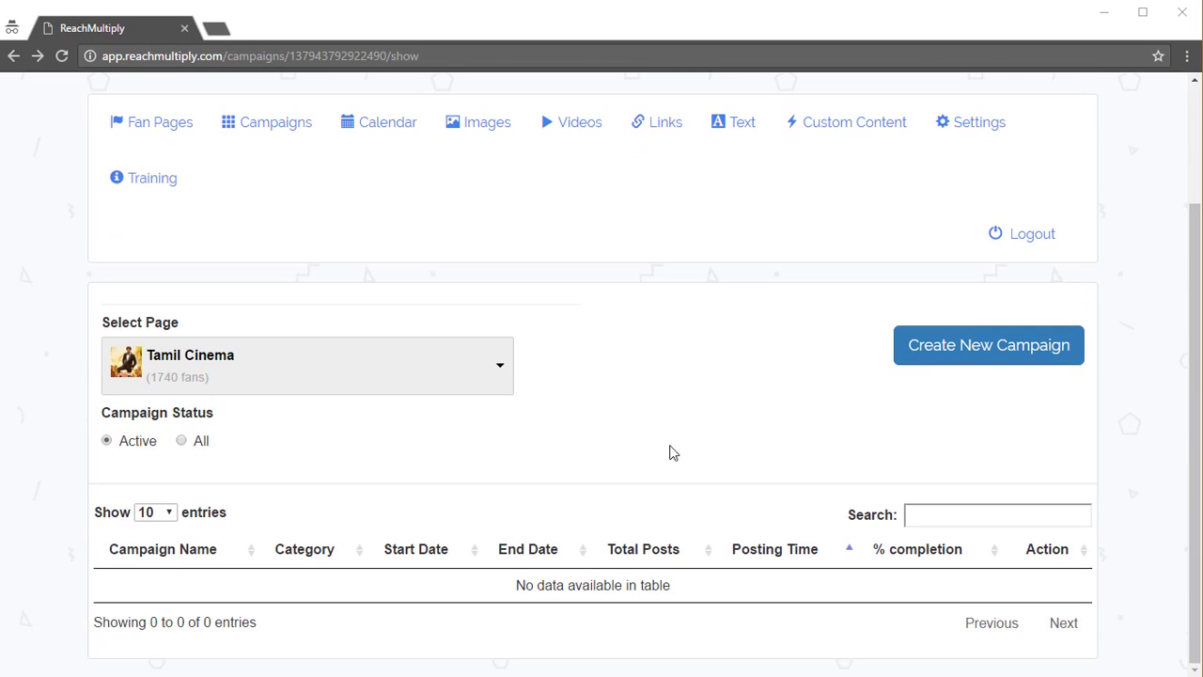
left_click(1038, 352)
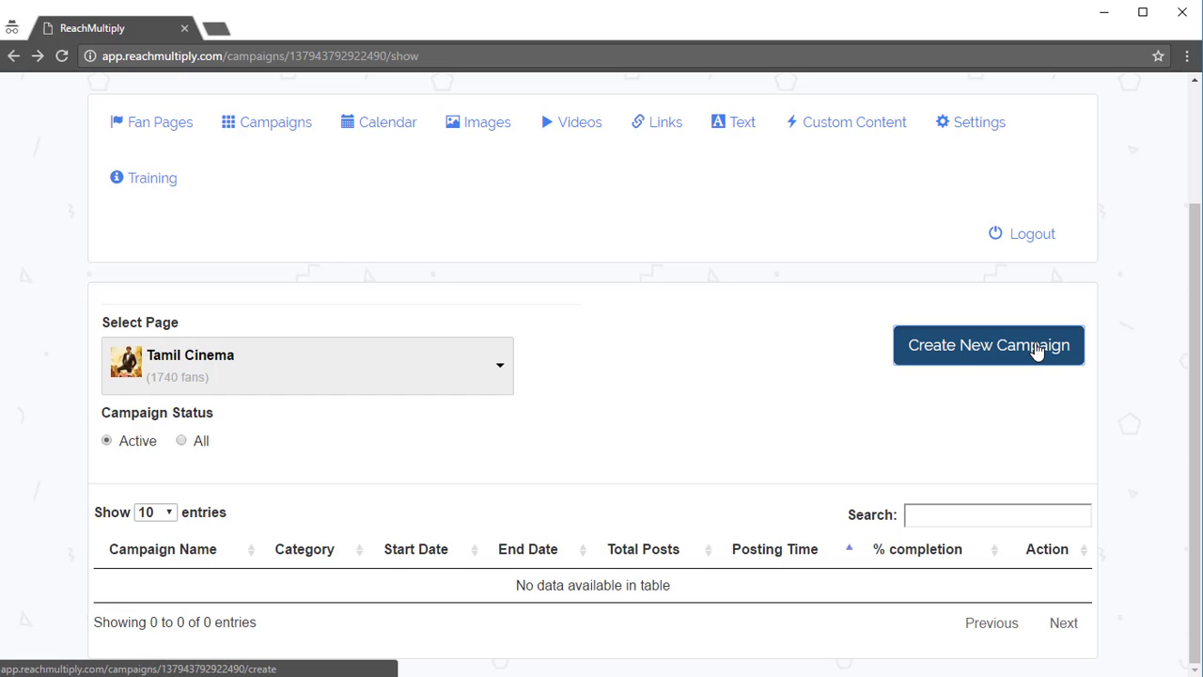
Name the campaign 'Tamil Superstars' with description 'The campaign for Tamil superstar photographs'
scroll(411, 370, "down", 3)
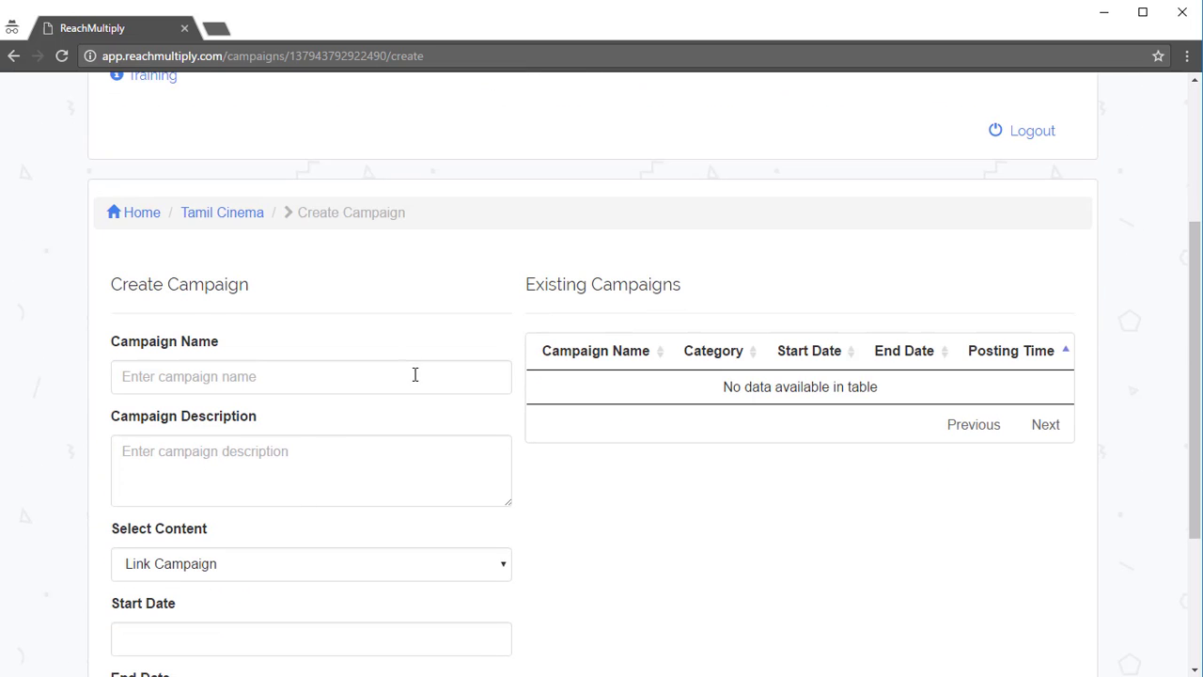
scroll(413, 374, "down", 1)
type("Tamil Superstars")
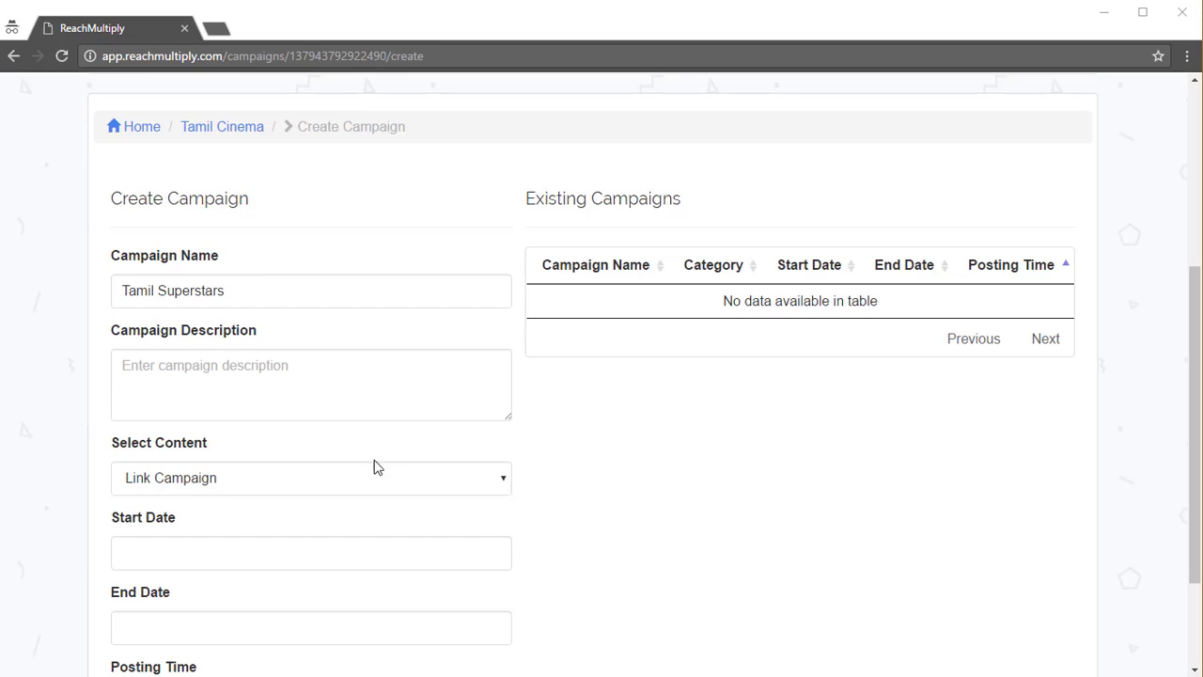
left_click(275, 390)
type("The campaign for Tamil superstar photographs")
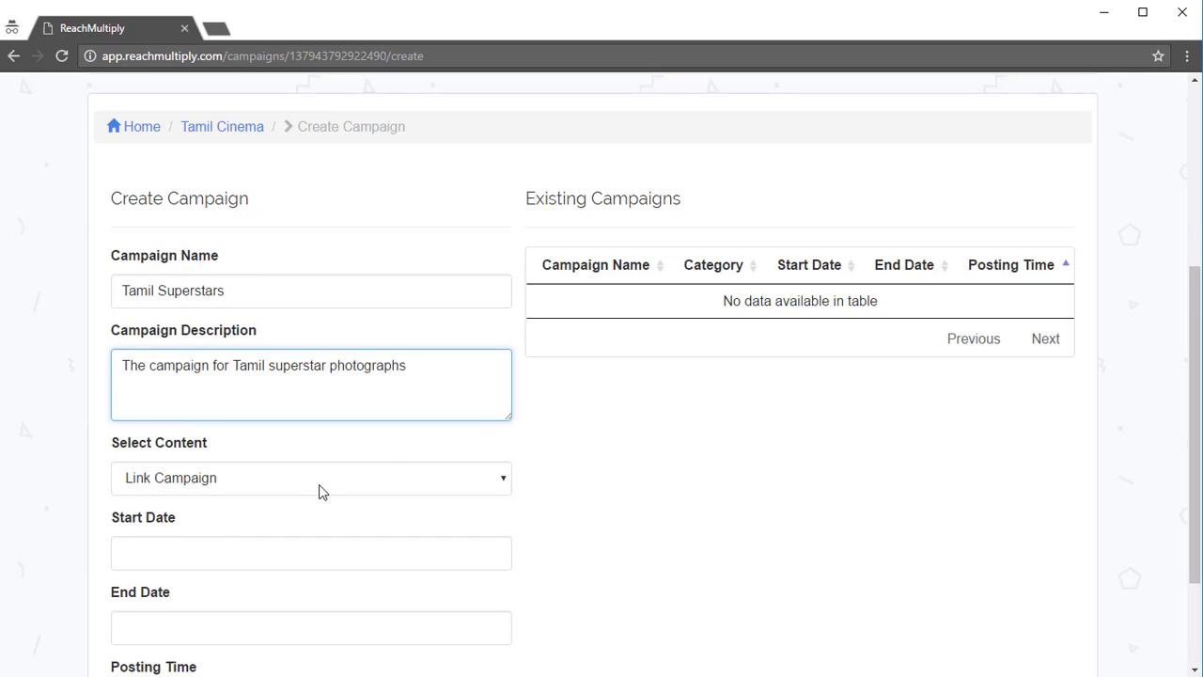
left_click(322, 486)
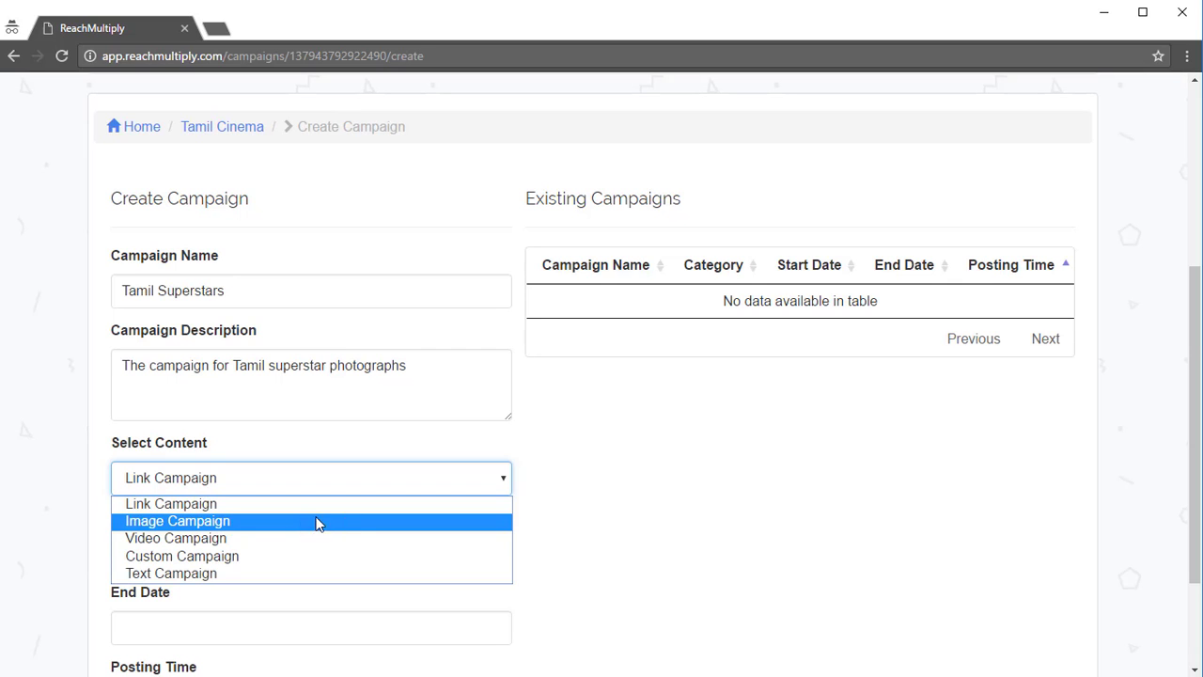
scroll(621, 437, "down", 2)
Make it an Image Campaign running 12/22/2016 to 01/31/2017, posting at 09:20 AM
left_click(322, 325)
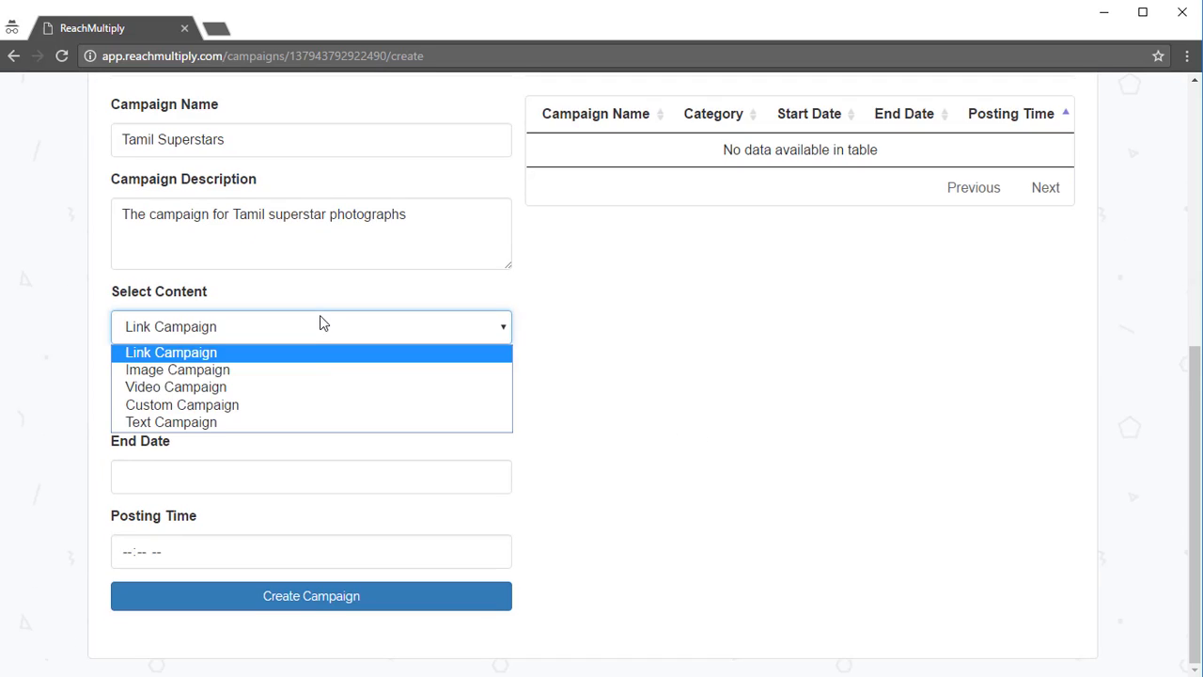
left_click(328, 374)
left_click(339, 401)
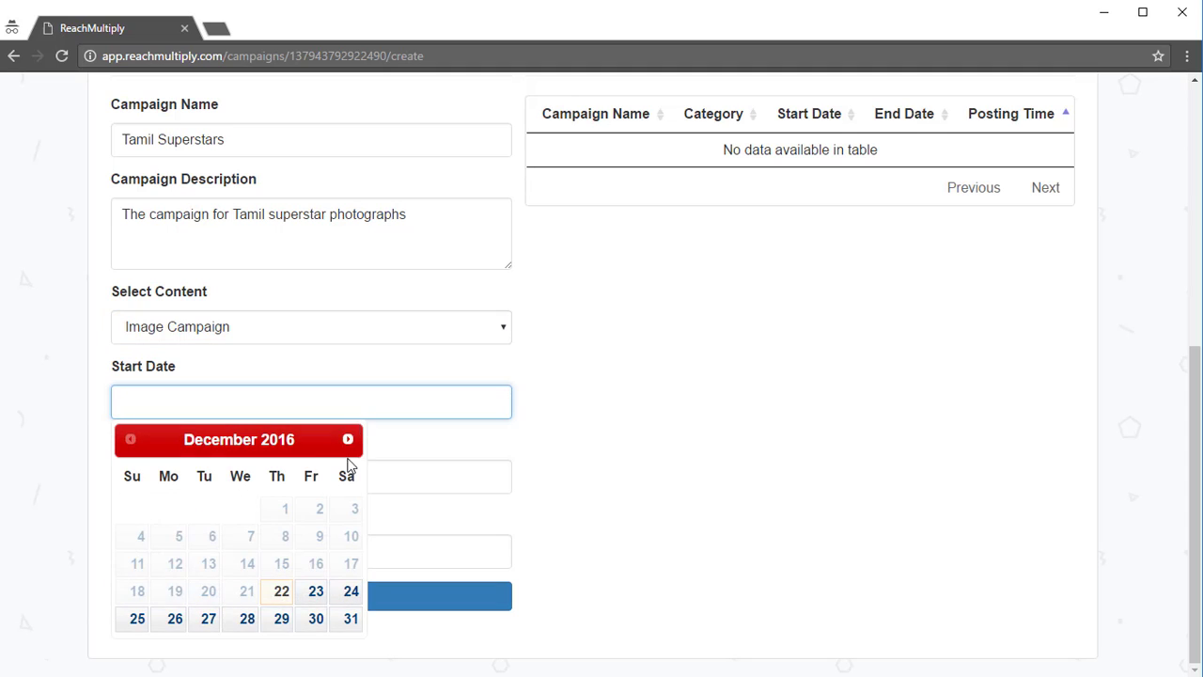
left_click(282, 591)
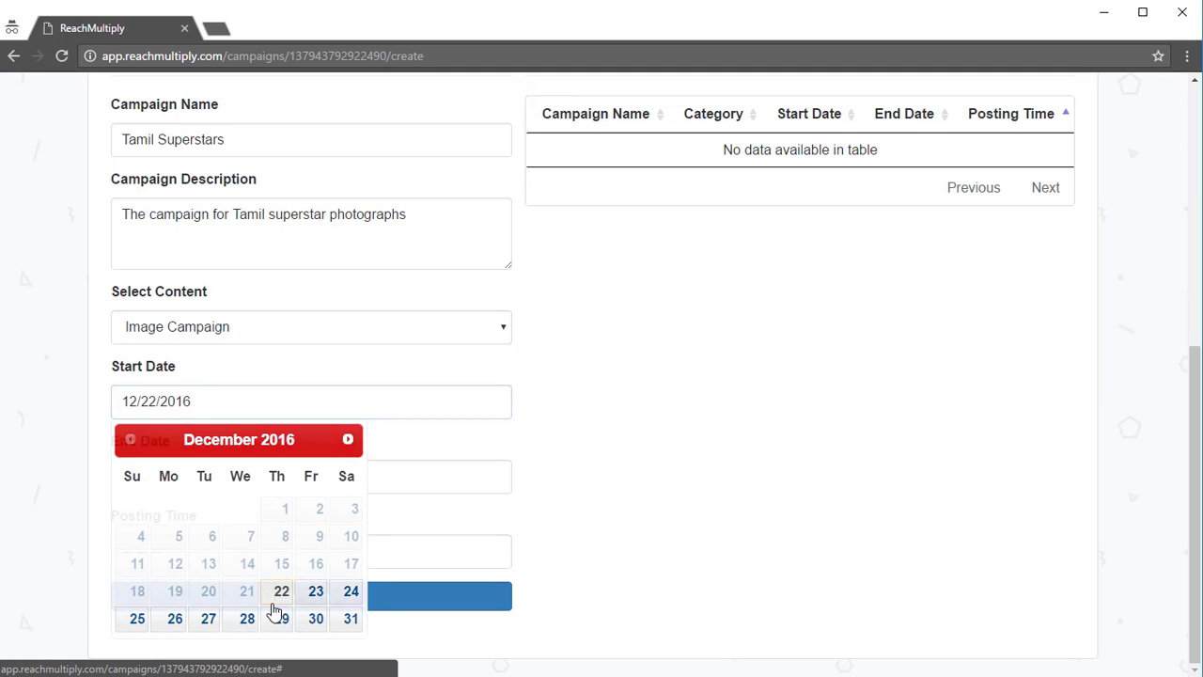
left_click(264, 484)
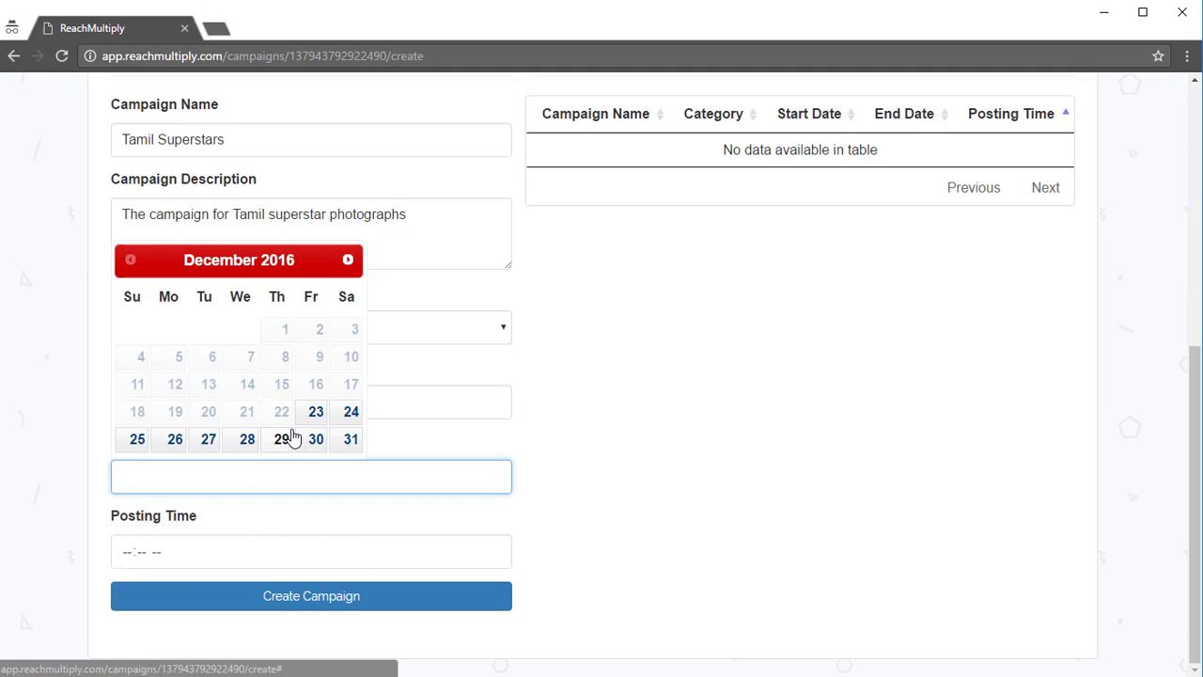
left_click(349, 262)
left_click(202, 447)
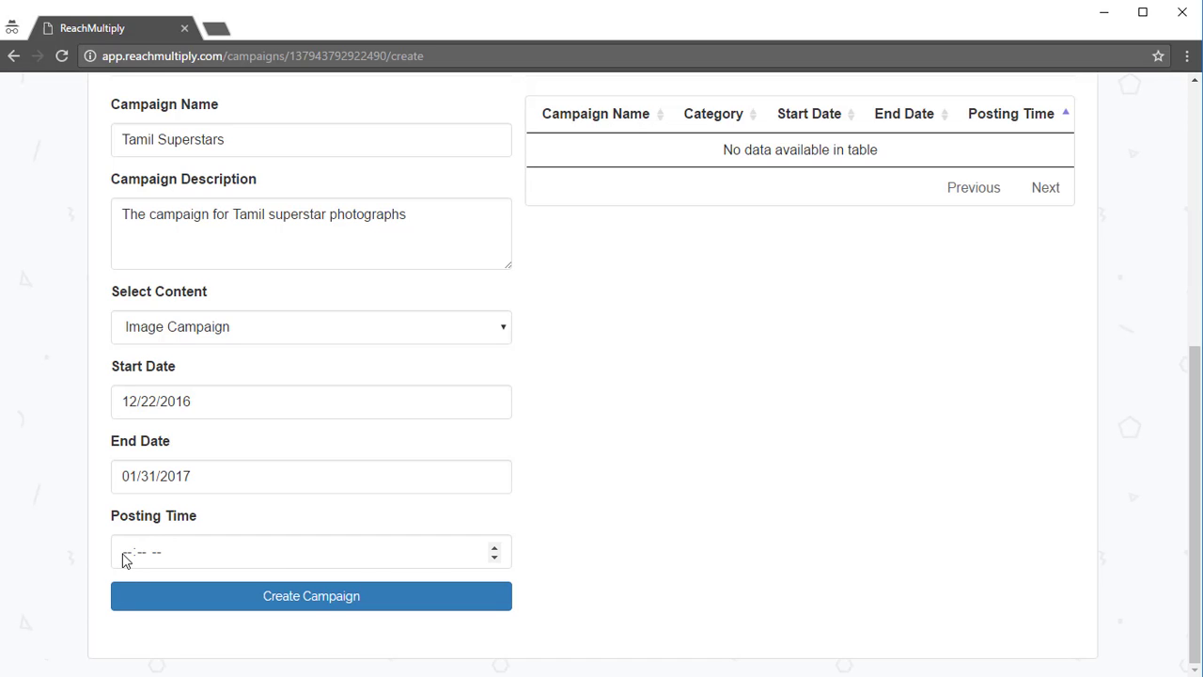
left_click(125, 560)
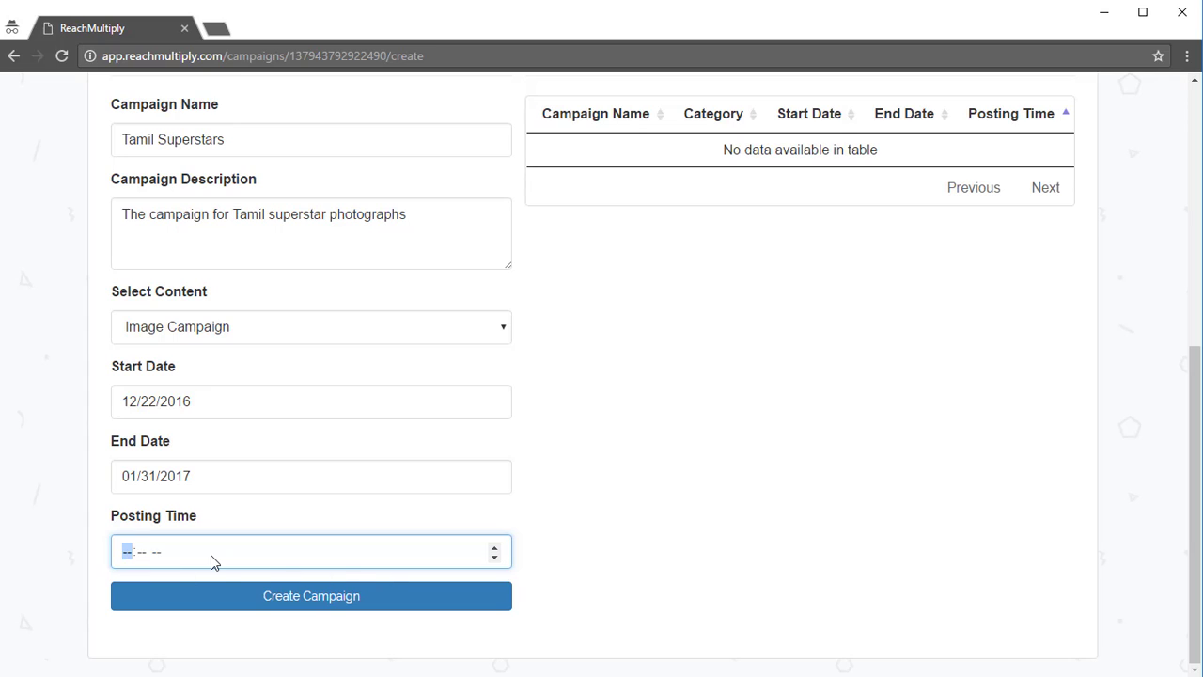
type("09:20p")
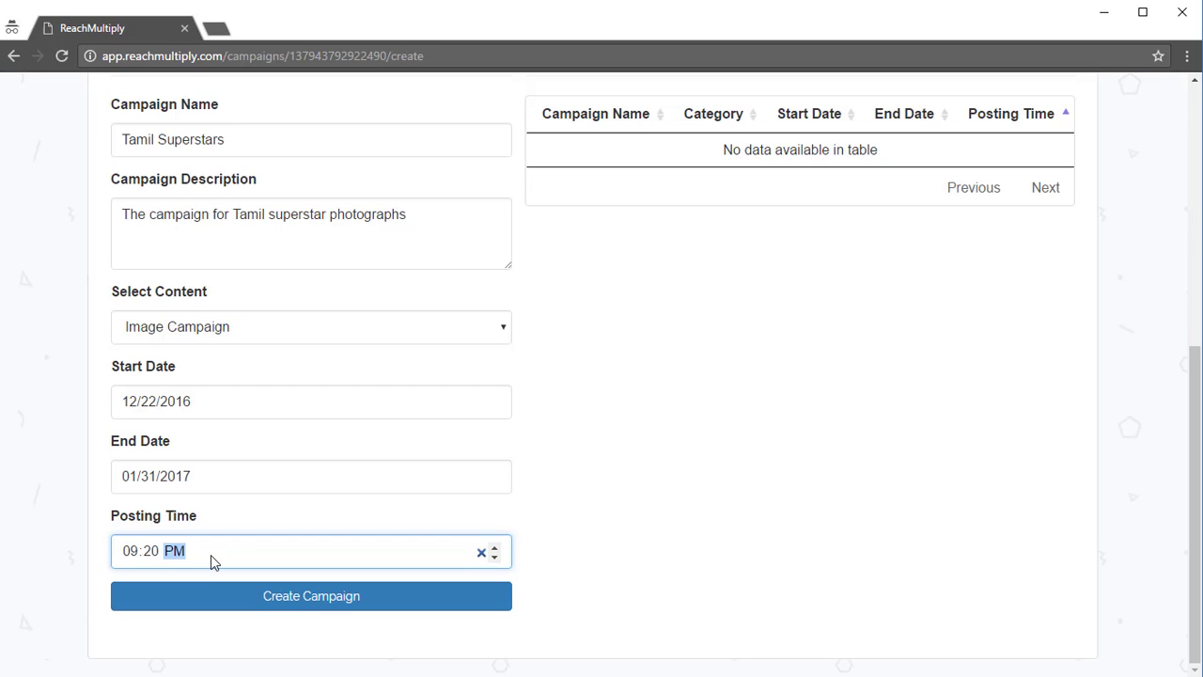
type("a")
Create the Tamil Superstars campaign and dismiss the success message
left_click(397, 592)
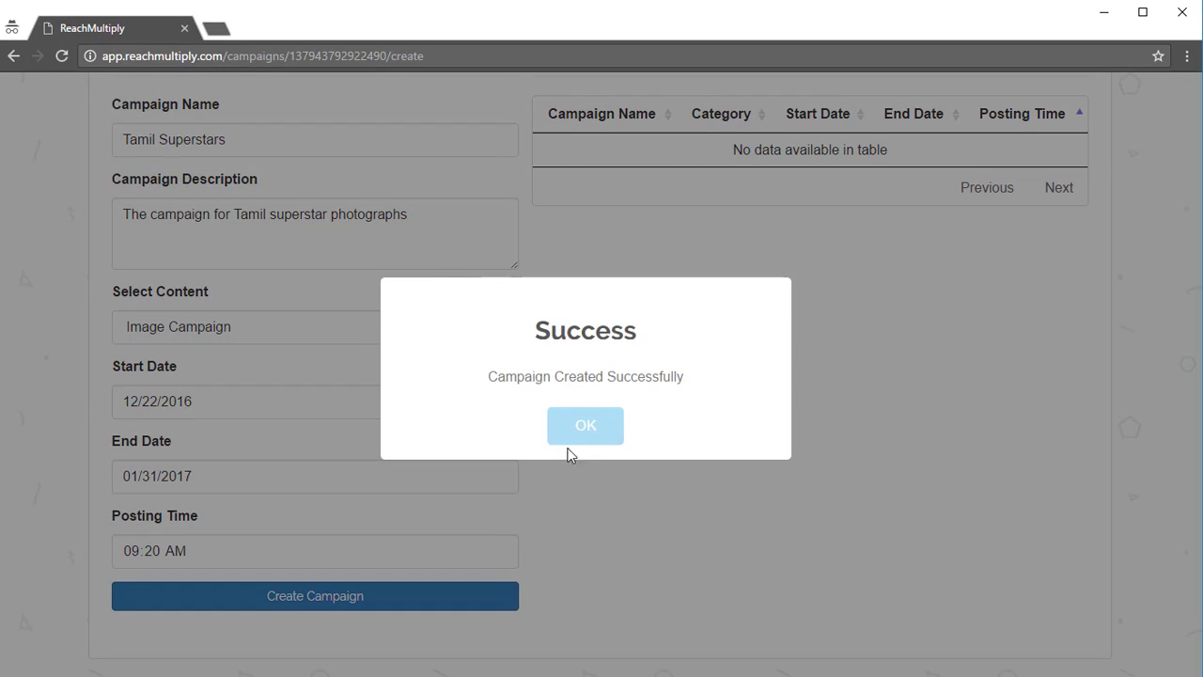
left_click(571, 442)
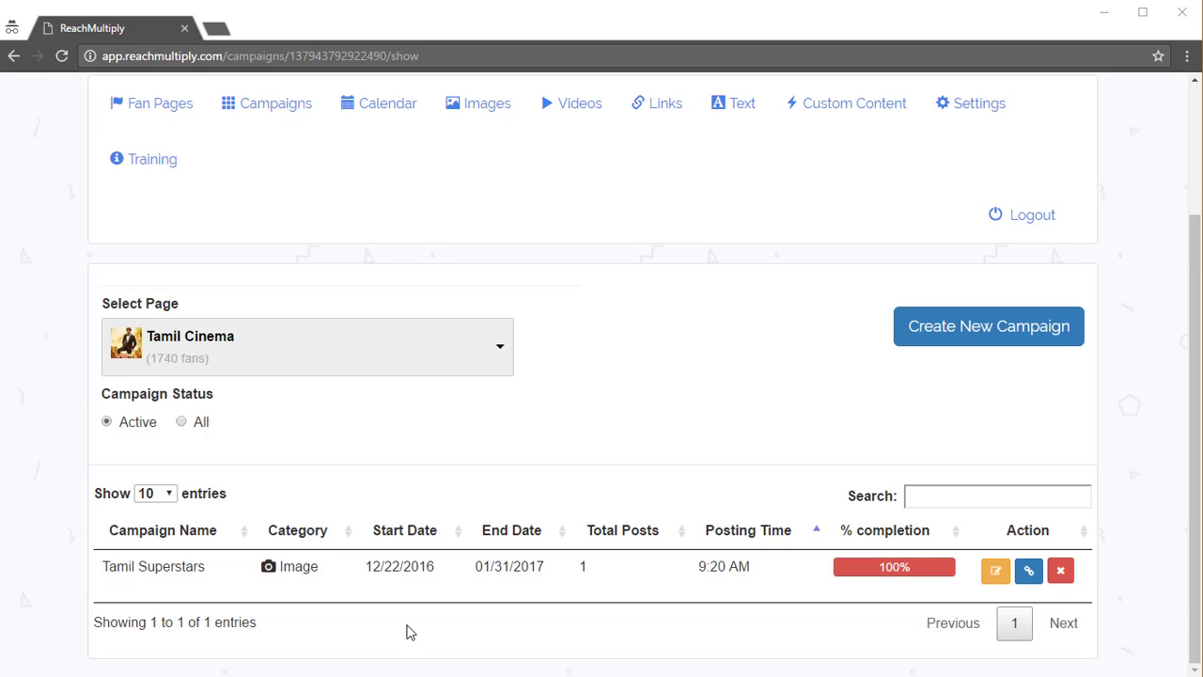
scroll(424, 596, "up", 2)
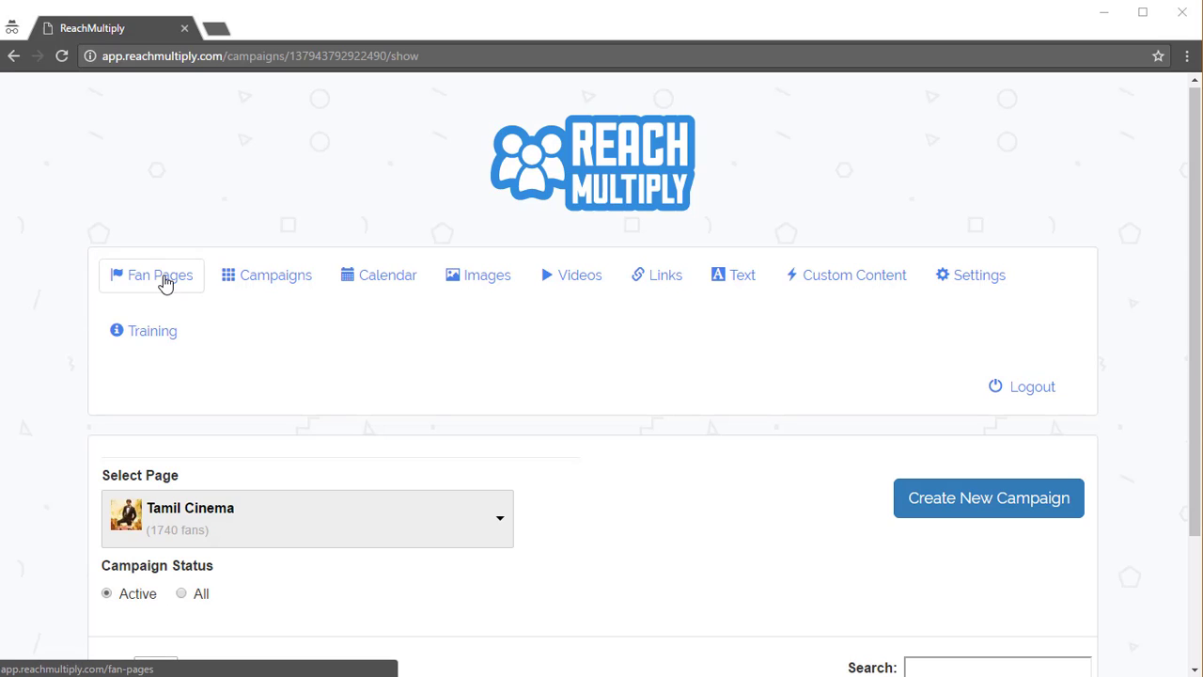
Glance at the Fan Pages list, then return to the Tamil Cinema campaign list
left_click(162, 277)
scroll(460, 376, "down", 5)
scroll(463, 376, "down", 3)
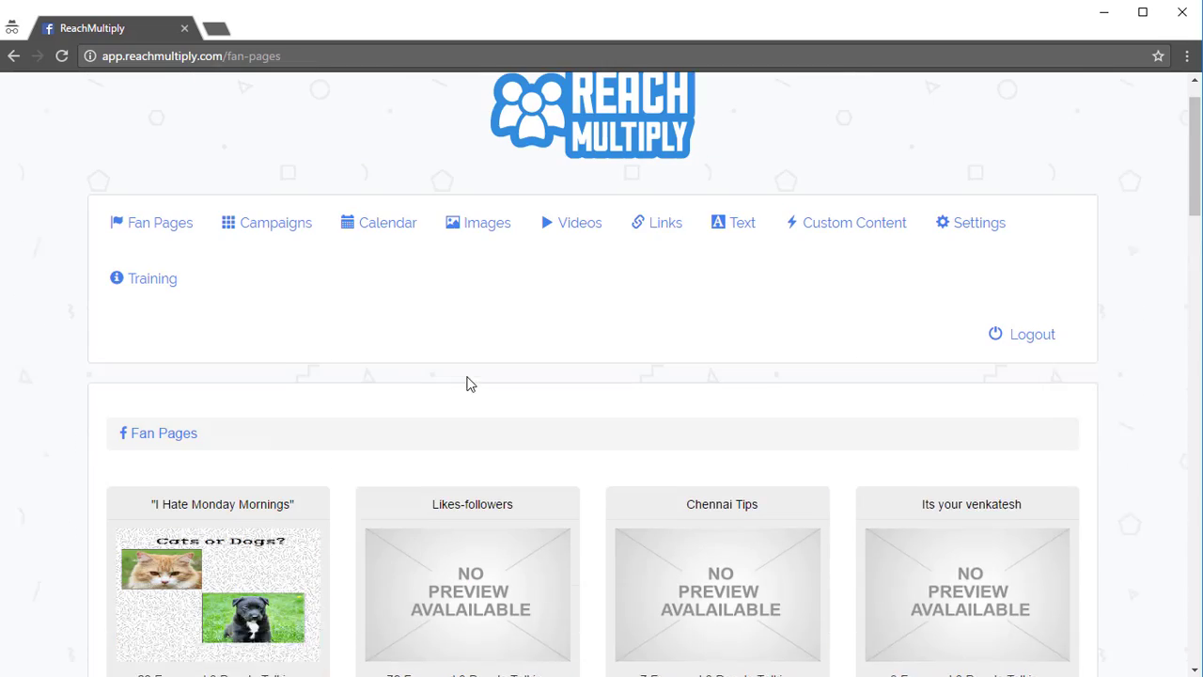
left_click(292, 292)
scroll(399, 353, "down", 1)
scroll(398, 353, "down", 1)
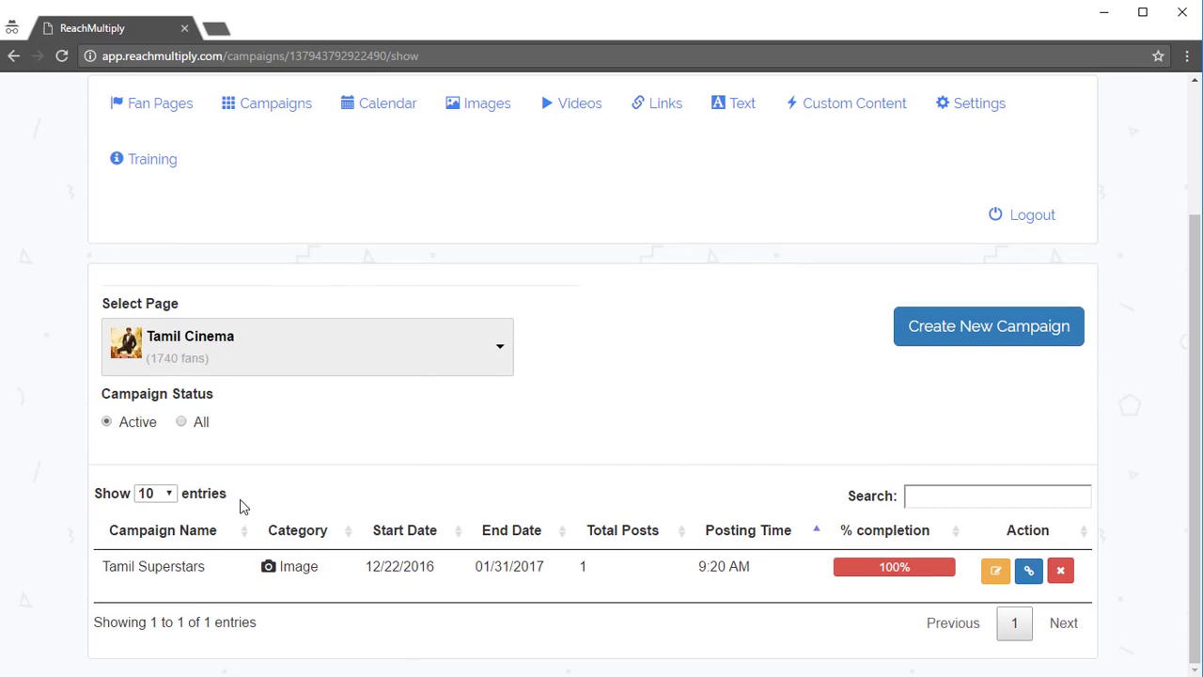
left_click_drag(175, 567, 516, 637)
scroll(489, 408, "up", 2)
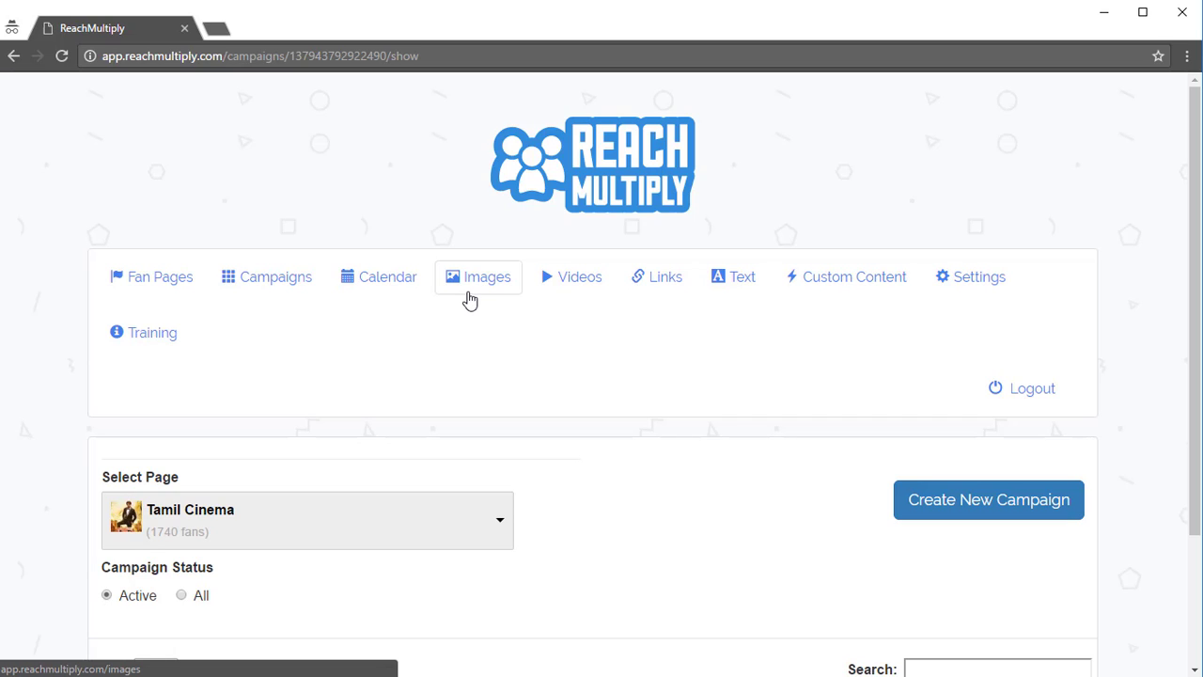
In Images, target the Tamil Superstars campaign with Tumblr as the image source
left_click(470, 299)
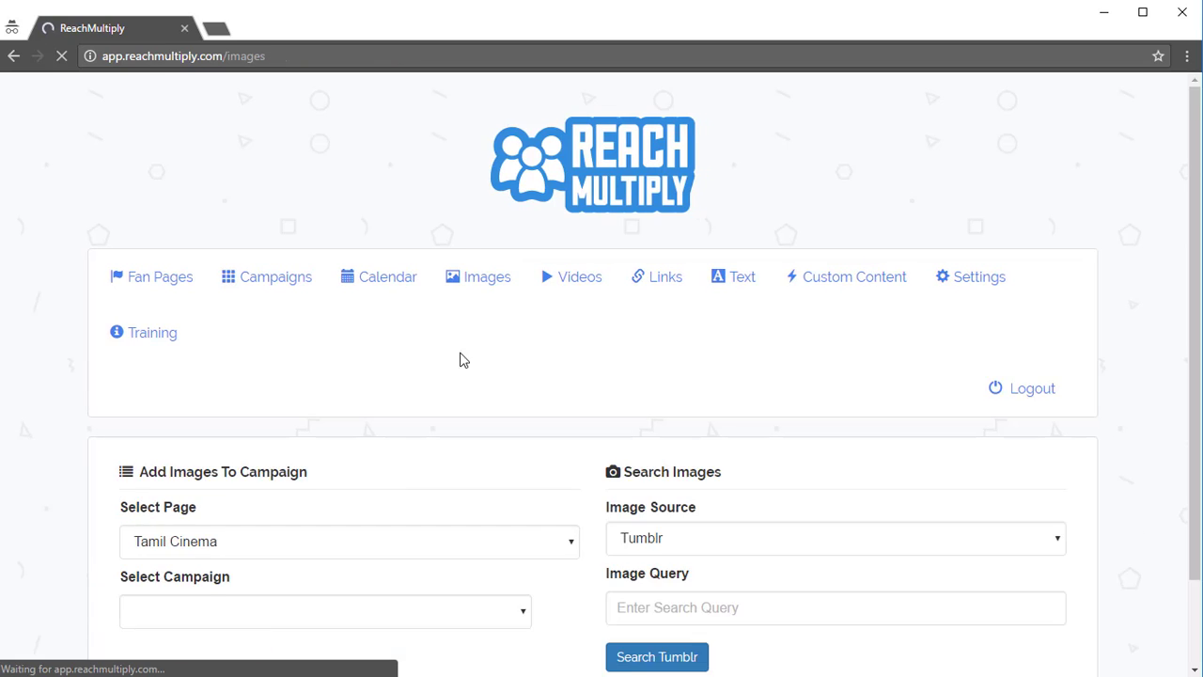
scroll(457, 365, "down", 1)
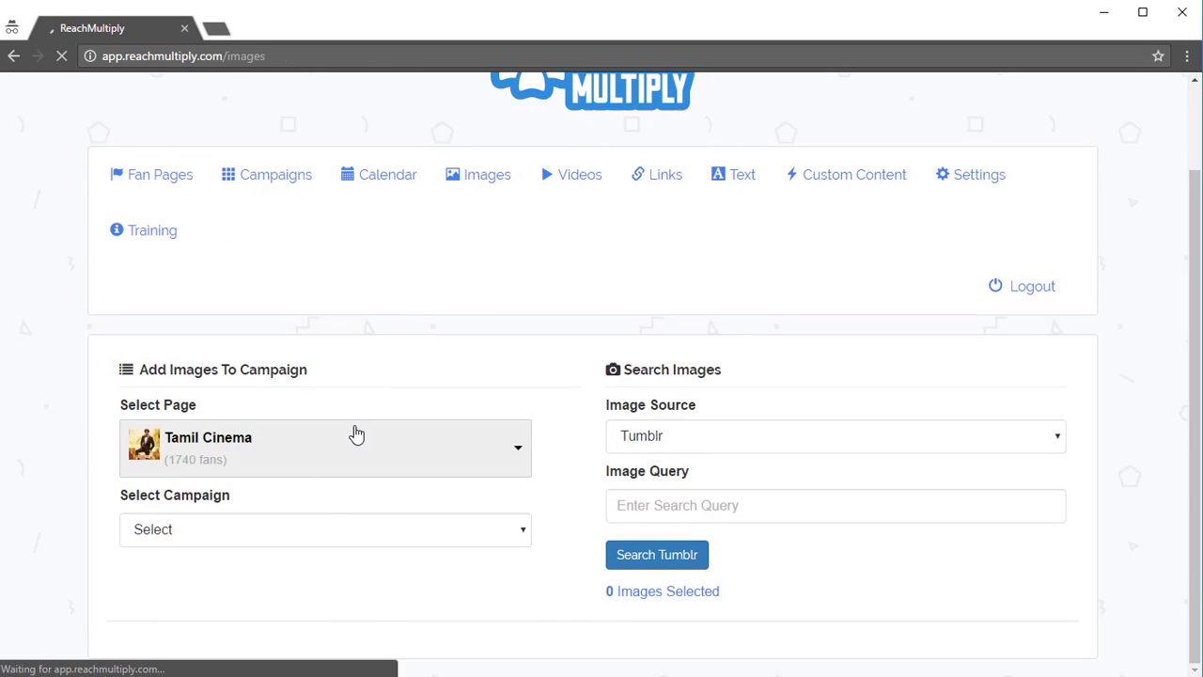
left_click(303, 532)
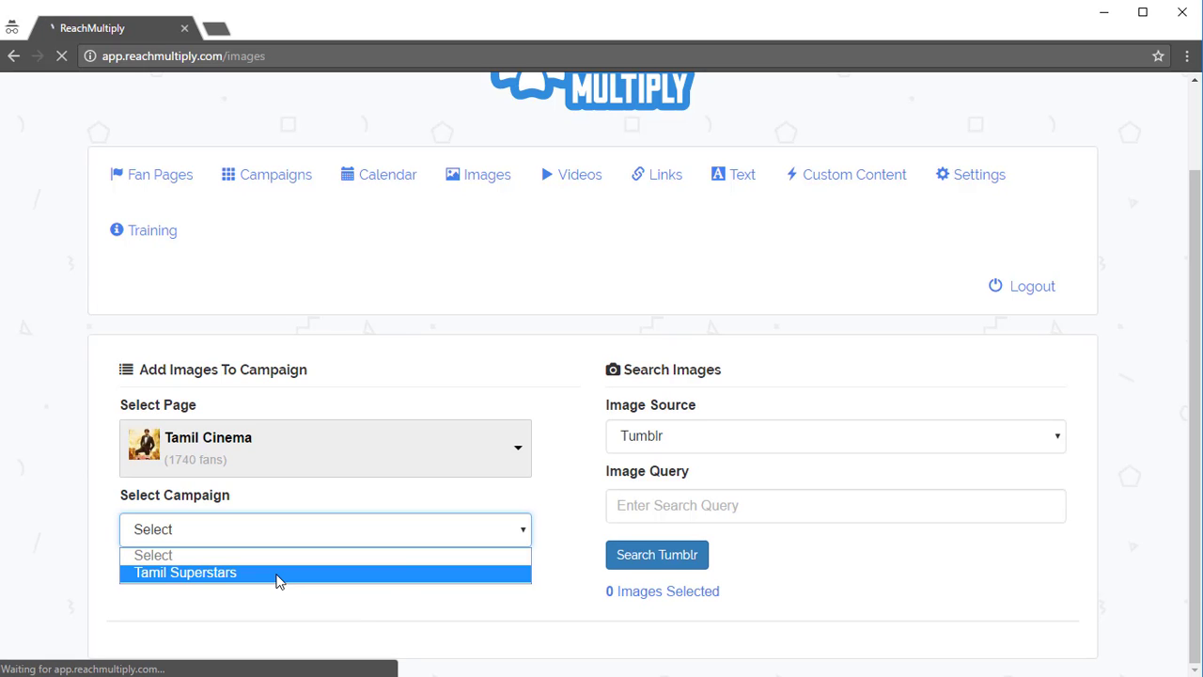
left_click(279, 576)
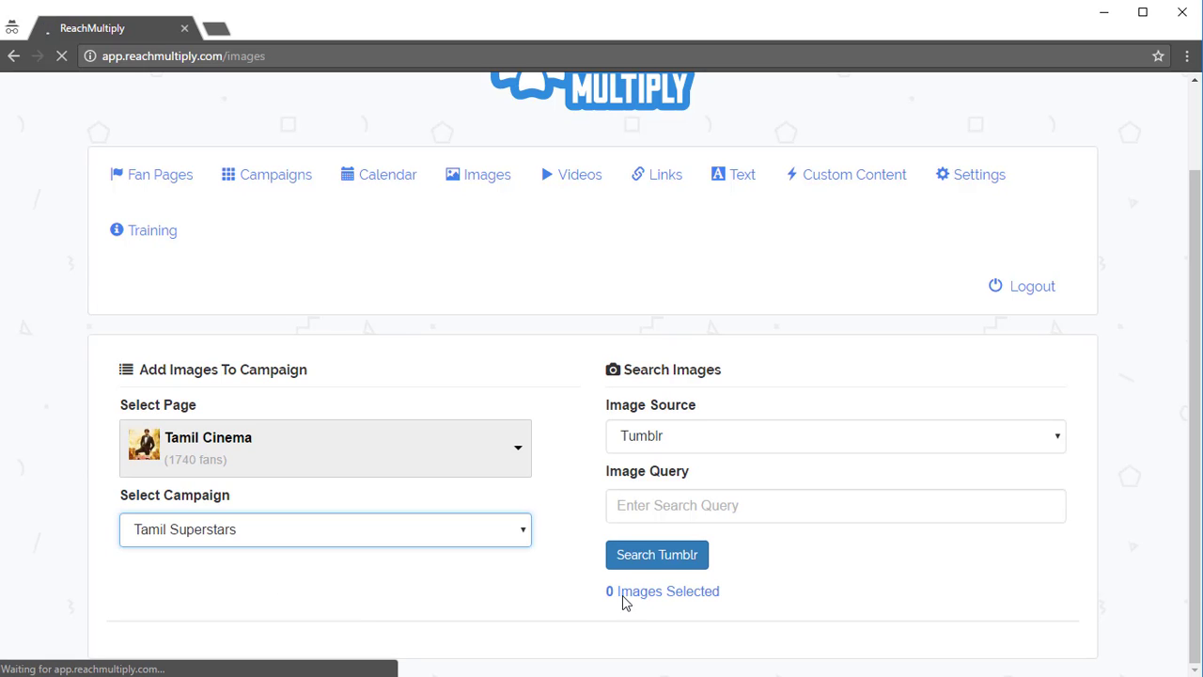
left_click(916, 438)
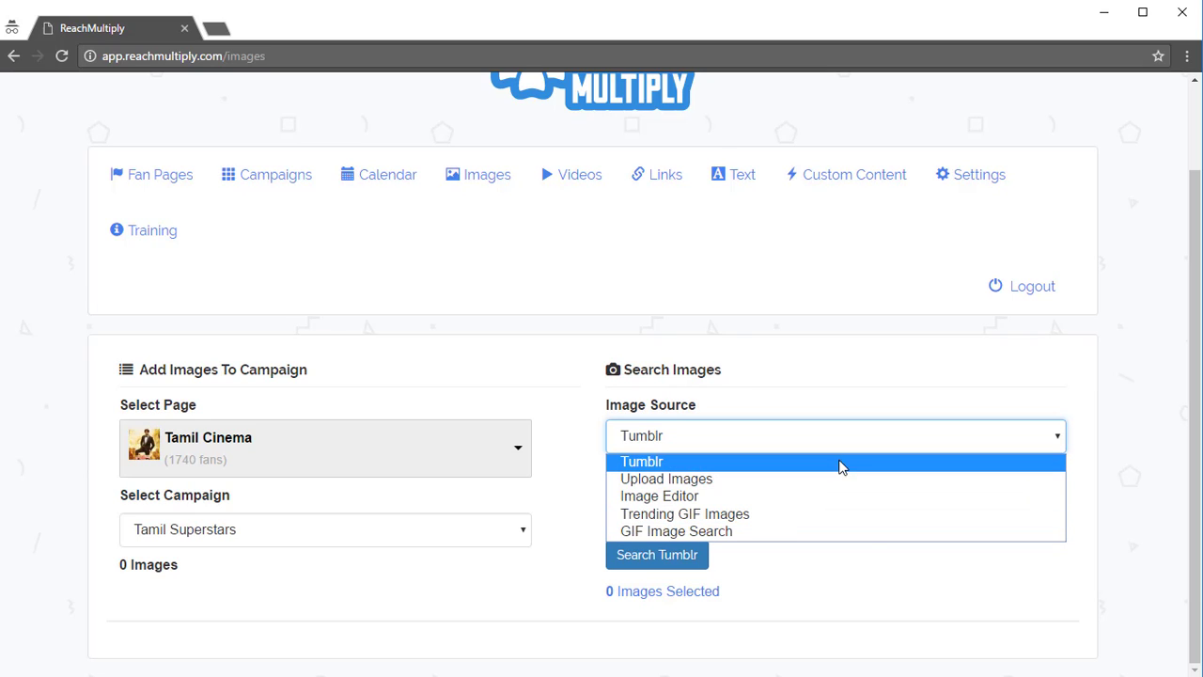
left_click(925, 460)
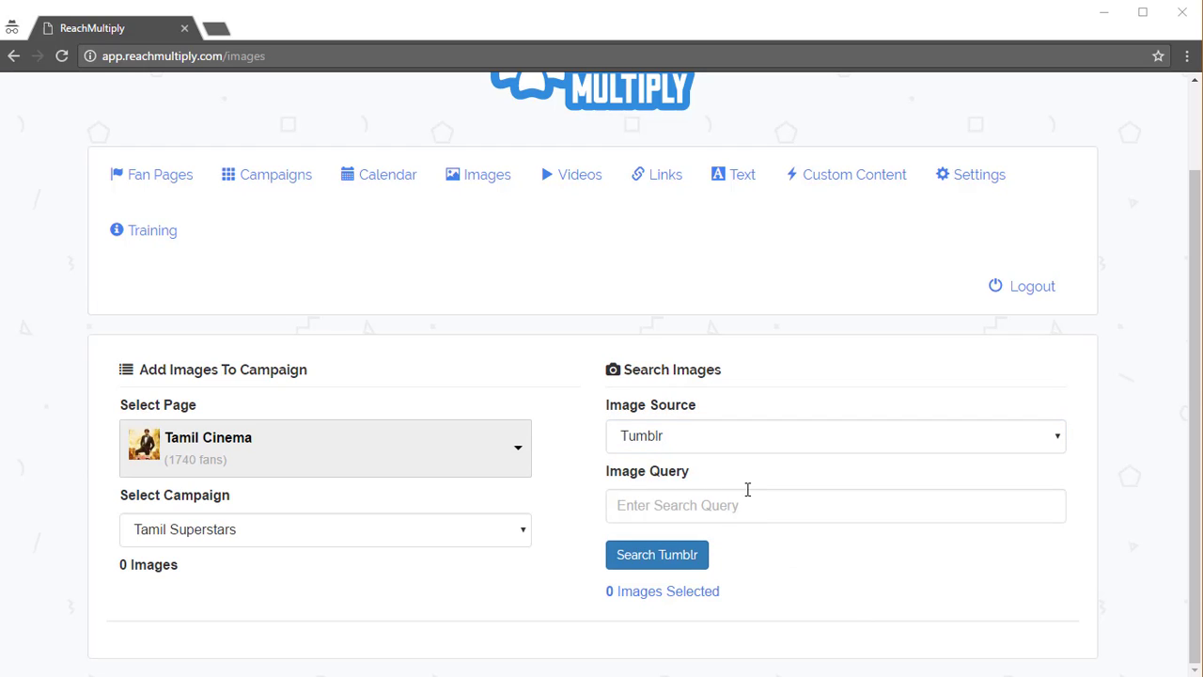
left_click(750, 504)
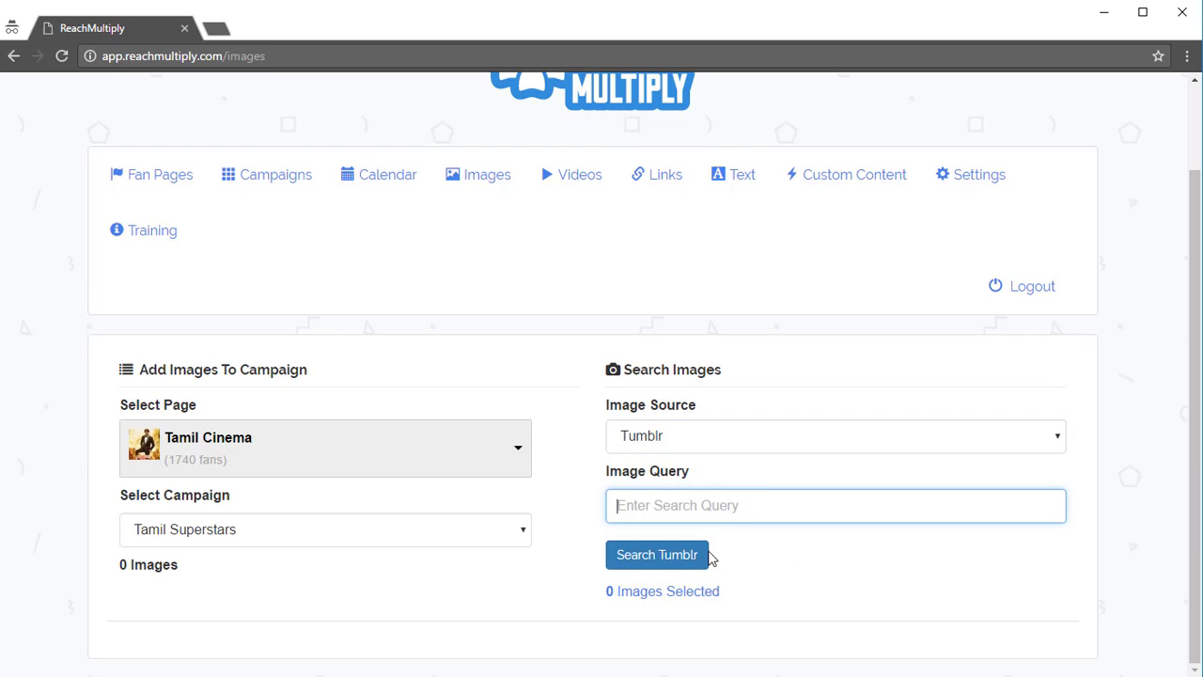
Search Tumblr for 'stallone' and add the large group photo to the selection
type("stallone")
left_click(685, 564)
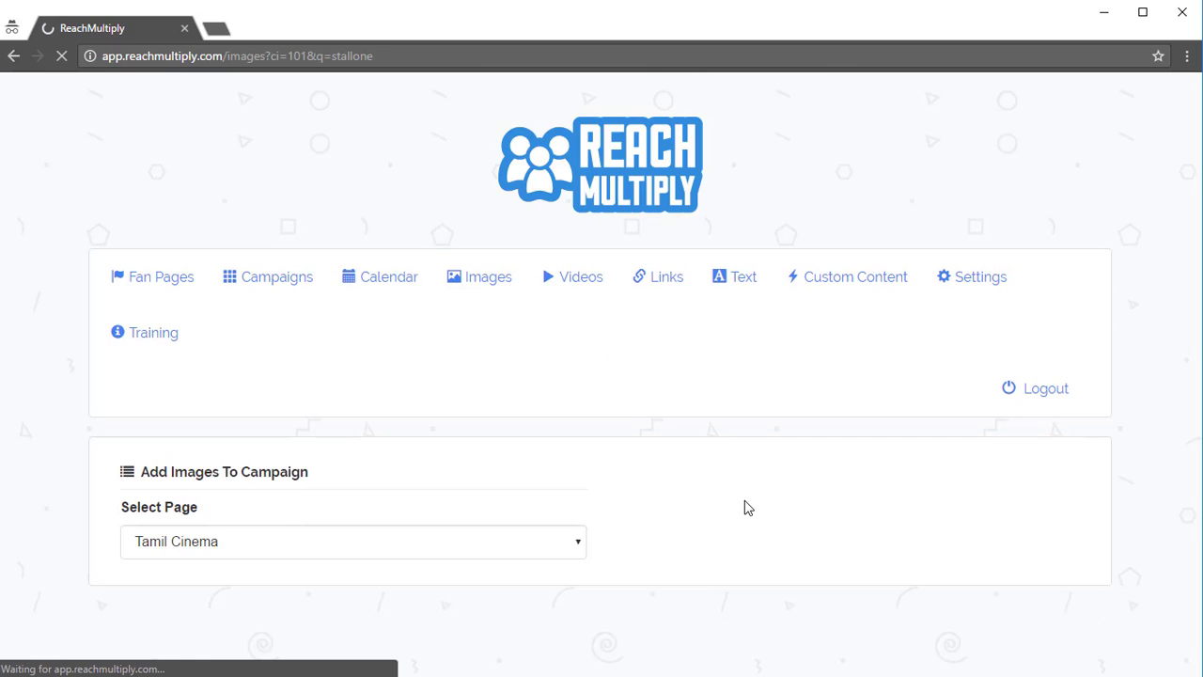
scroll(821, 480, "down", 5)
scroll(821, 481, "down", 5)
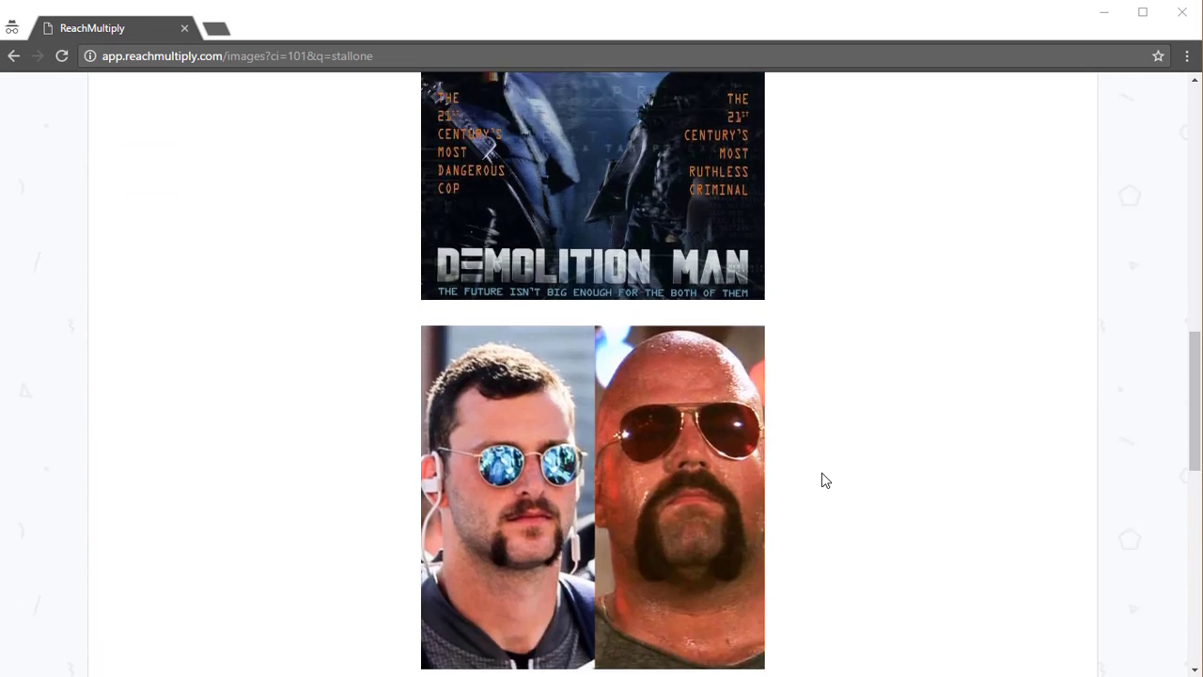
scroll(811, 478, "up", 6)
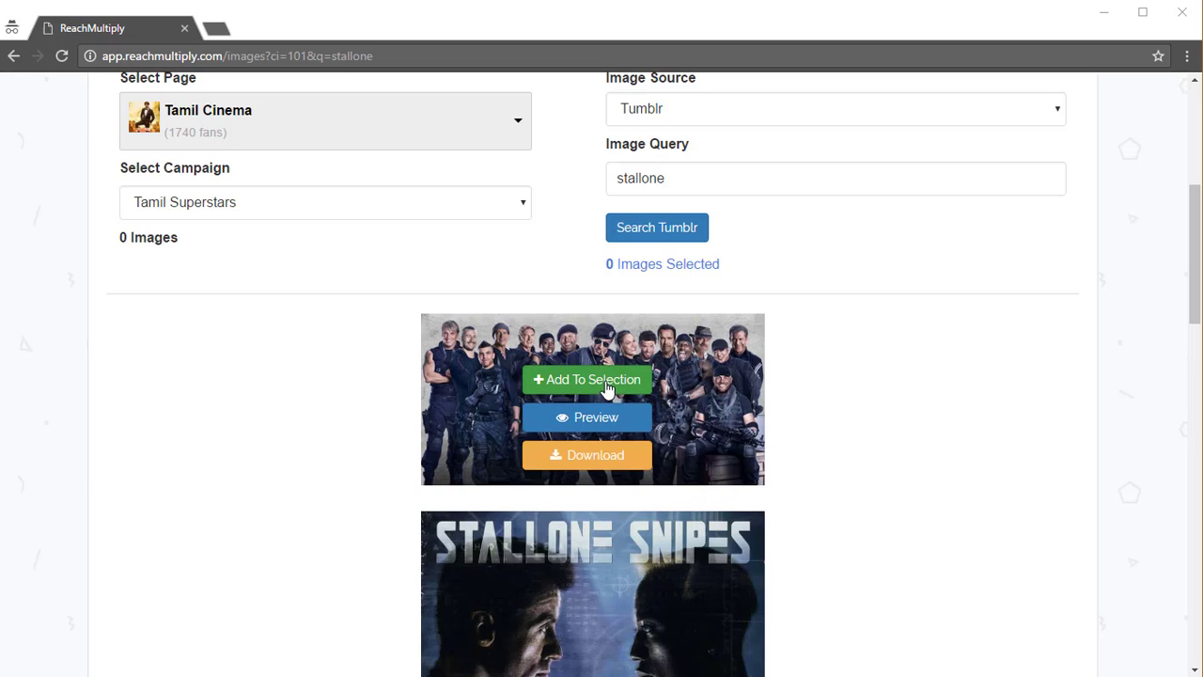
left_click(606, 386)
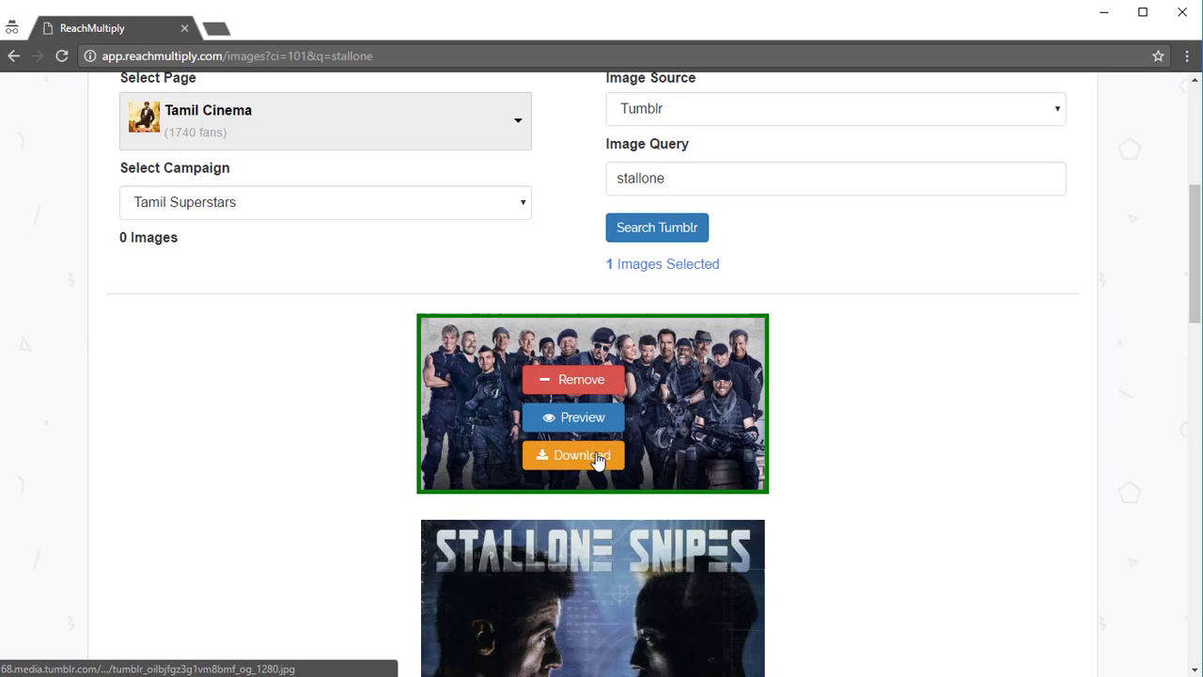
Load more results and add the First Blood poster and the video still
scroll(668, 449, "down", 10)
scroll(668, 449, "down", 6)
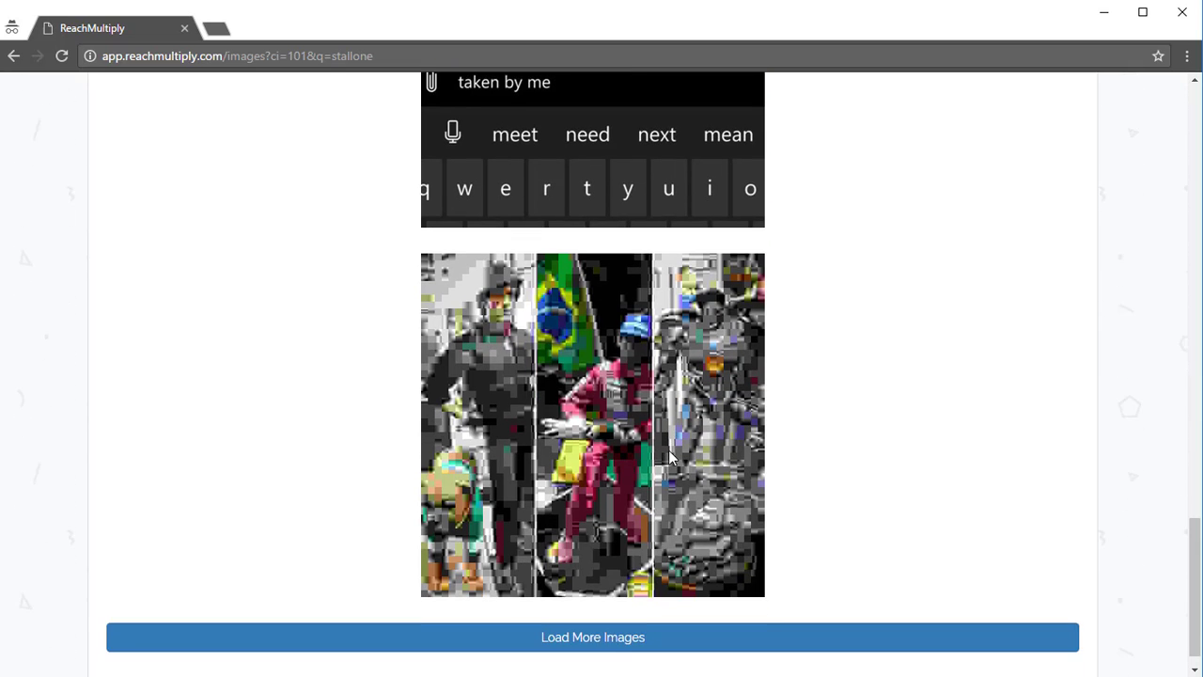
left_click(624, 619)
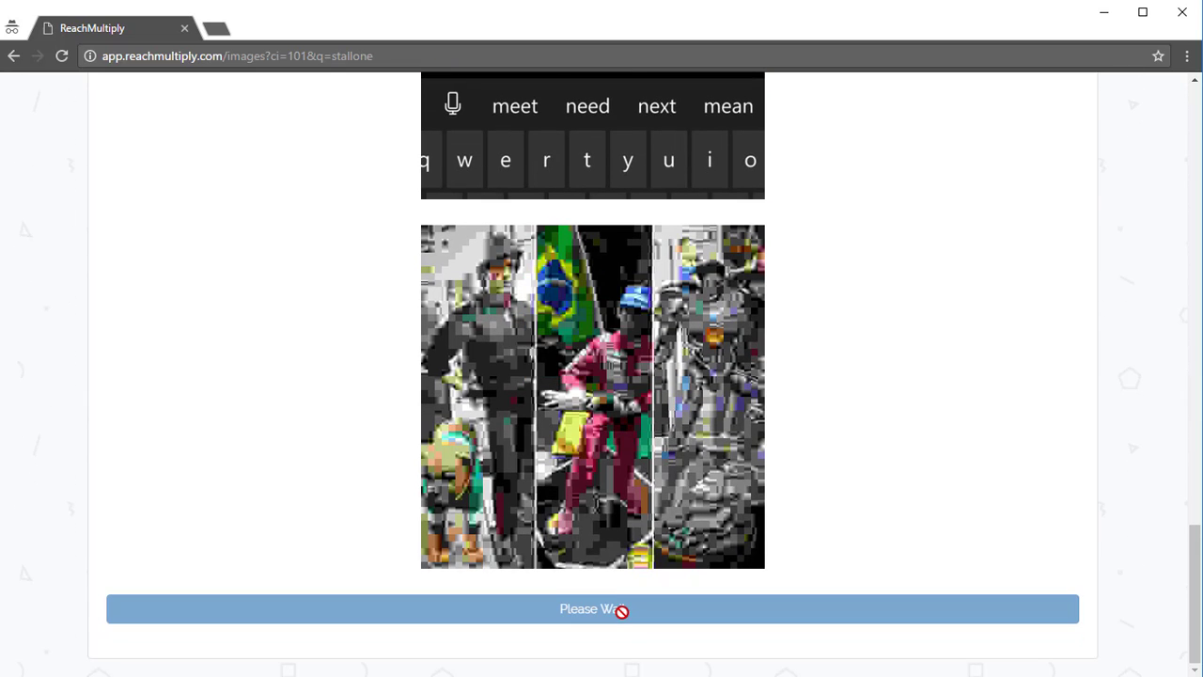
scroll(858, 550, "down", 4)
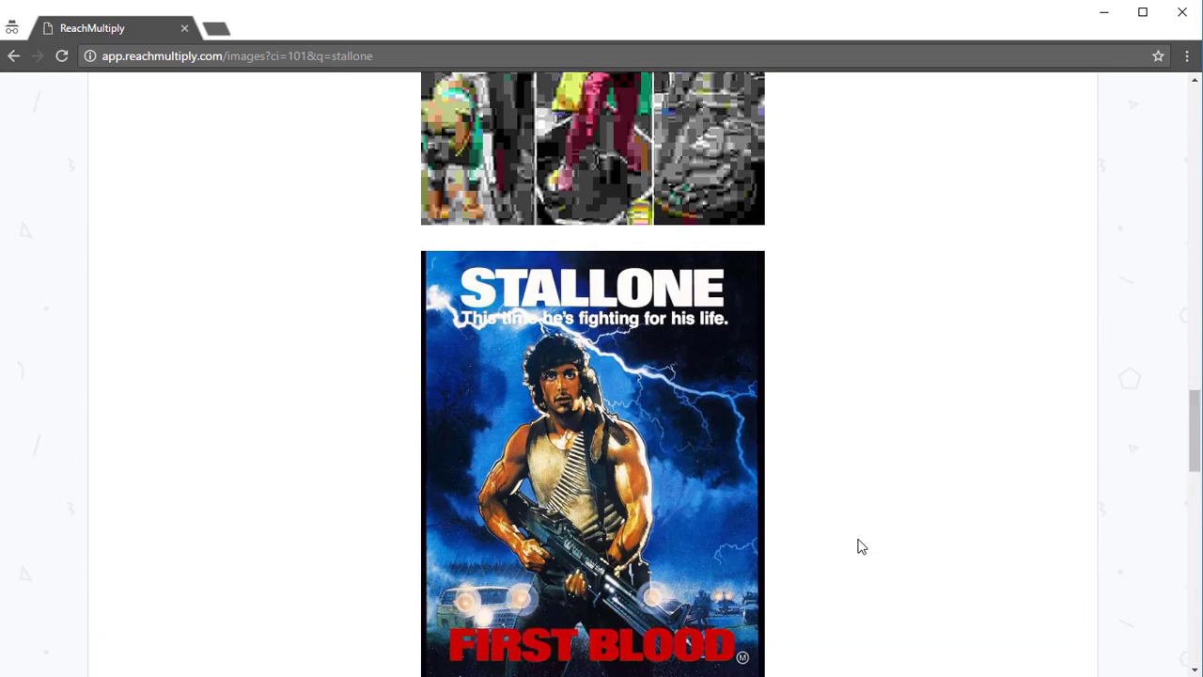
scroll(663, 510, "down", 2)
left_click(588, 144)
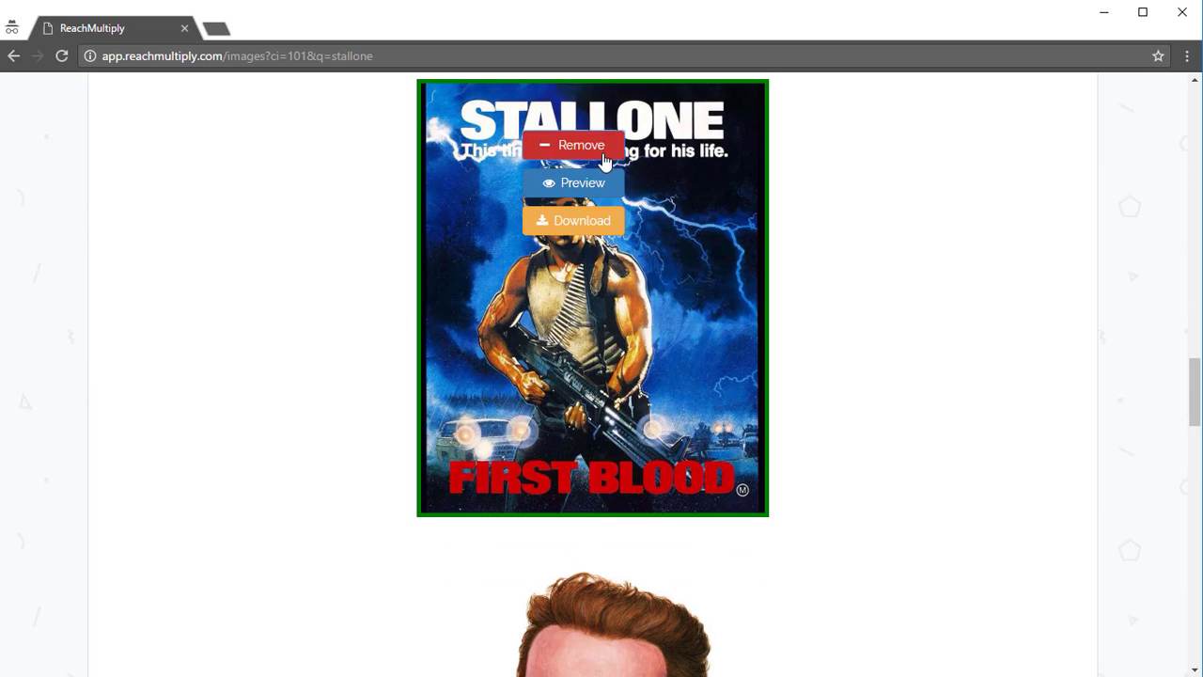
scroll(642, 449, "down", 5)
scroll(641, 449, "down", 1)
scroll(626, 395, "up", 1)
scroll(626, 395, "down", 4)
scroll(624, 395, "up", 3)
scroll(629, 395, "down", 10)
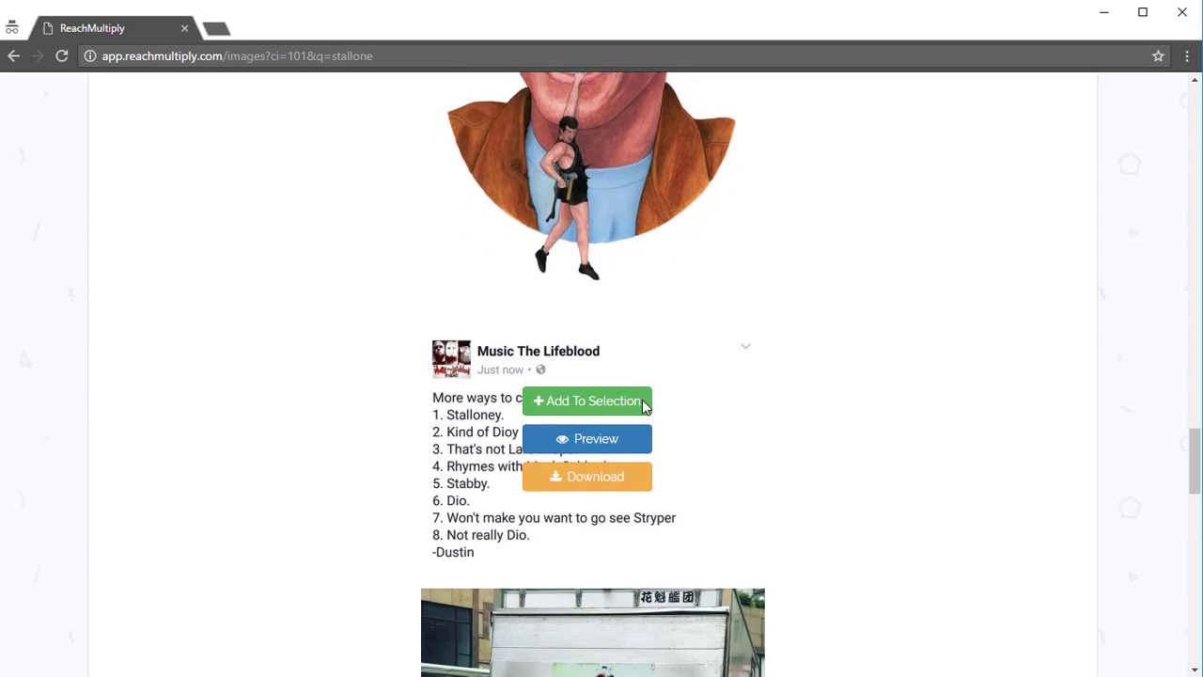
scroll(652, 415, "down", 7)
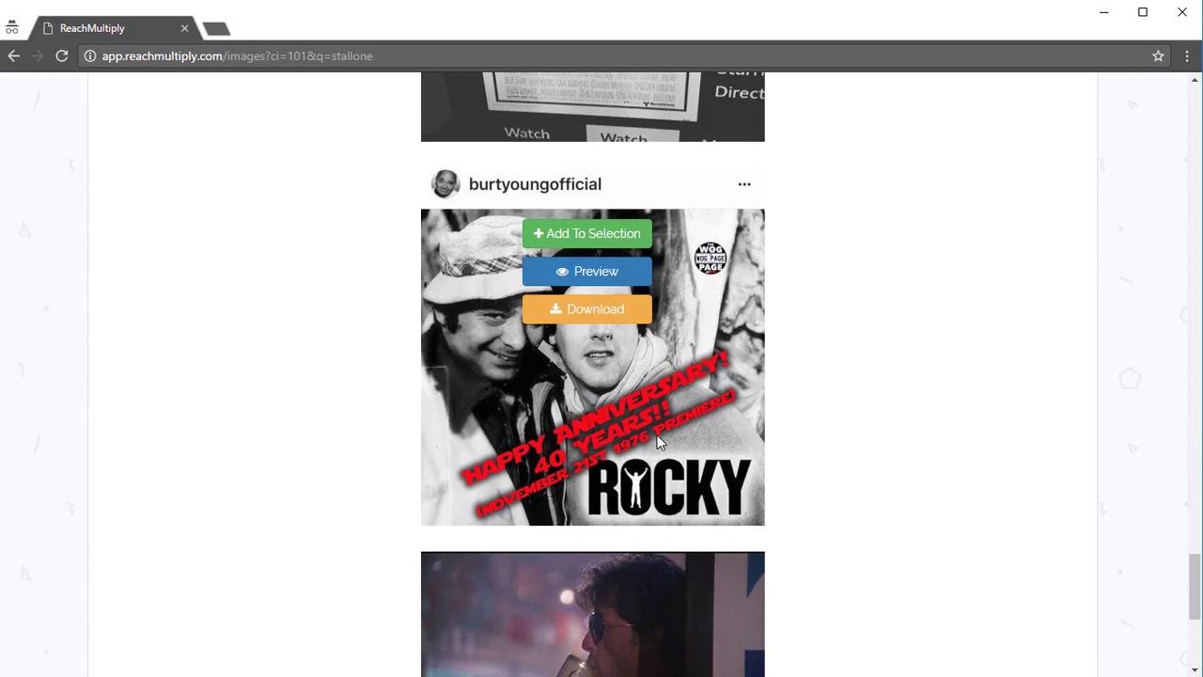
scroll(657, 442, "up", 2)
scroll(661, 445, "down", 3)
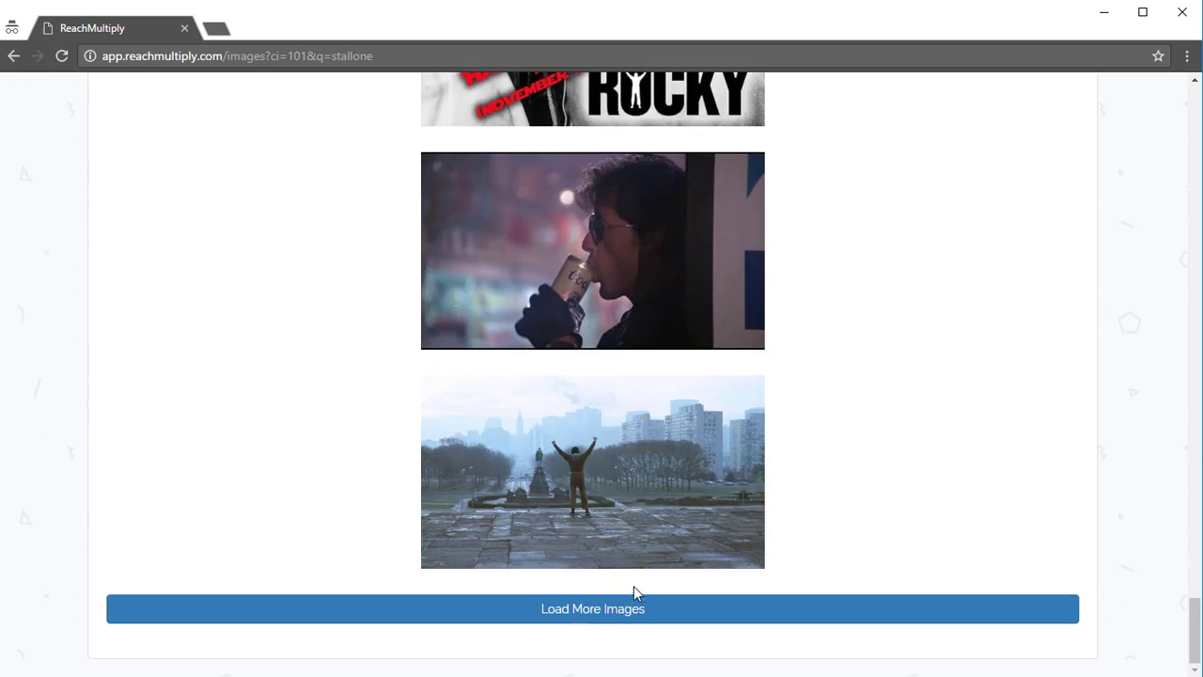
left_click(591, 235)
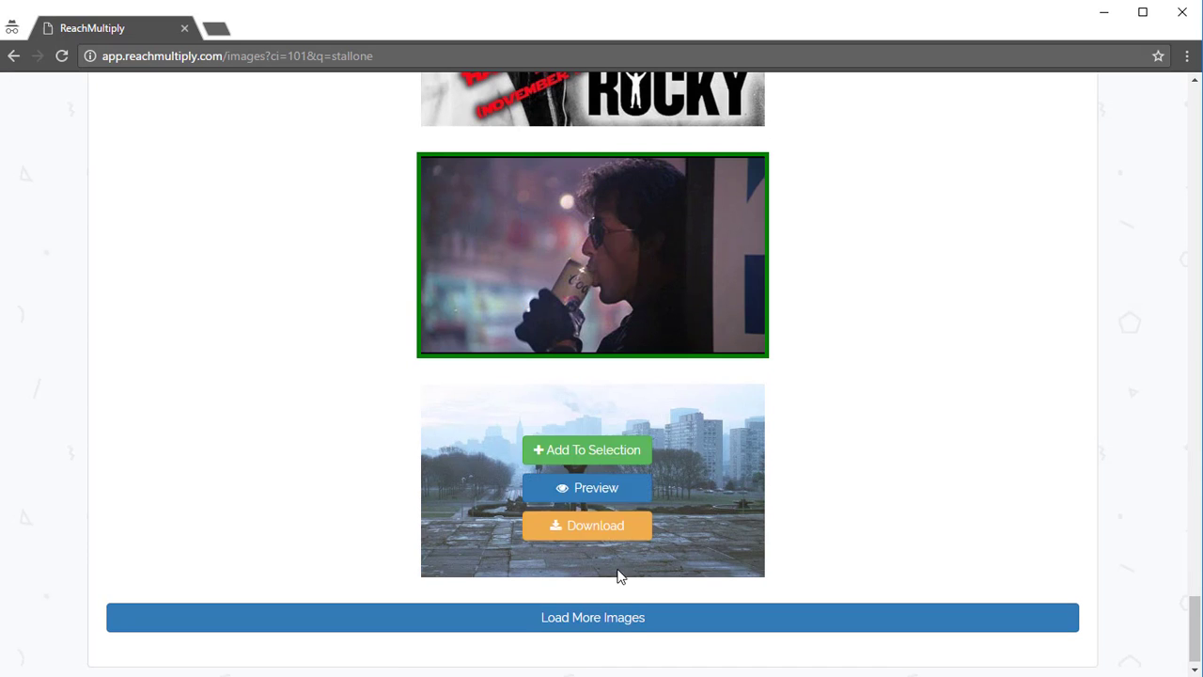
Load more results and add the city landscape, the next image and the Stallone painting
left_click(632, 626)
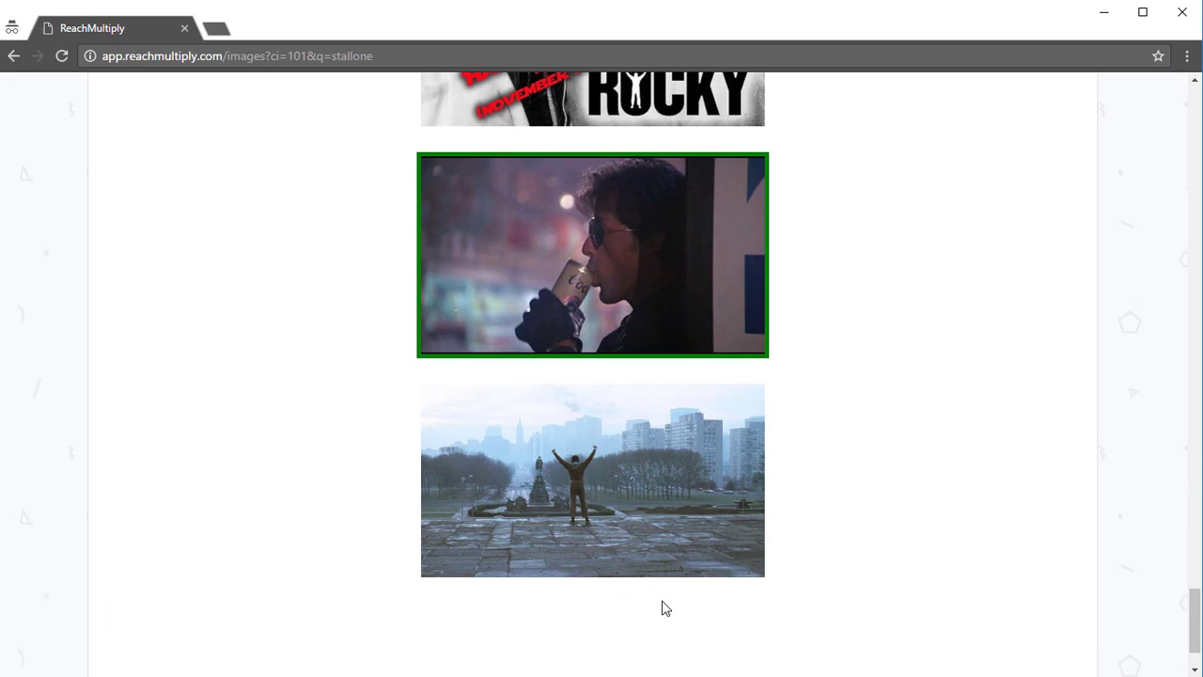
scroll(662, 602, "down", 1)
left_click(585, 358)
scroll(636, 454, "down", 3)
left_click(595, 246)
scroll(592, 491, "down", 3)
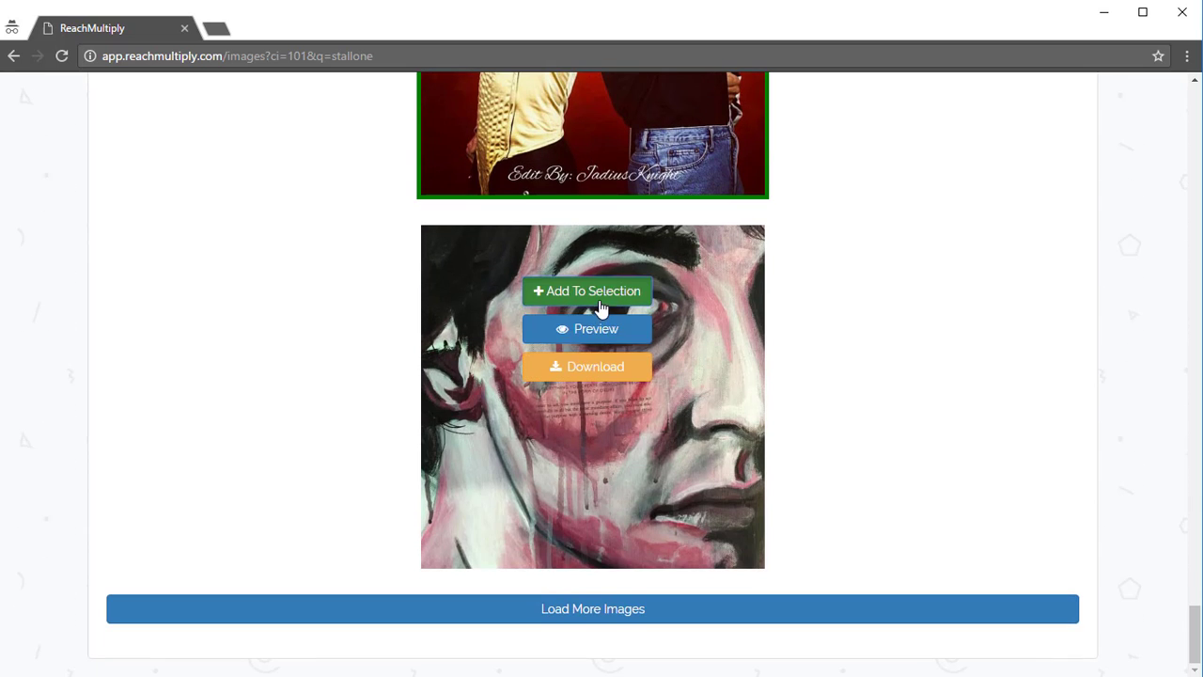
left_click(605, 293)
left_click(624, 620)
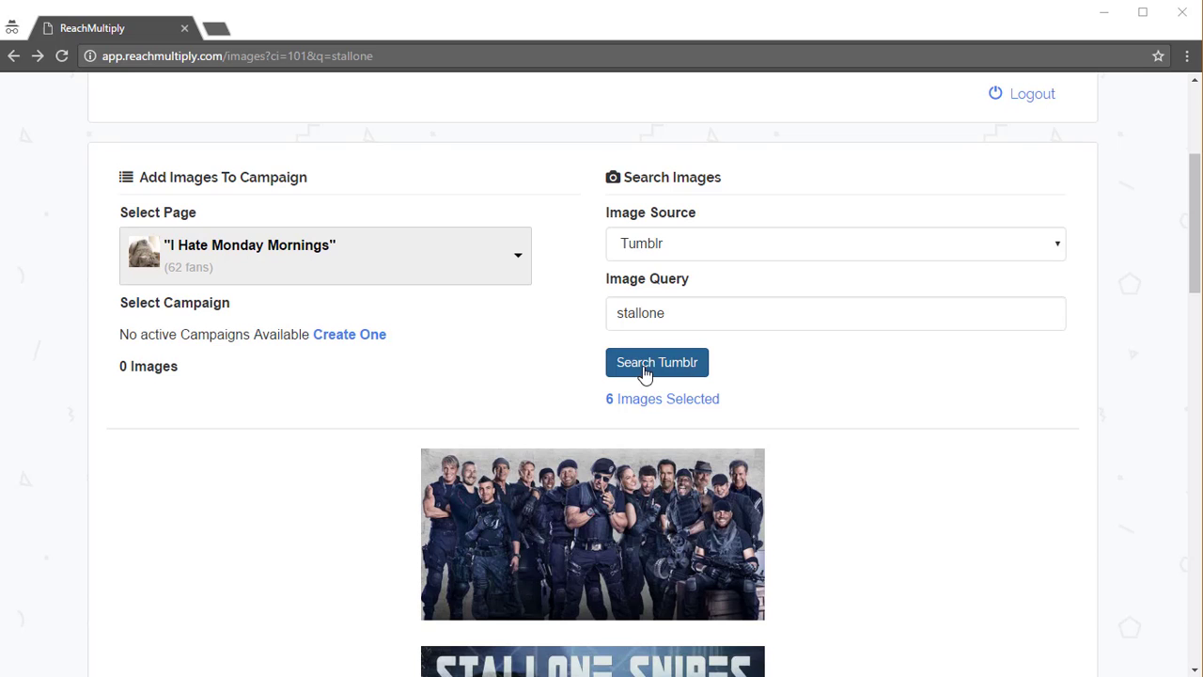
Open the list of the six selected images
left_click(656, 402)
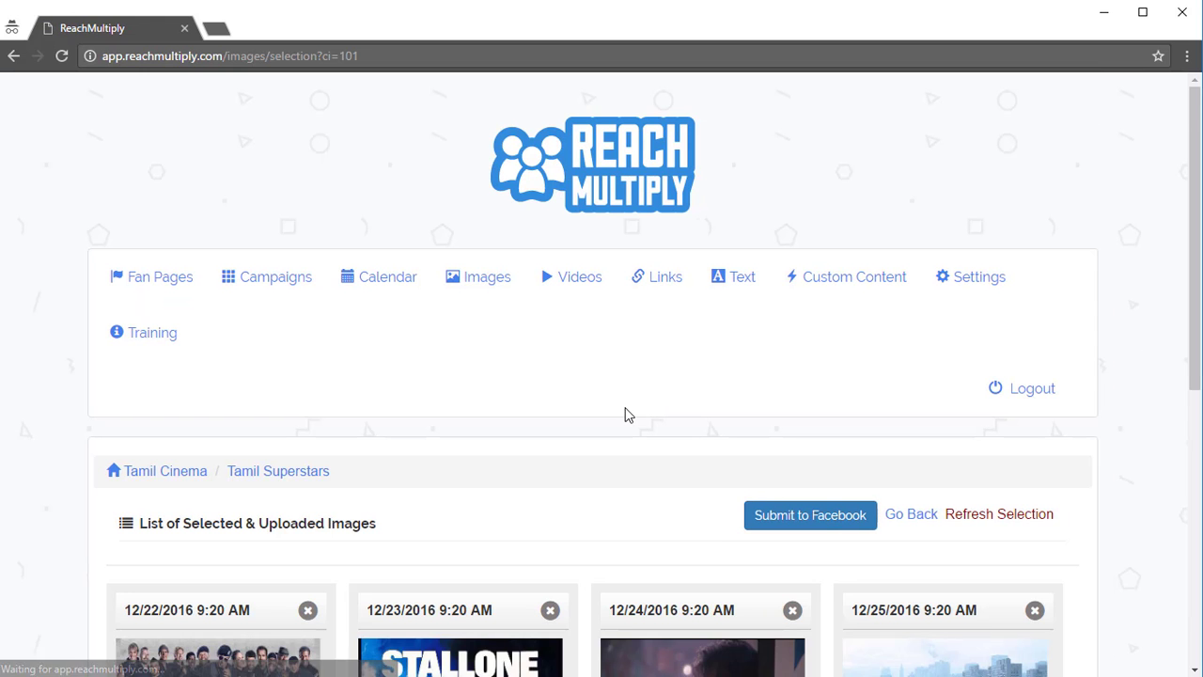
scroll(627, 414, "down", 1)
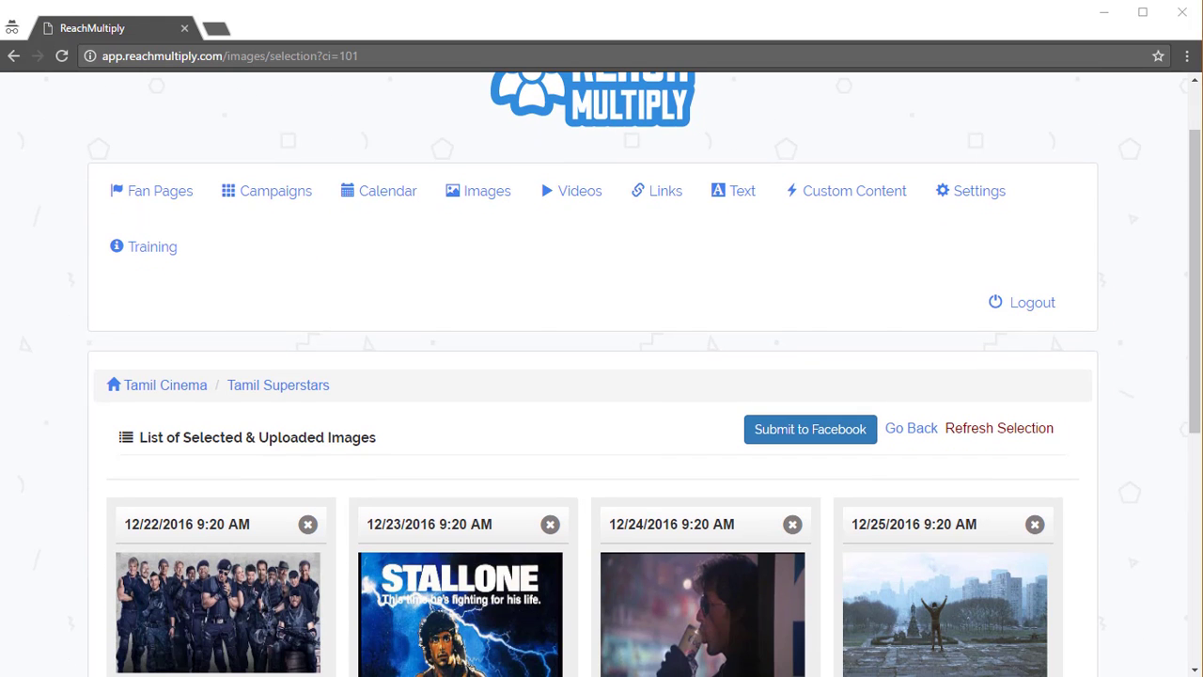
key("alt+Left")
scroll(991, 569, "down", 10)
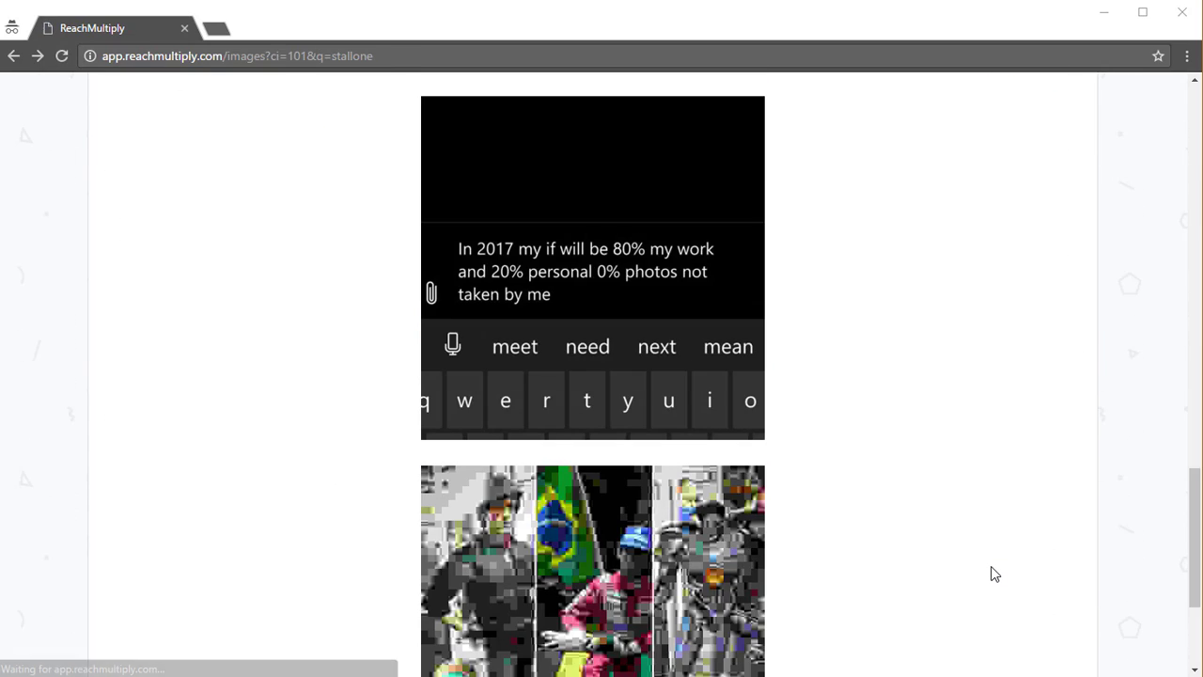
scroll(991, 571, "up", 15)
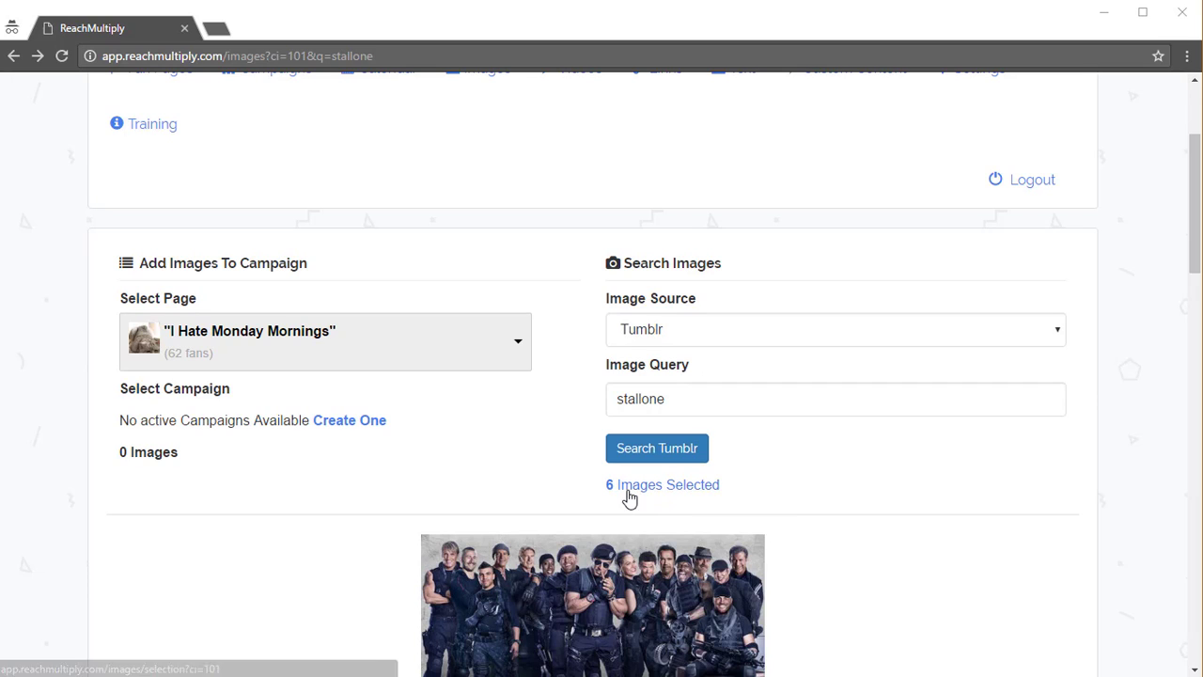
left_click(658, 496)
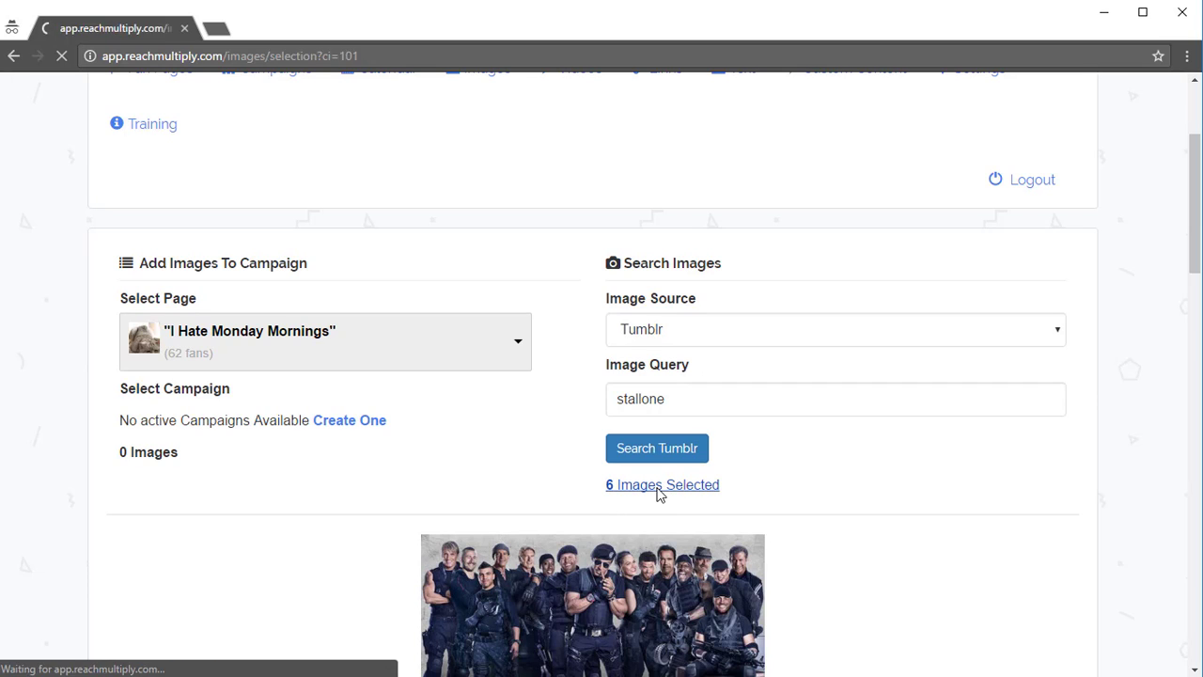
scroll(655, 492, "down", 3)
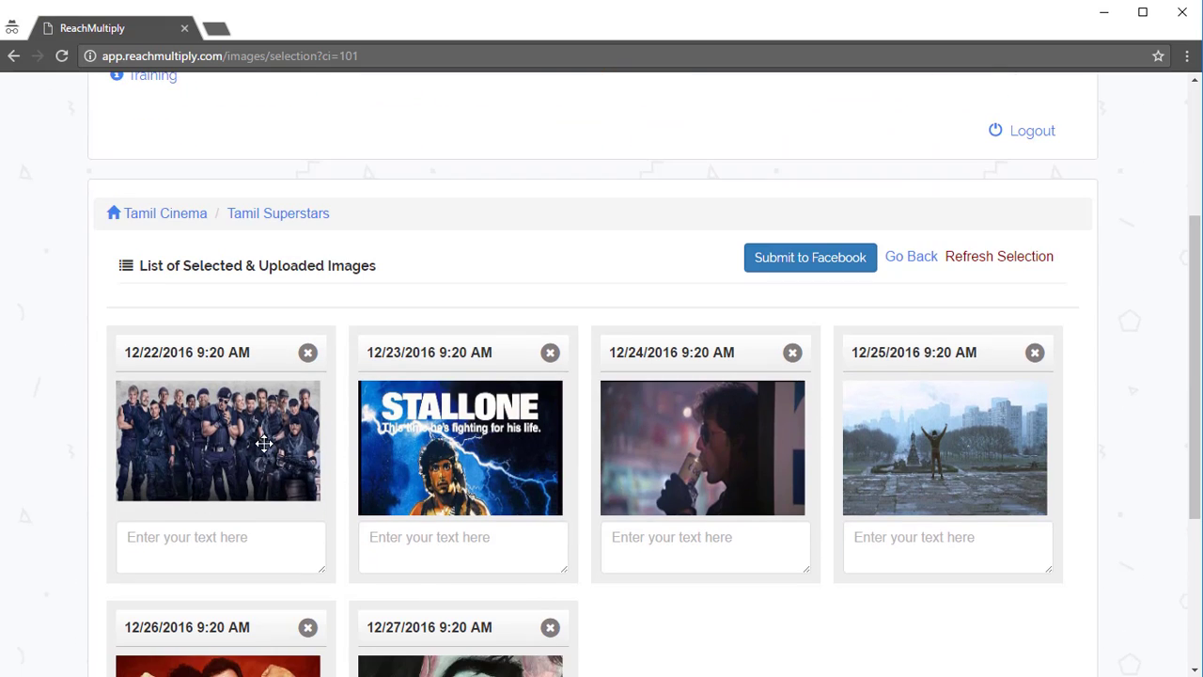
scroll(659, 530, "down", 2)
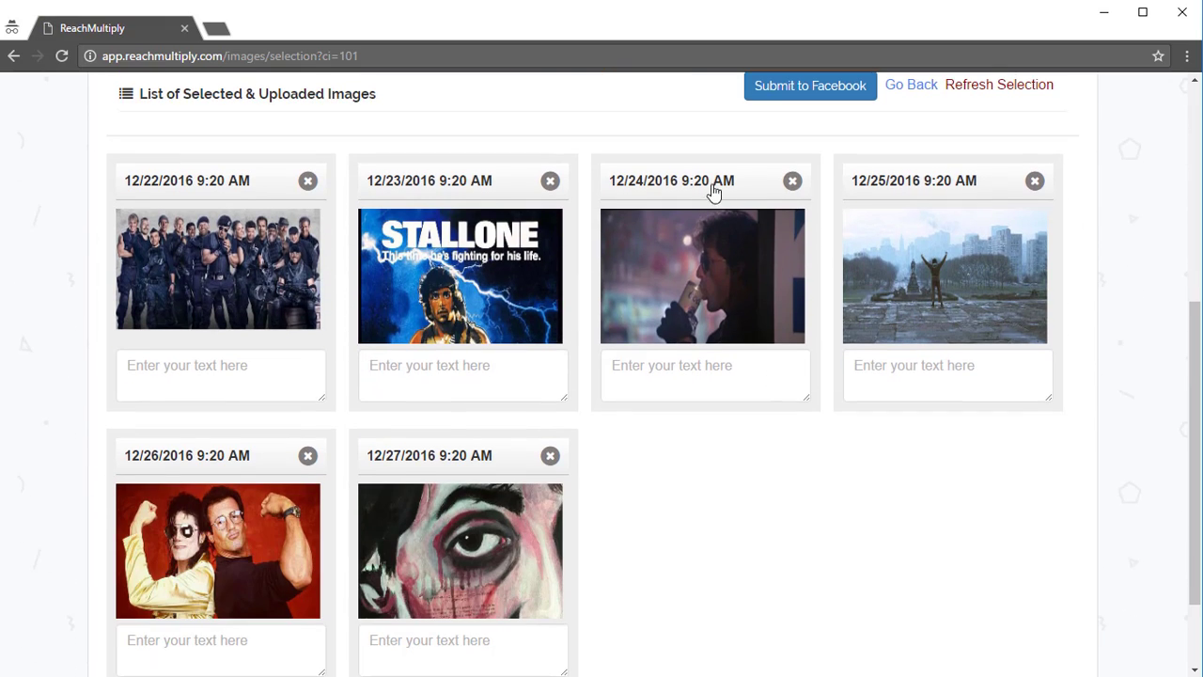
Drag the night-street shot, city skyline and painted face into the leading slots
left_click_drag(714, 188, 215, 188)
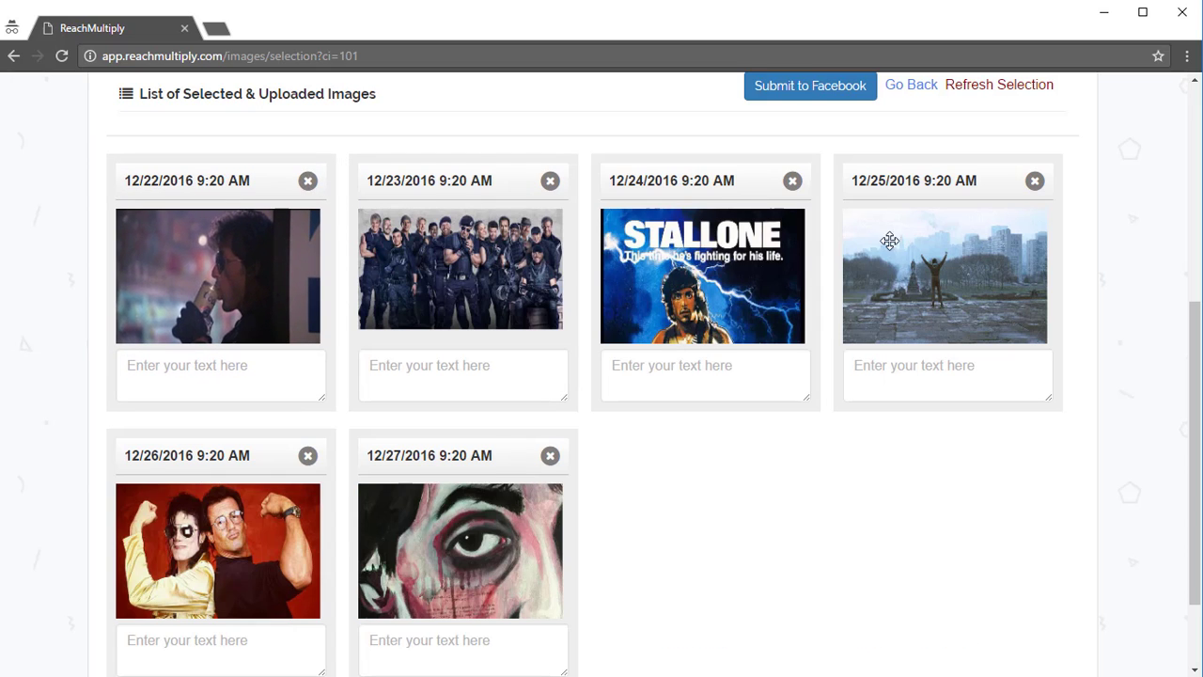
left_click_drag(918, 196, 421, 219)
mouse_move(416, 458)
left_mouse_down()
mouse_move(596, 215)
mouse_move(648, 188)
left_mouse_up()
scroll(685, 450, "up", 5)
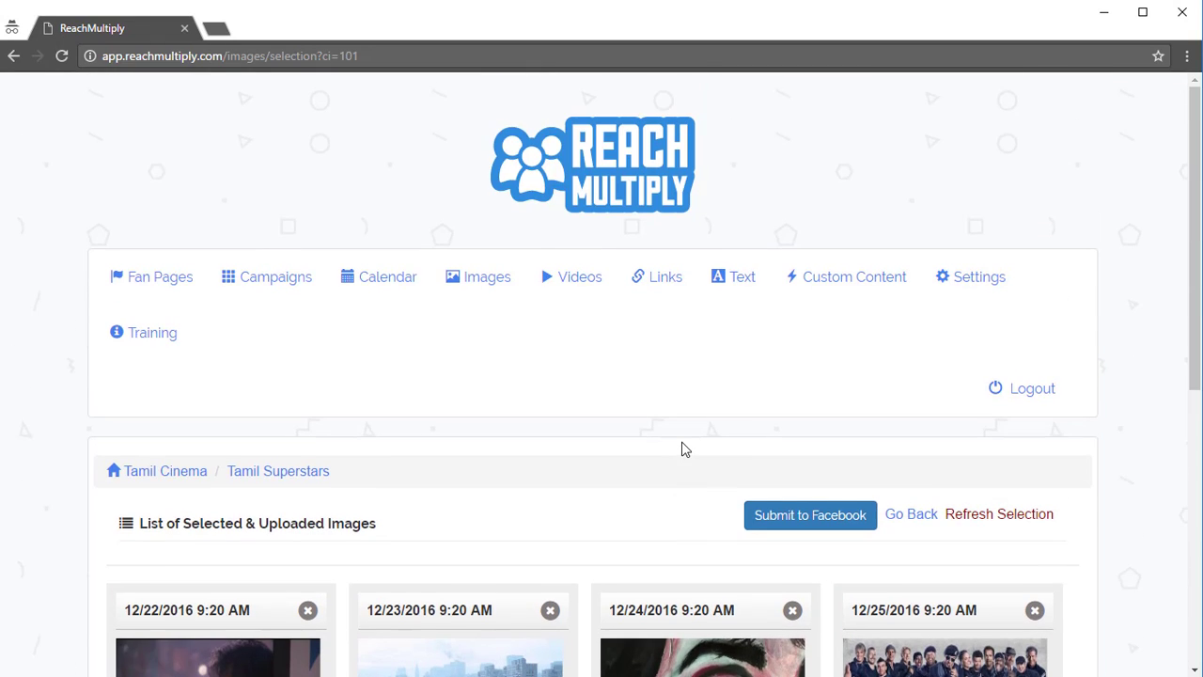
scroll(685, 451, "down", 2)
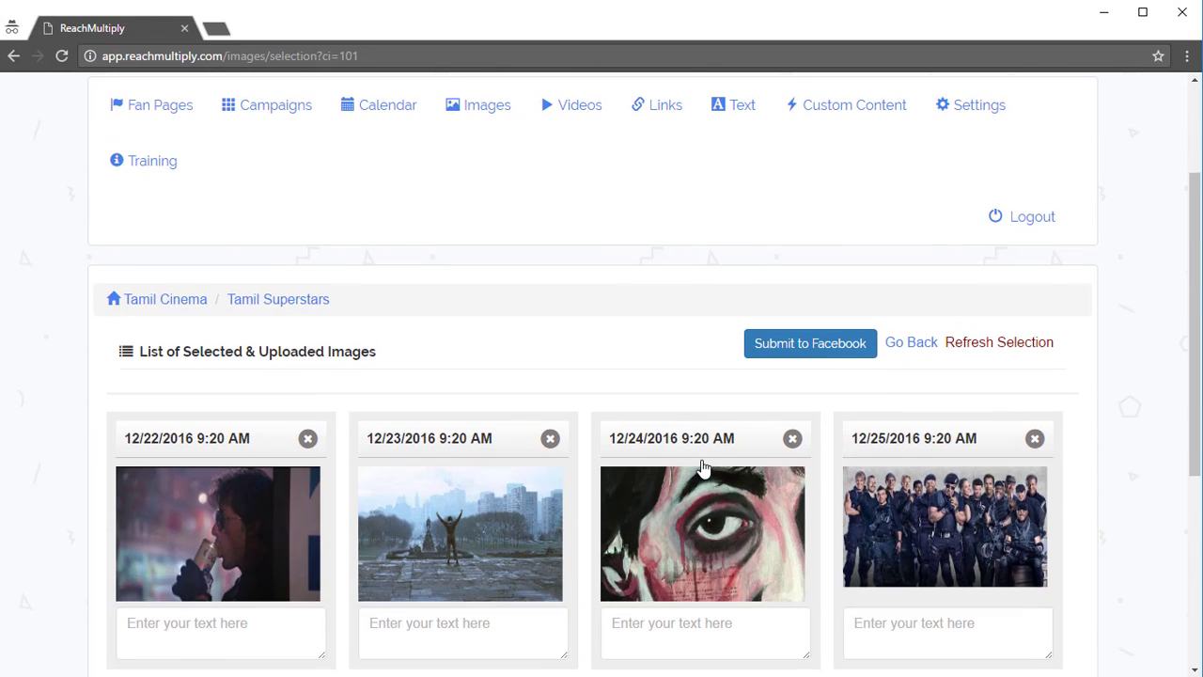
Submit the six selected images to Facebook and wait until they are added
left_click(812, 346)
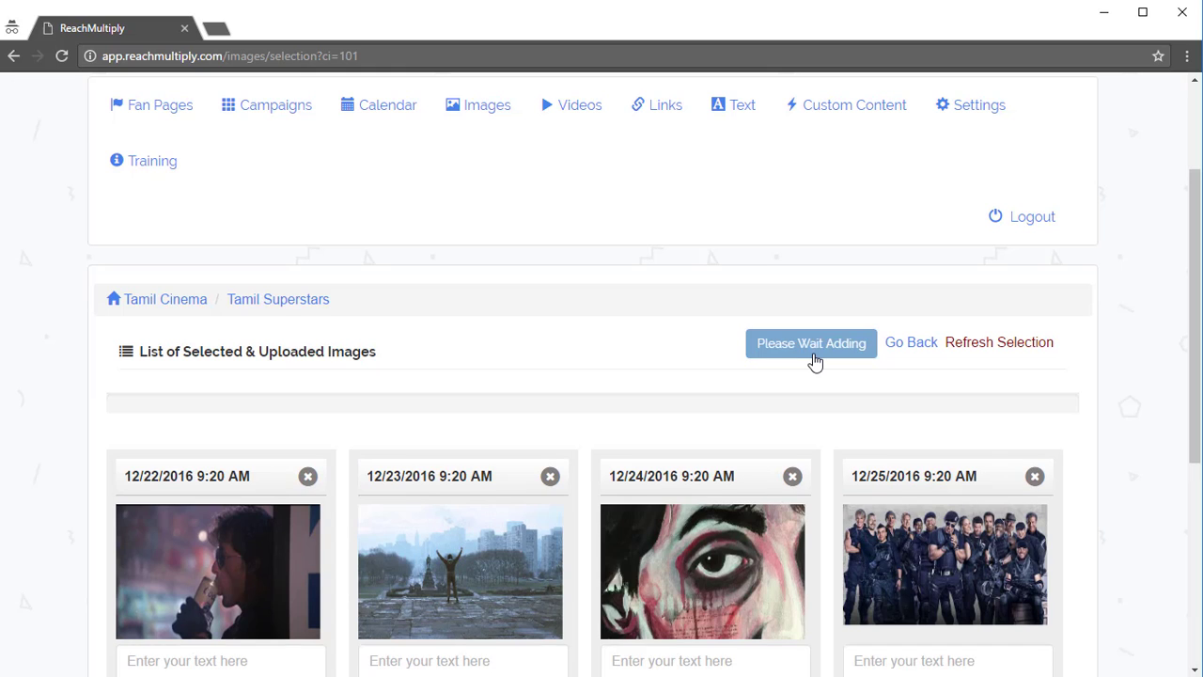
scroll(822, 398, "down", 2)
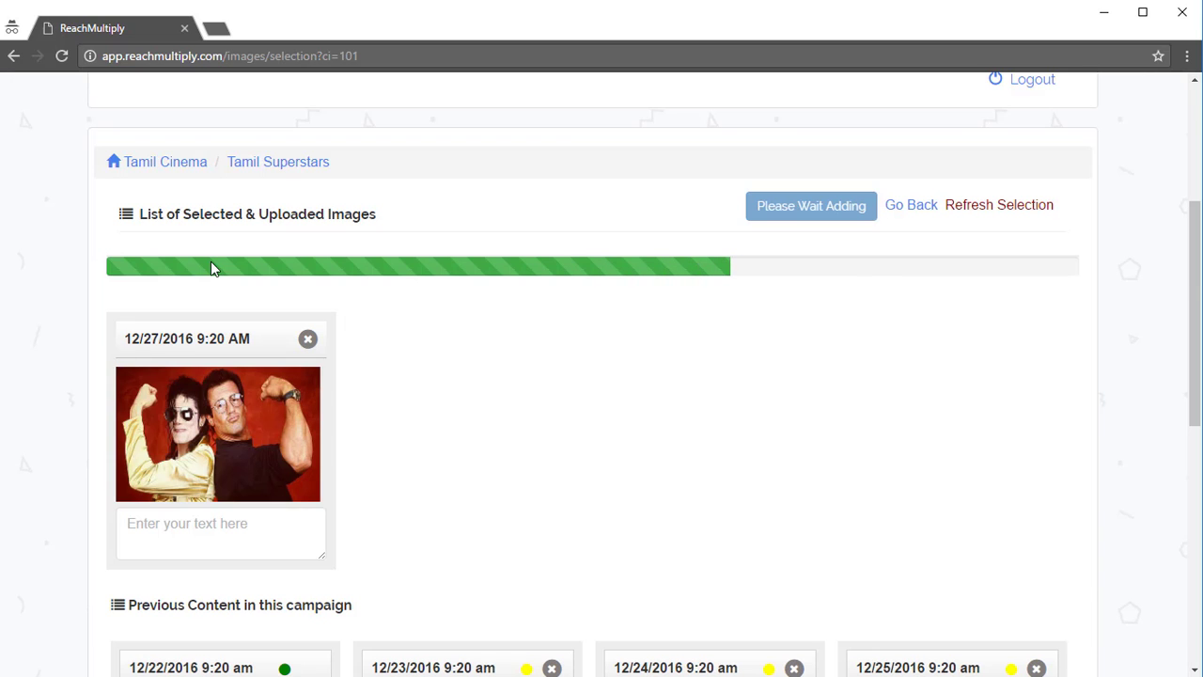
scroll(210, 269, "down", 5)
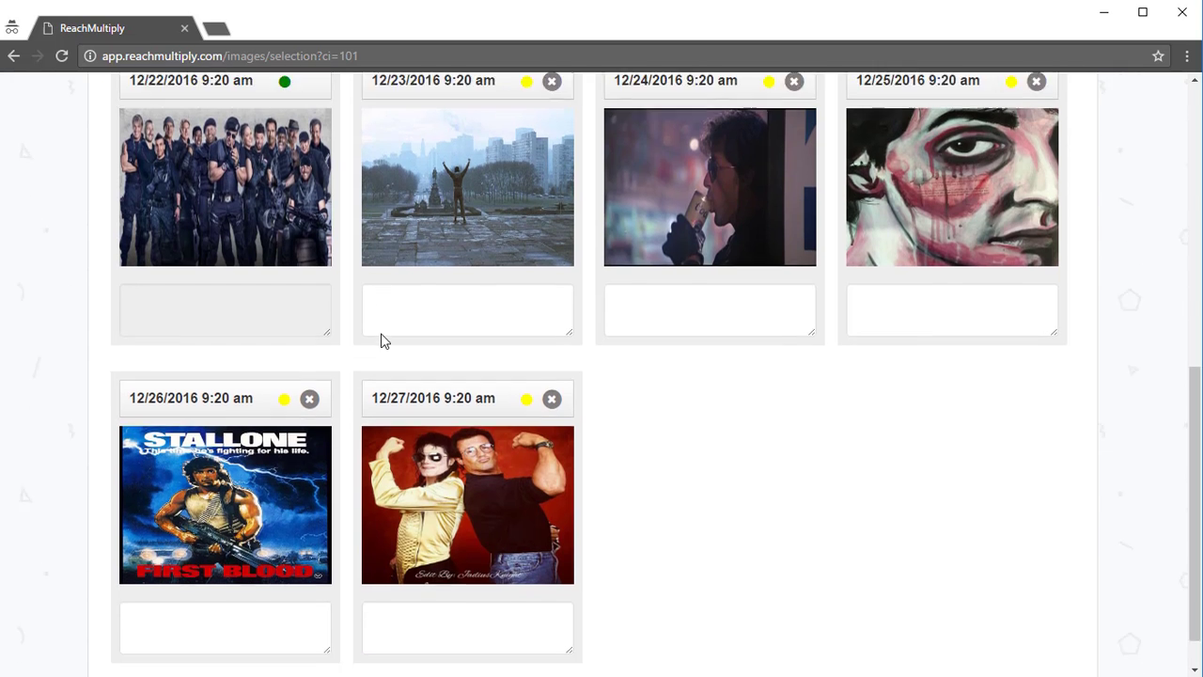
scroll(381, 342, "up", 5)
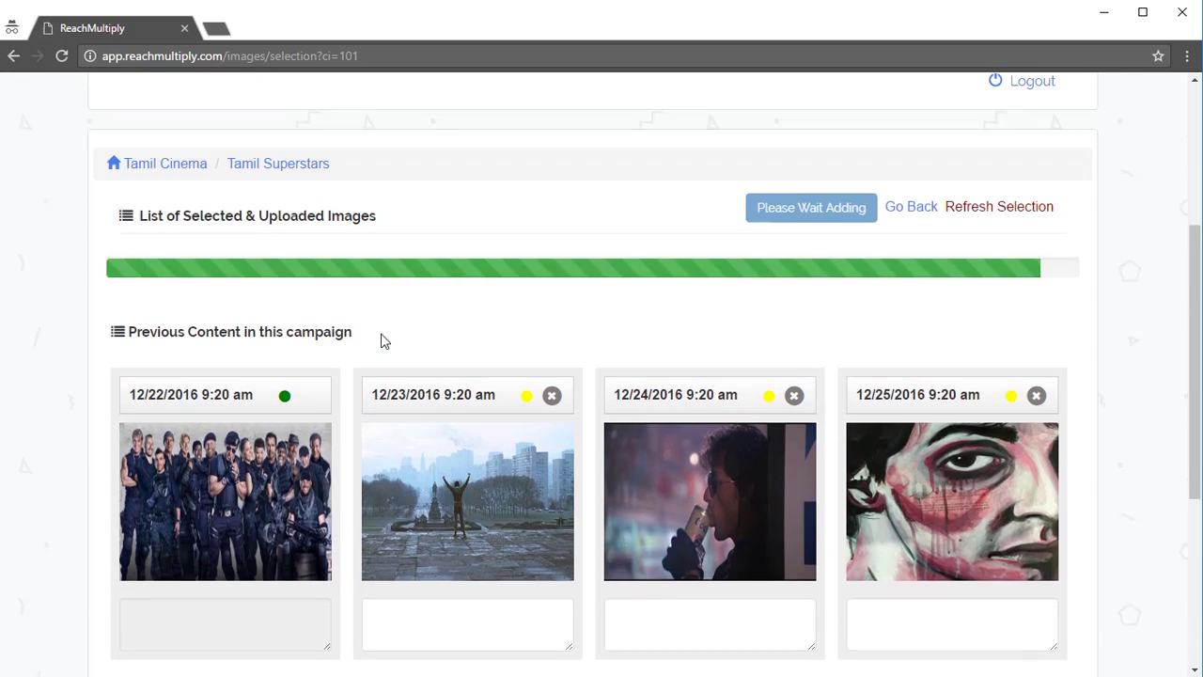
scroll(959, 621, "down", 3)
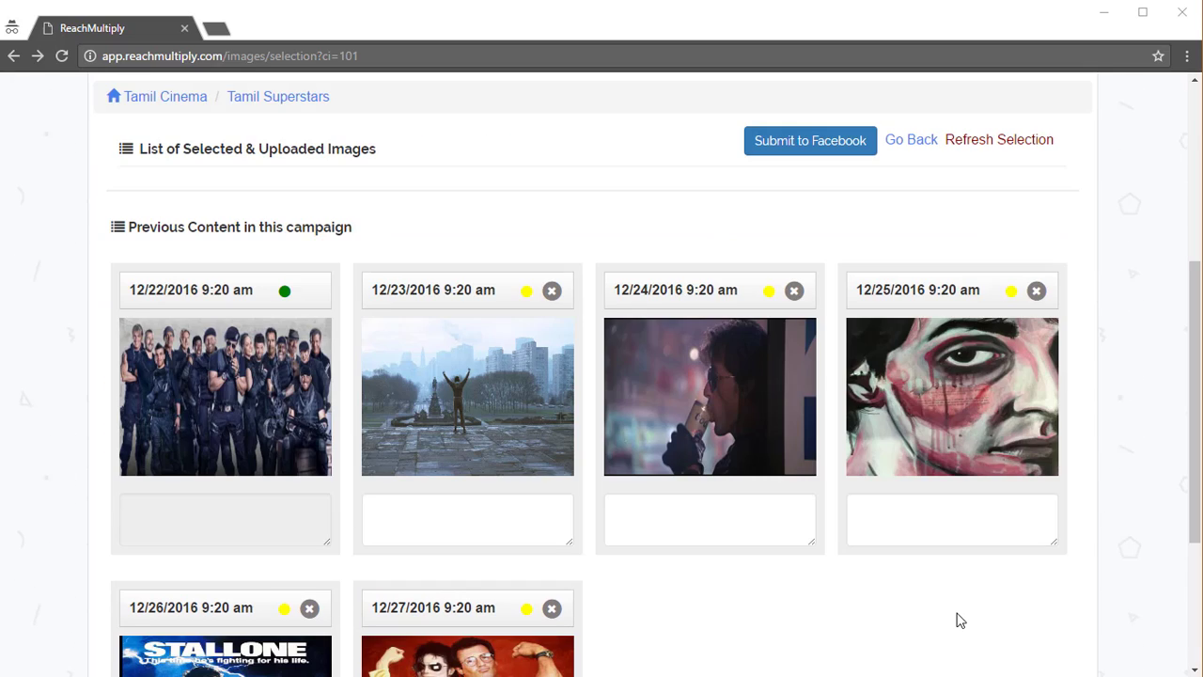
scroll(959, 620, "down", 3)
scroll(706, 567, "up", 4)
scroll(747, 571, "up", 2)
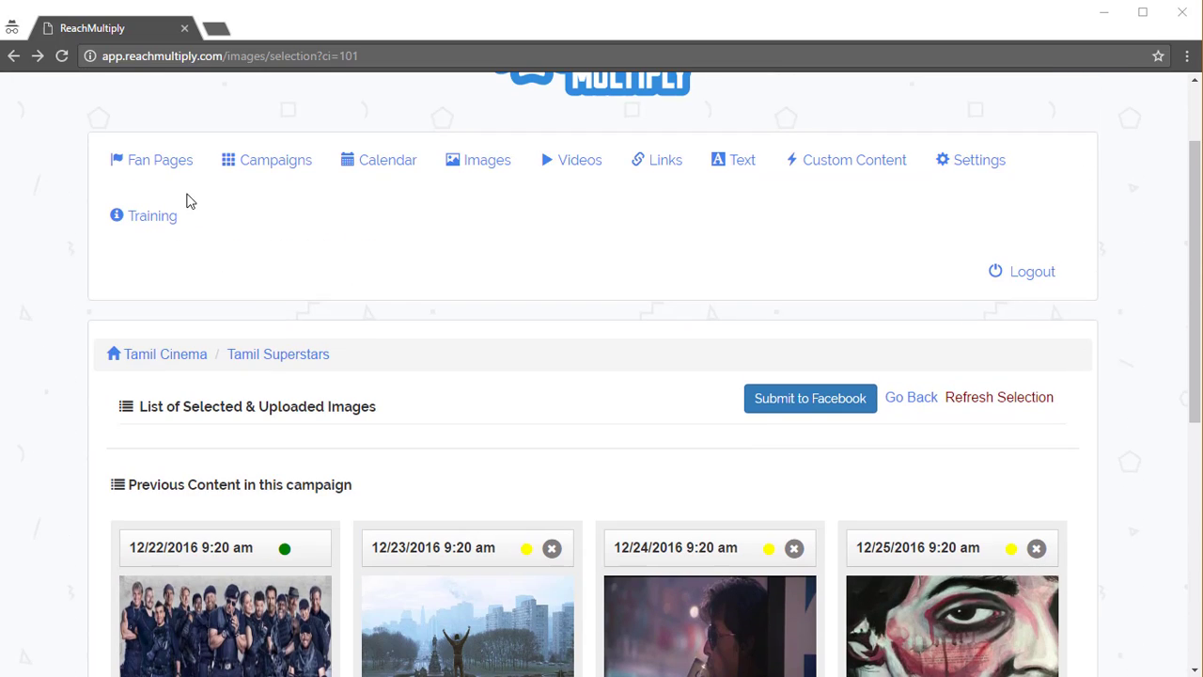
Go to Campaigns and check the Tamil Superstars bar: 15% complete, 85% remaining
left_click(234, 161)
scroll(420, 369, "down", 2)
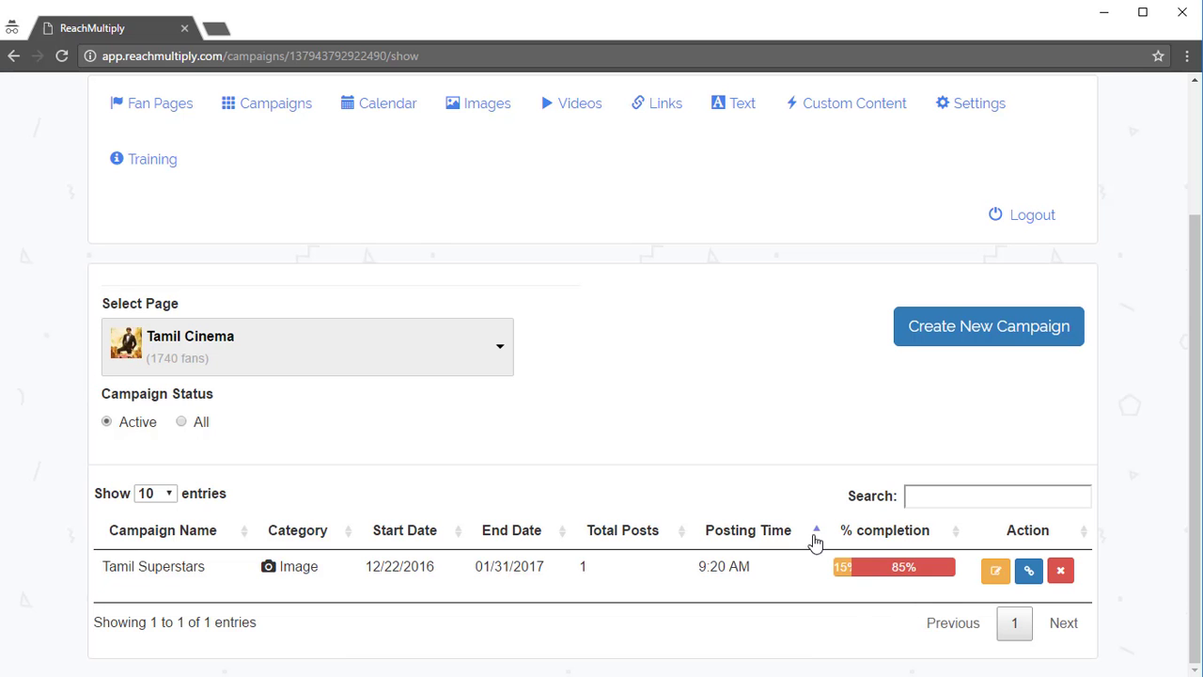
scroll(667, 441, "up", 2)
scroll(669, 443, "down", 2)
left_click_drag(892, 567, 910, 567)
left_click_drag(834, 567, 846, 571)
left_click(789, 601)
From the Videos page, start a new campaign and make it a Video Campaign
scroll(924, 287, "up", 3)
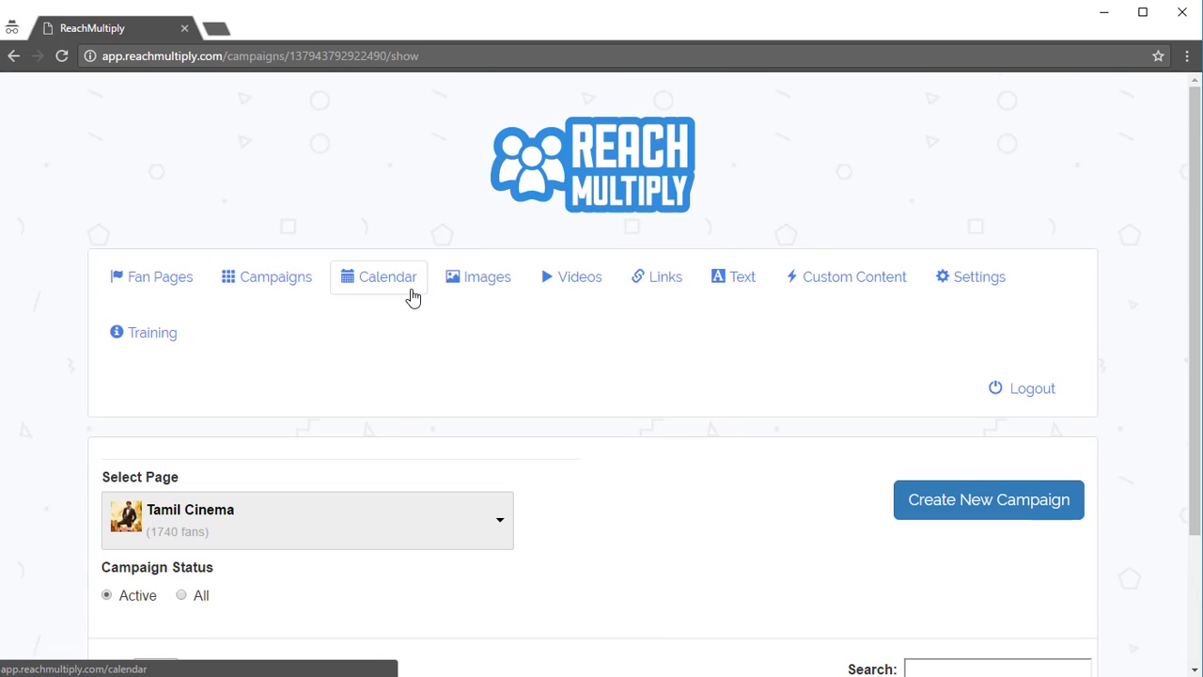
left_click(561, 290)
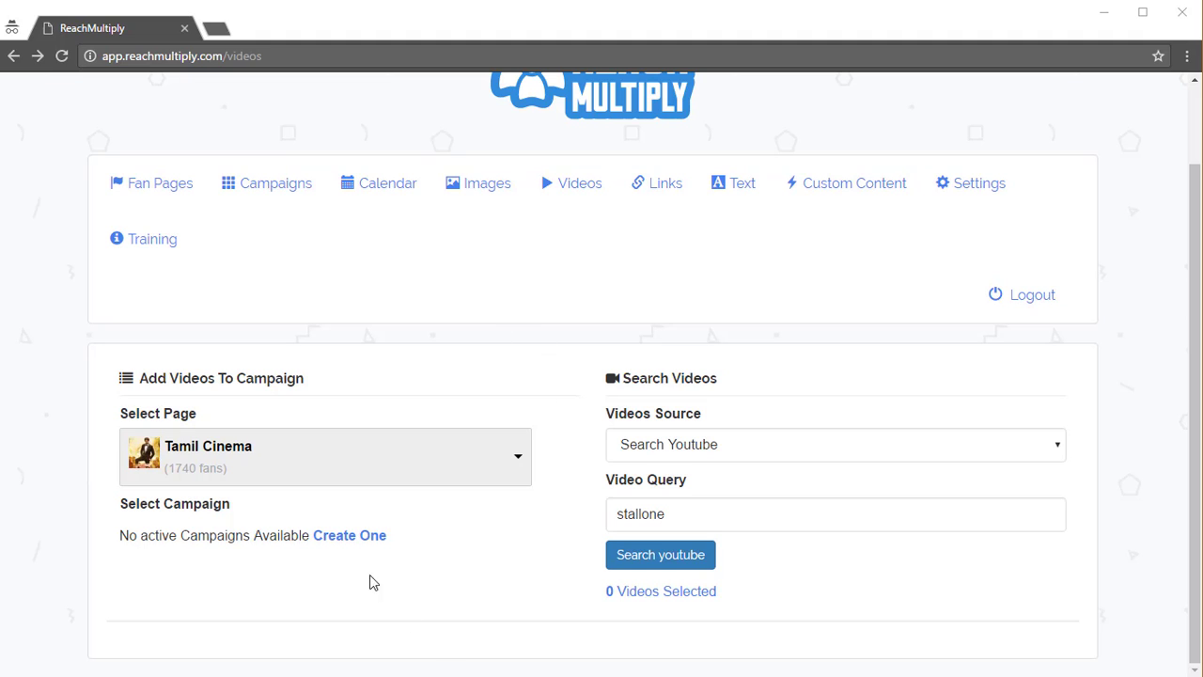
left_click(350, 536)
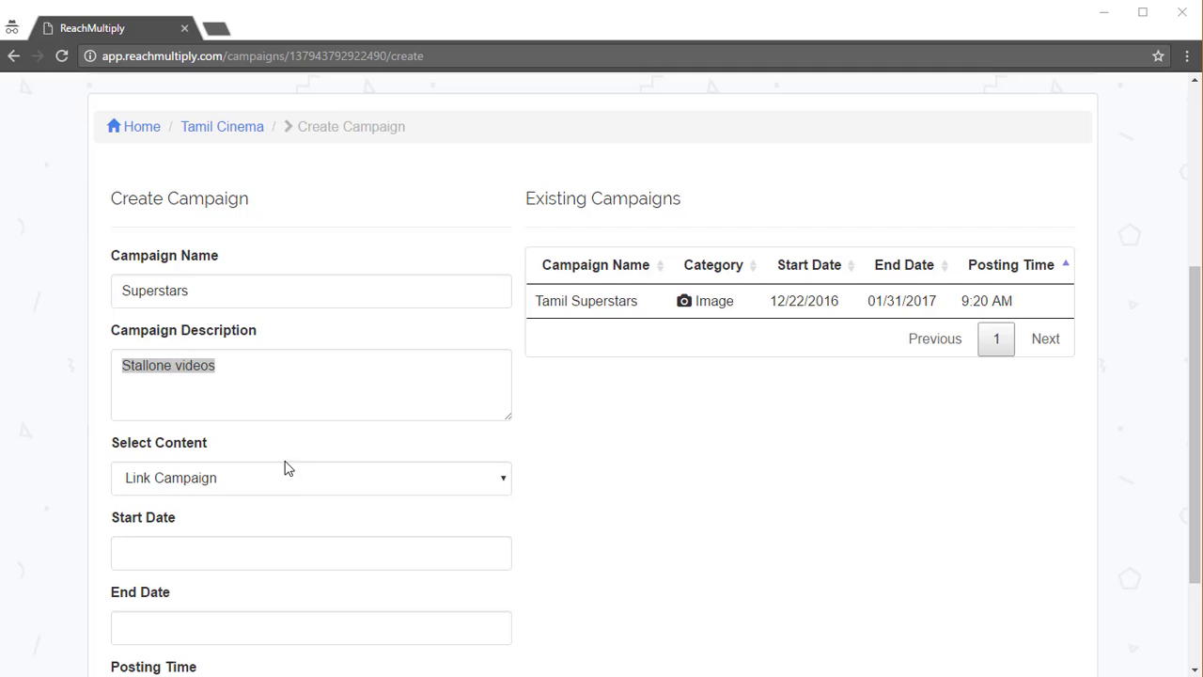
left_click(286, 478)
left_click(281, 535)
Set dates 12/22/2016 to 01/31/2017 and posting time 12:00 PM, then create the campaign
scroll(564, 499, "down", 2)
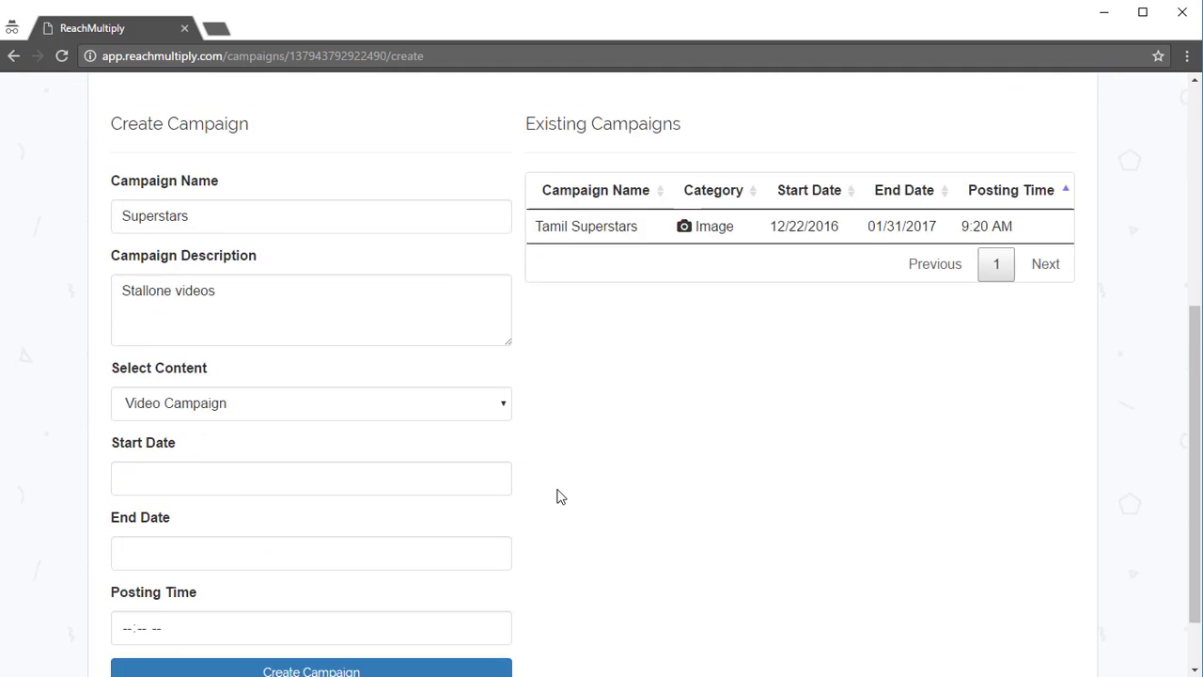
left_click(231, 395)
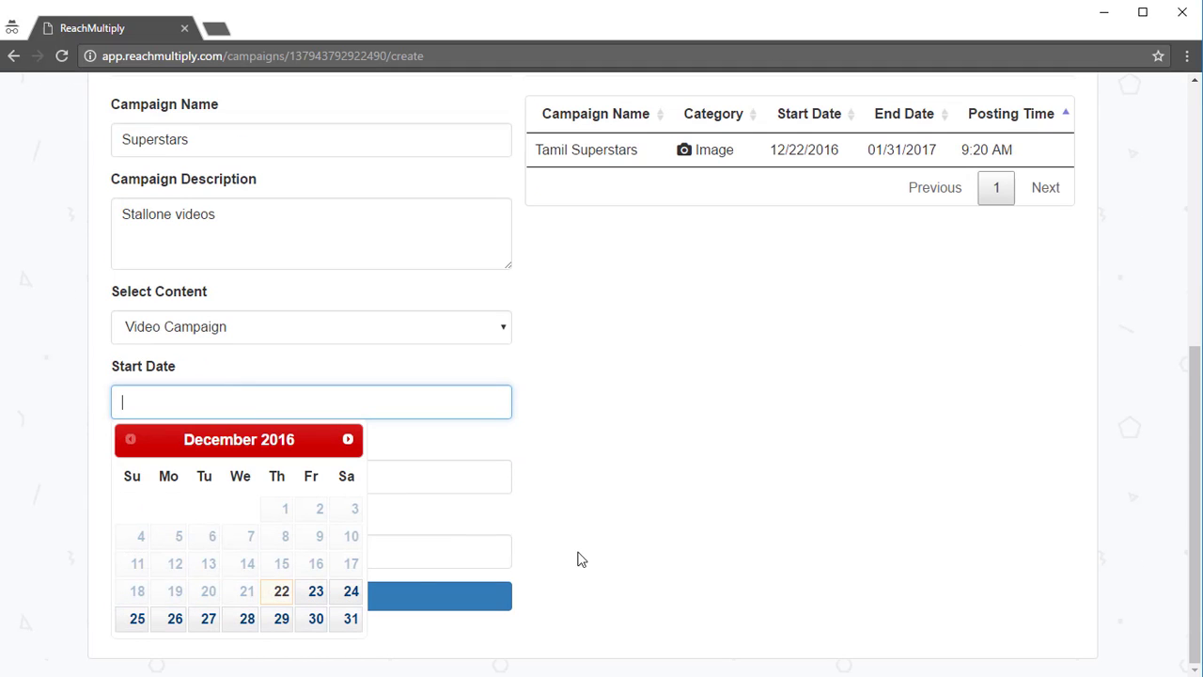
left_click(282, 592)
left_click(250, 486)
left_click(349, 260)
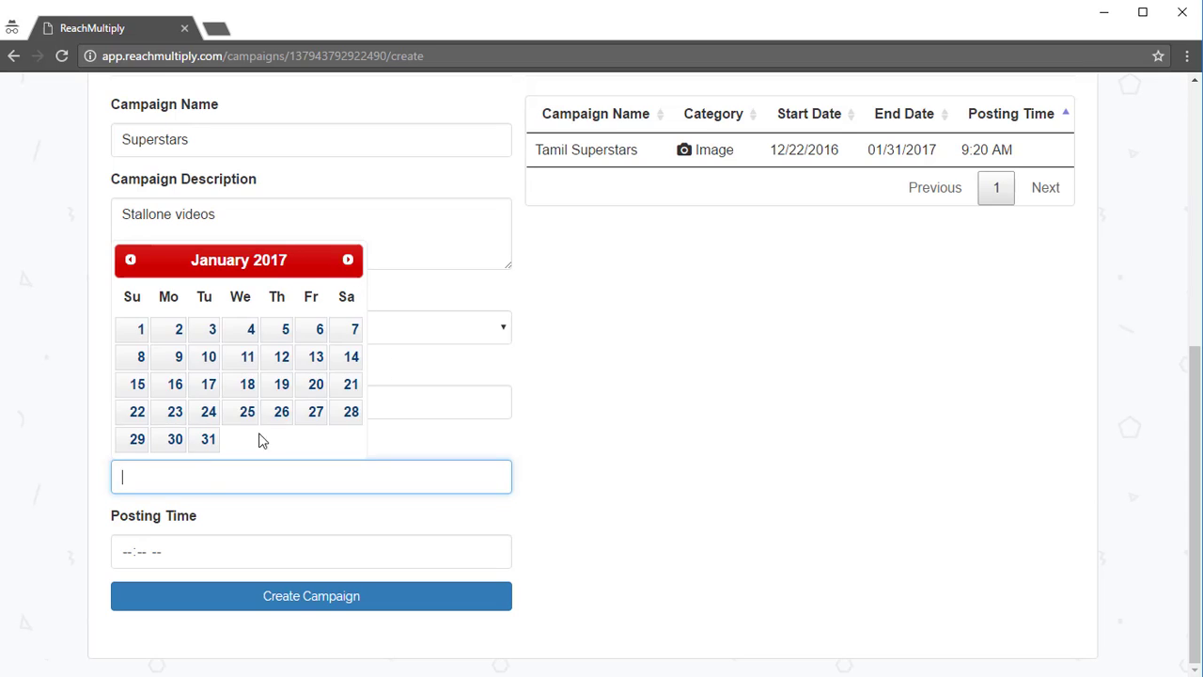
left_click(206, 438)
left_click(209, 555)
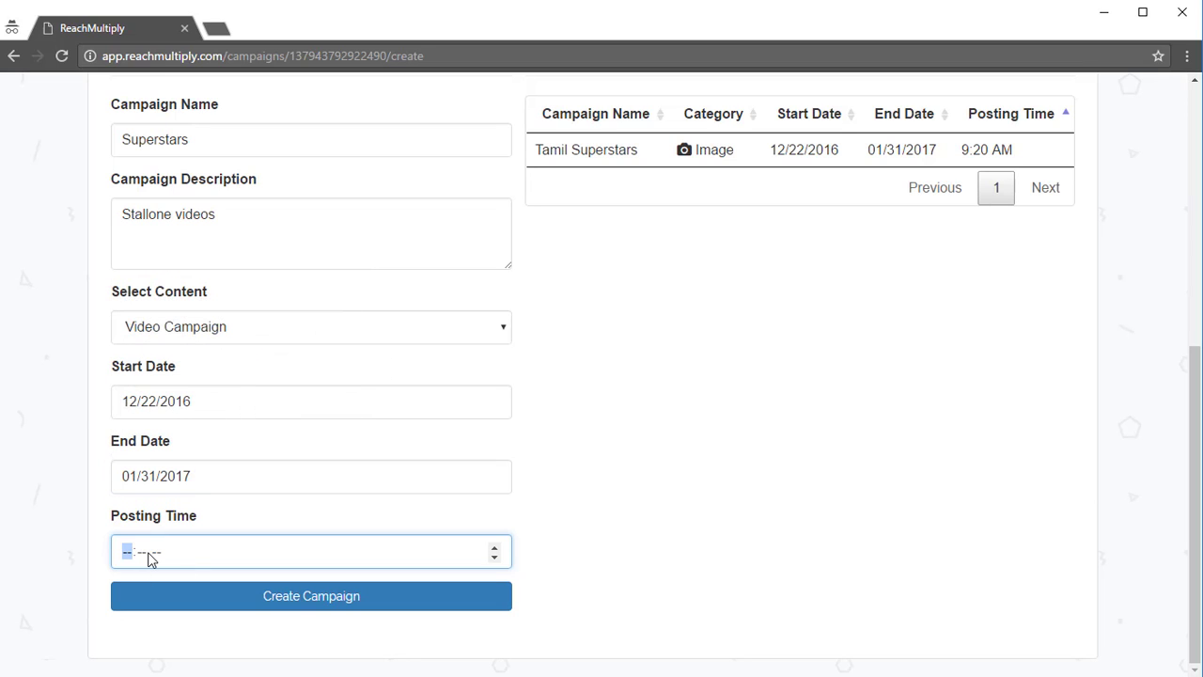
type("1200p")
left_click(294, 594)
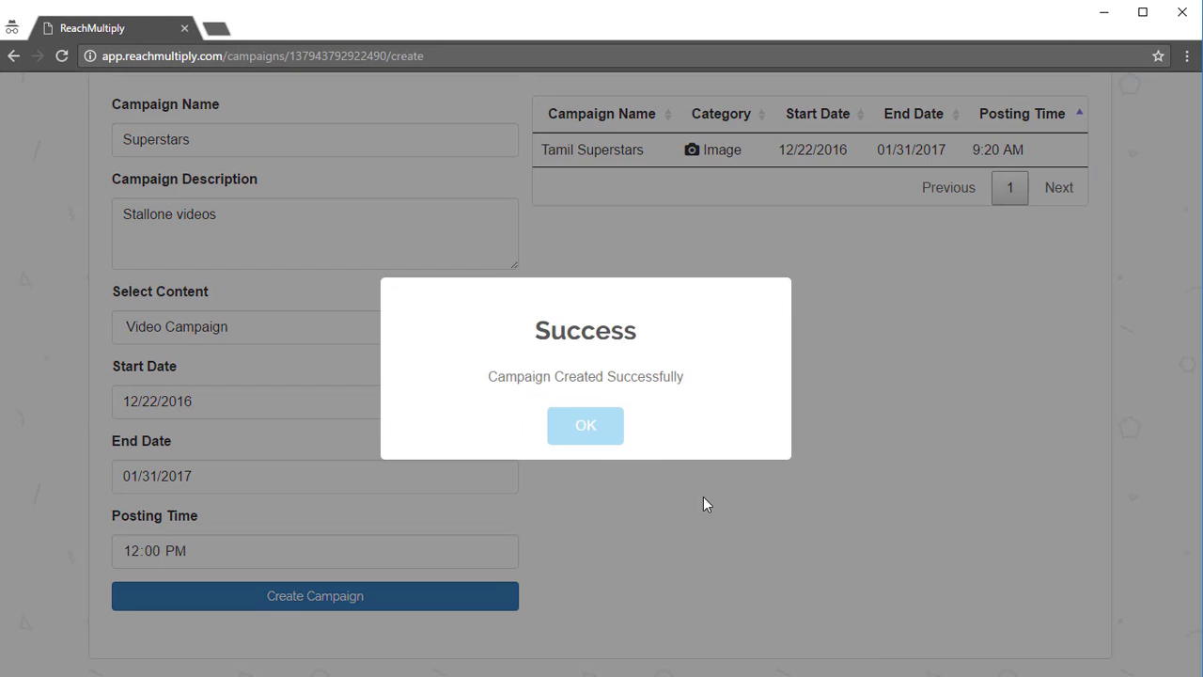
left_click(607, 429)
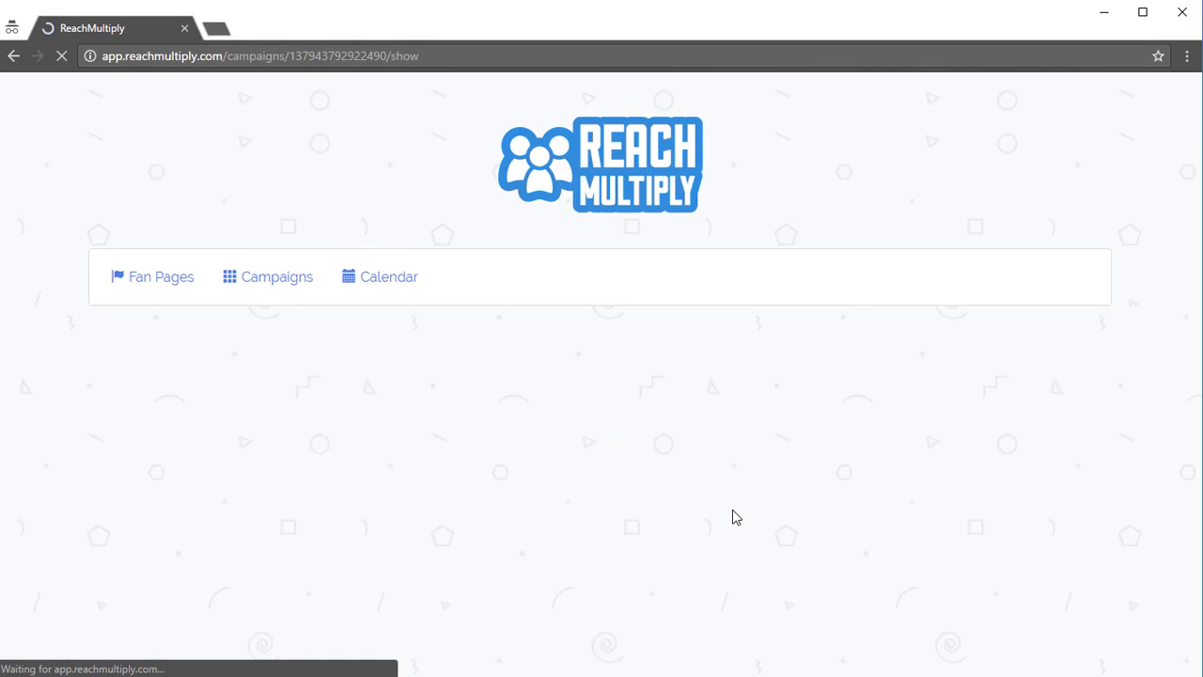
scroll(720, 524, "down", 2)
scroll(720, 524, "down", 1)
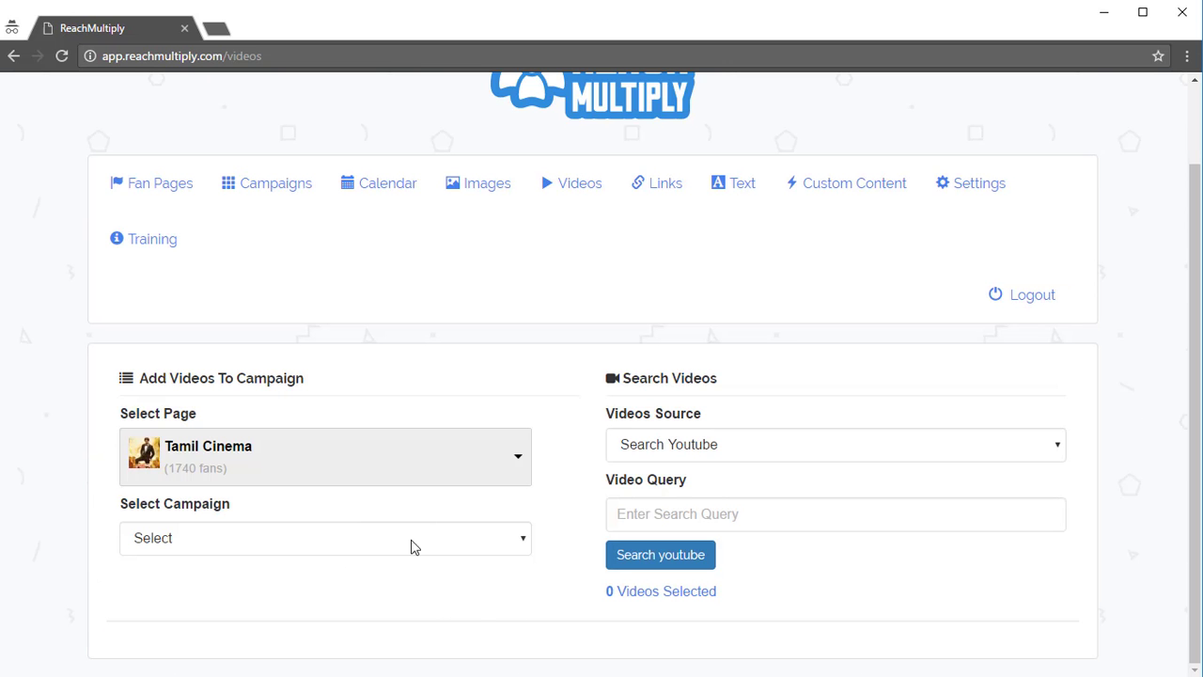
Target the Superstars campaign and search YouTube for stallone videos
left_click(411, 544)
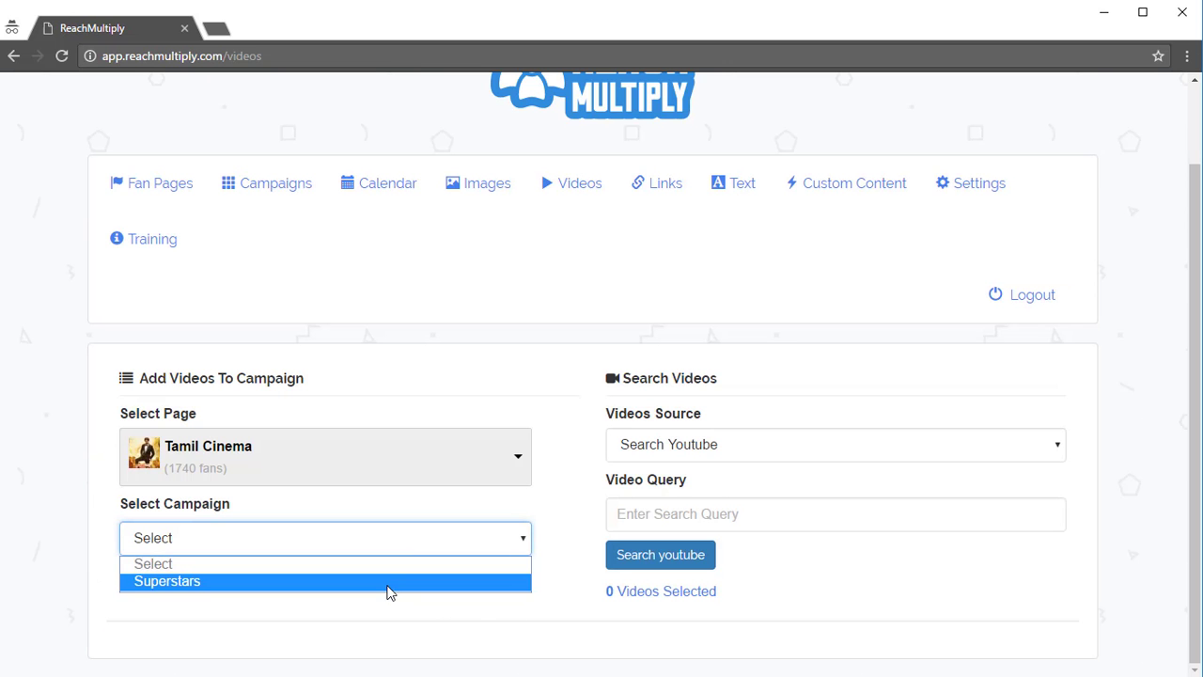
left_click(390, 581)
left_click(752, 457)
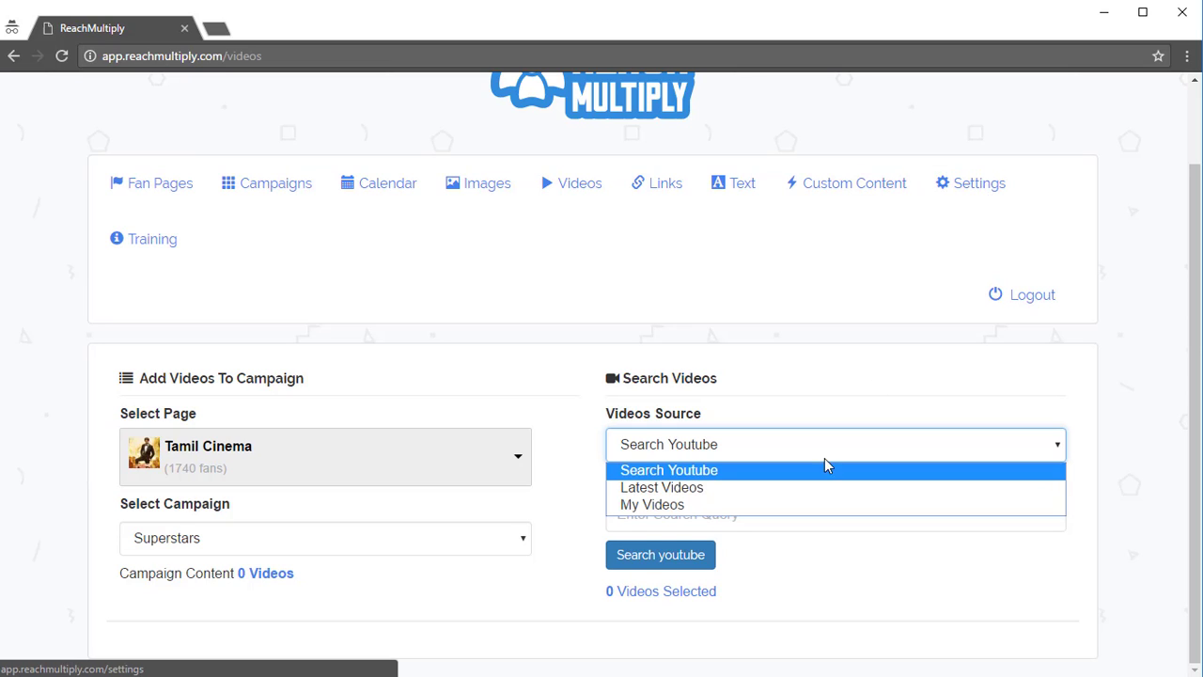
left_click(743, 477)
left_click(745, 515)
type("stallone")
left_click(705, 555)
scroll(709, 553, "down", 8)
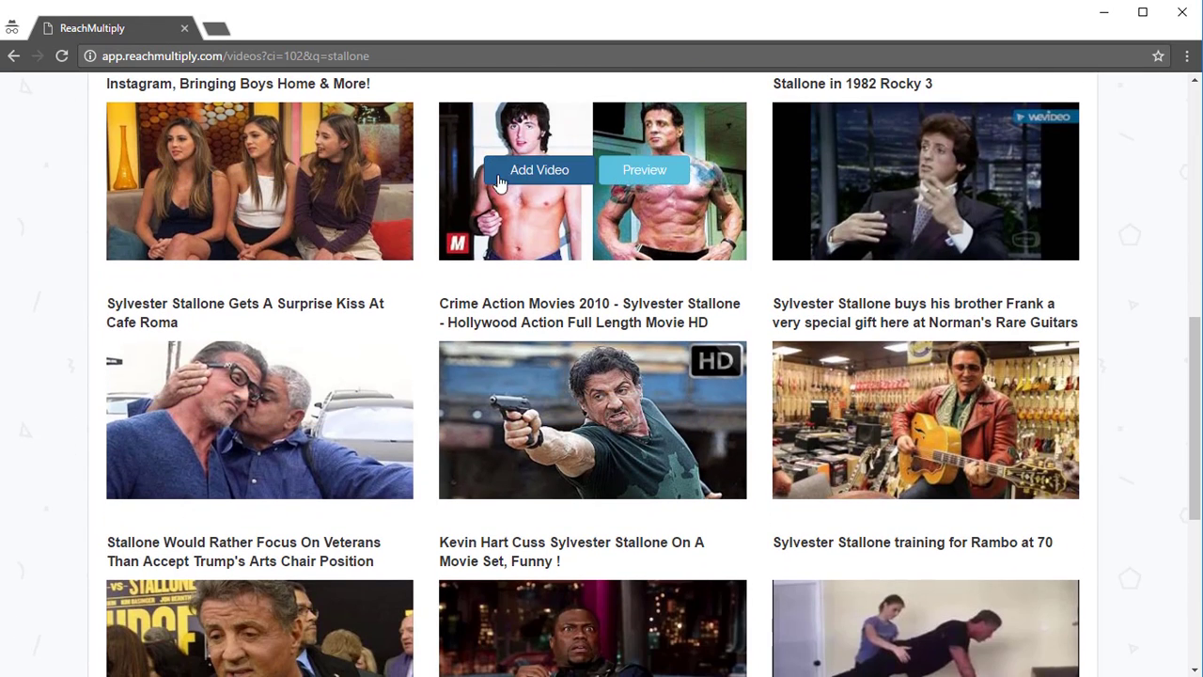
Add four videos: From 7 To 70 Years Old, Rocky 3 Carson interview, Crime Action Movies 2010, Cafe Roma surprise kiss
left_click(517, 178)
mouse_move(881, 199)
left_click(872, 173)
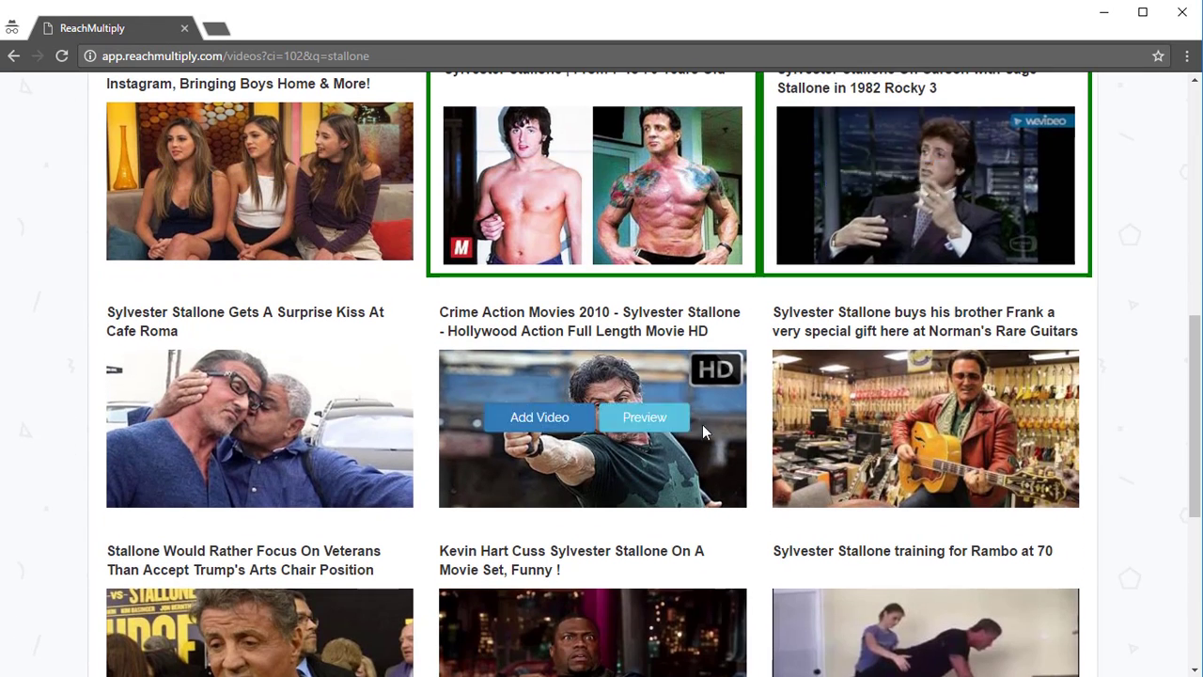
left_click(540, 419)
left_click(214, 420)
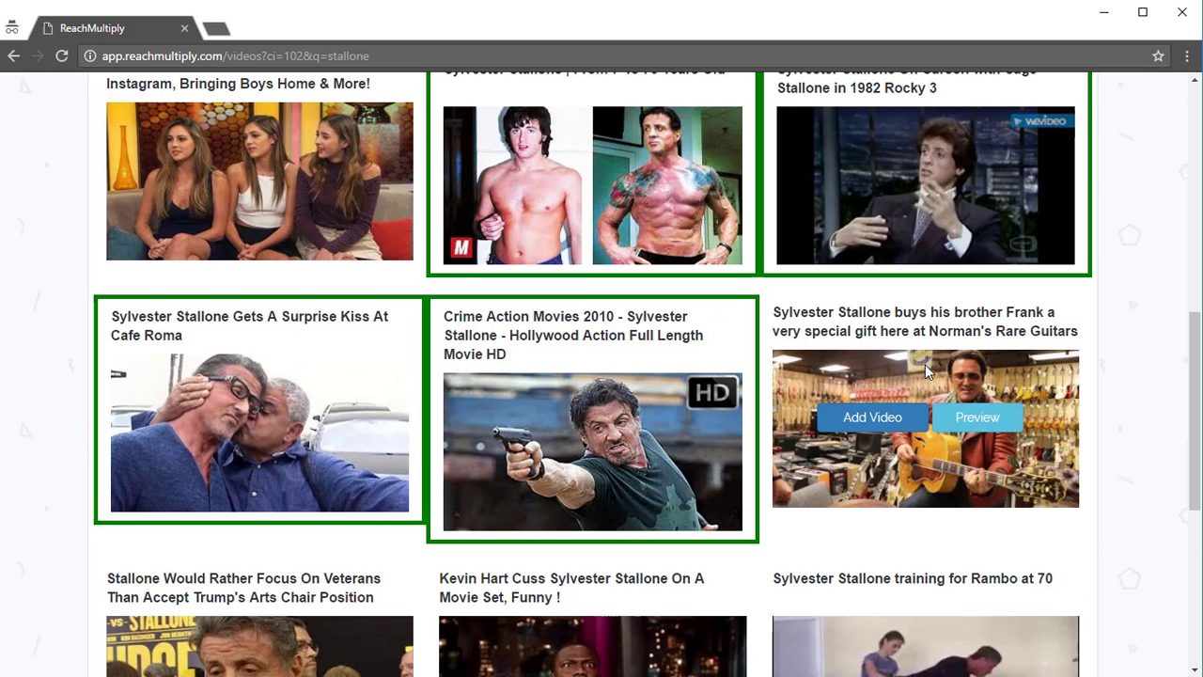
scroll(905, 489, "down", 5)
scroll(904, 503, "up", 9)
scroll(904, 510, "up", 3)
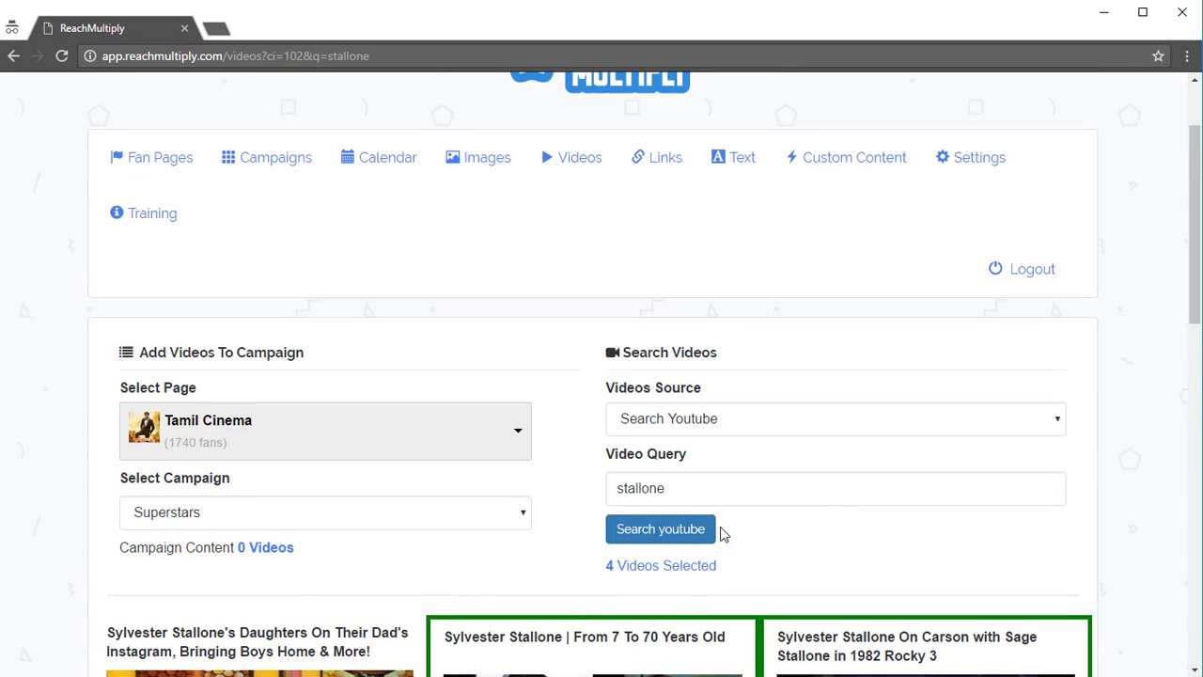
Submit the four selected Stallone videos to Facebook for 12/22–12/25 at 12:00 PM
left_click(674, 568)
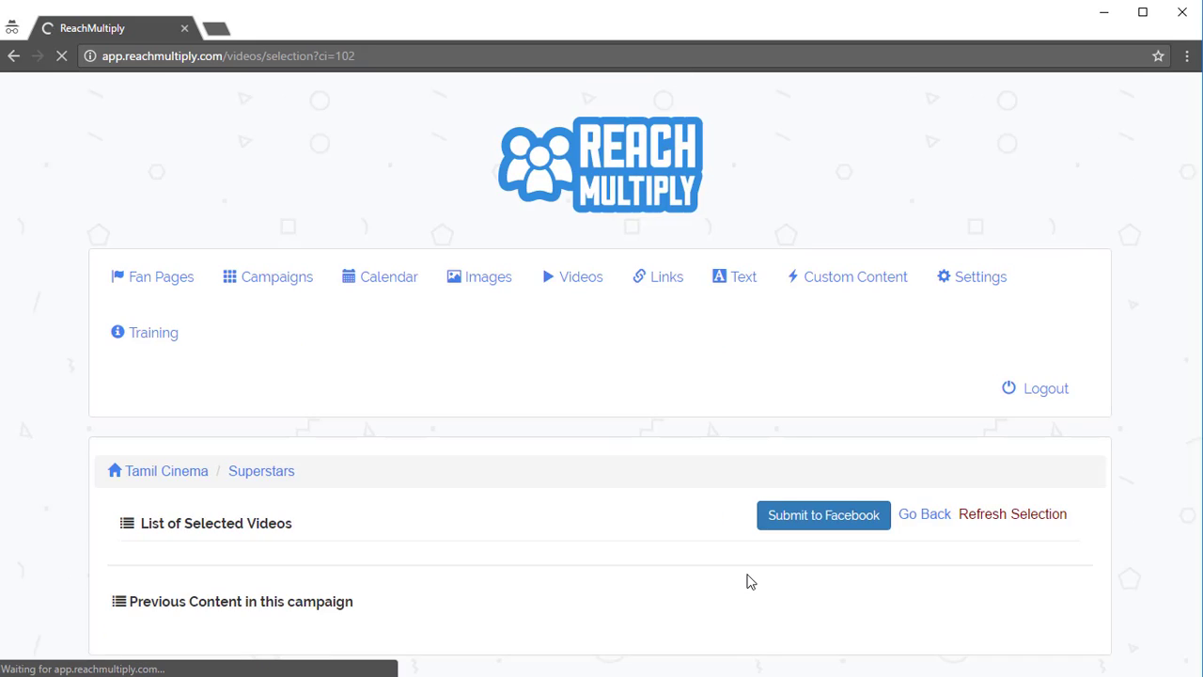
scroll(748, 580, "down", 4)
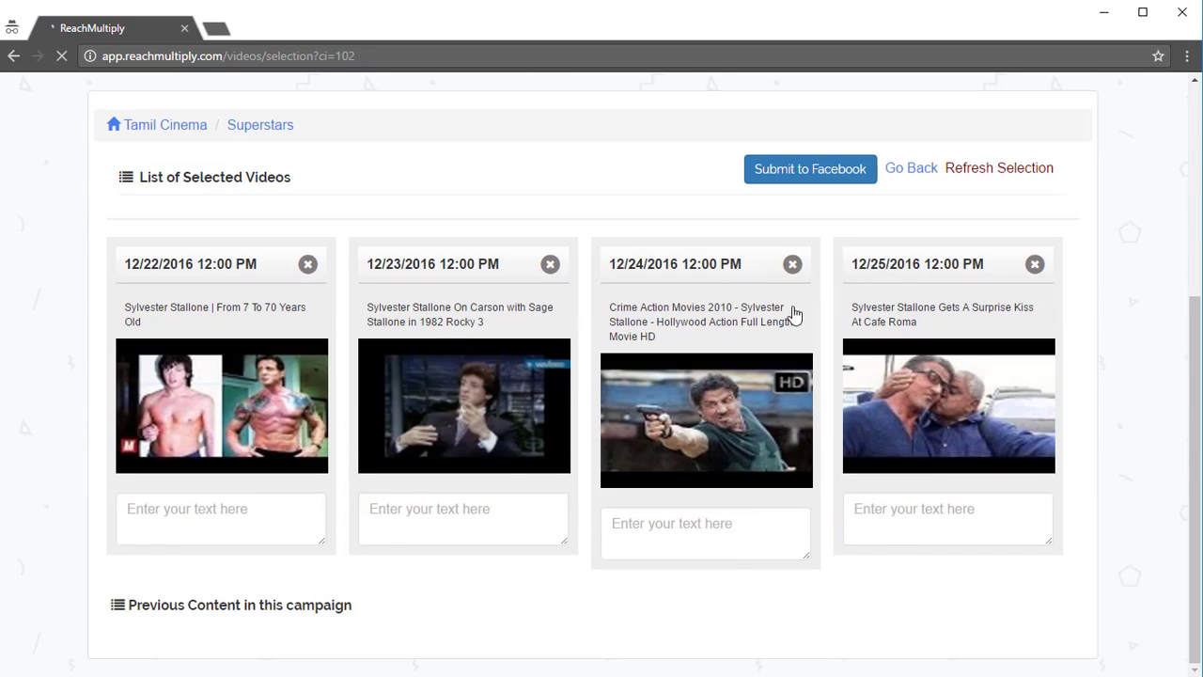
left_click(862, 169)
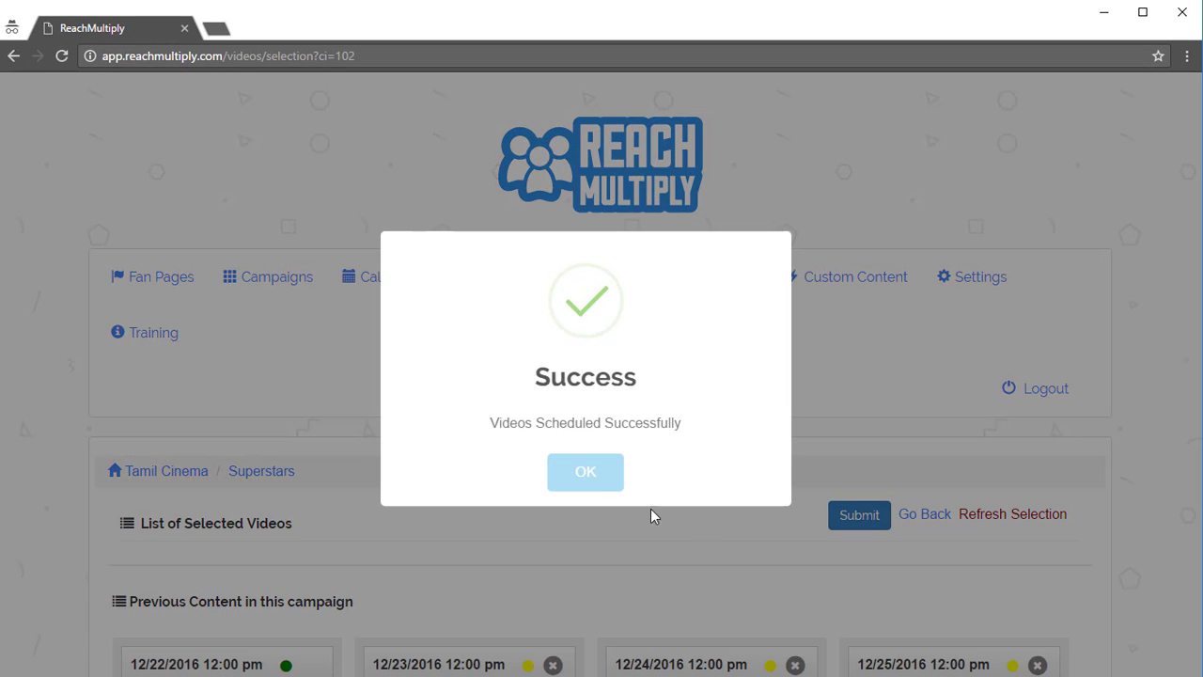
left_click(604, 479)
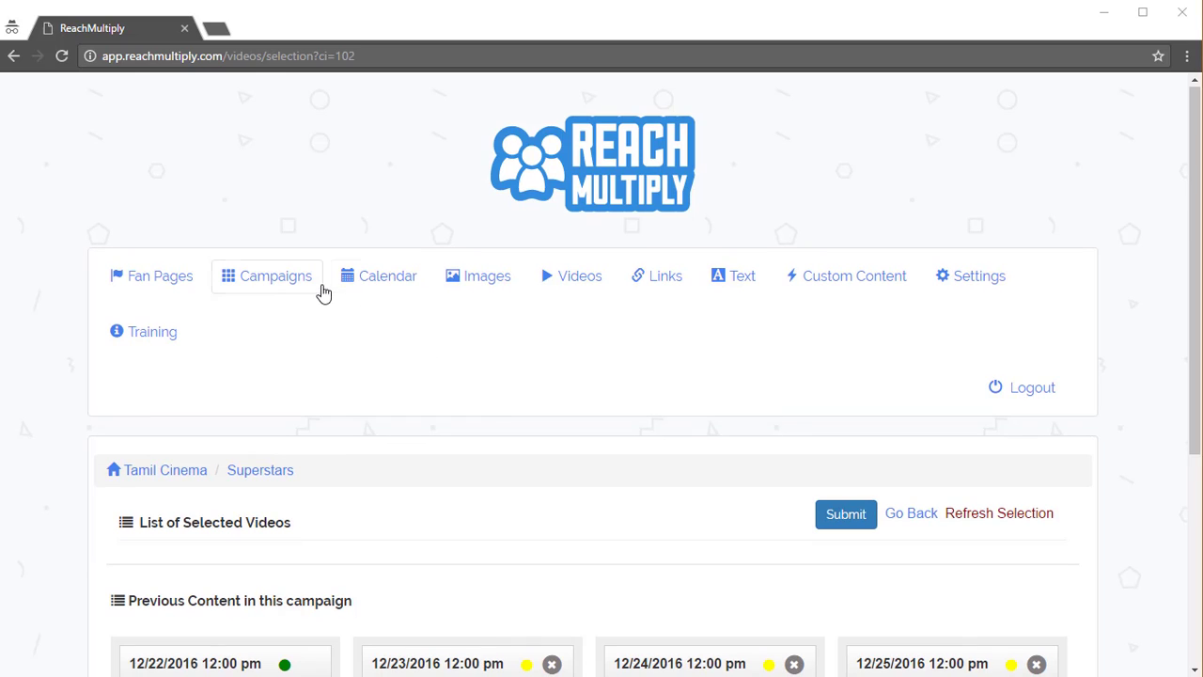
Return to the Campaigns list showing the Tamil Superstars image and Superstars video campaigns
left_click(312, 280)
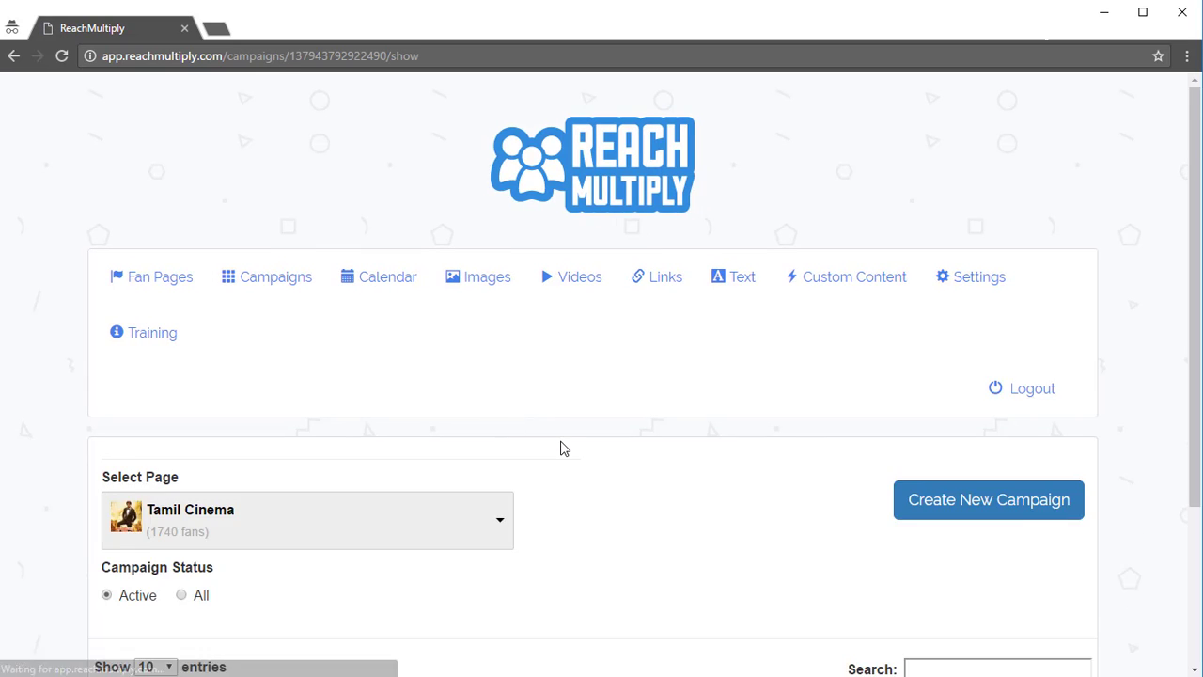
scroll(561, 446, "down", 3)
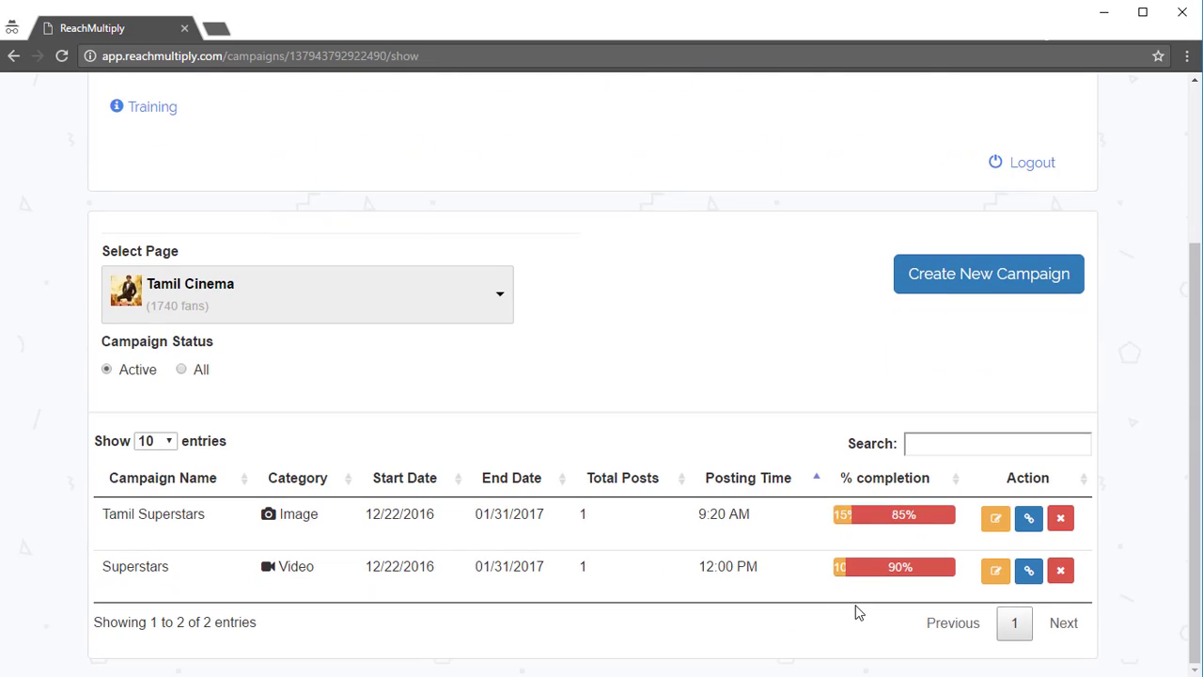
left_click_drag(277, 566, 428, 568)
left_click(426, 568)
scroll(596, 545, "up", 3)
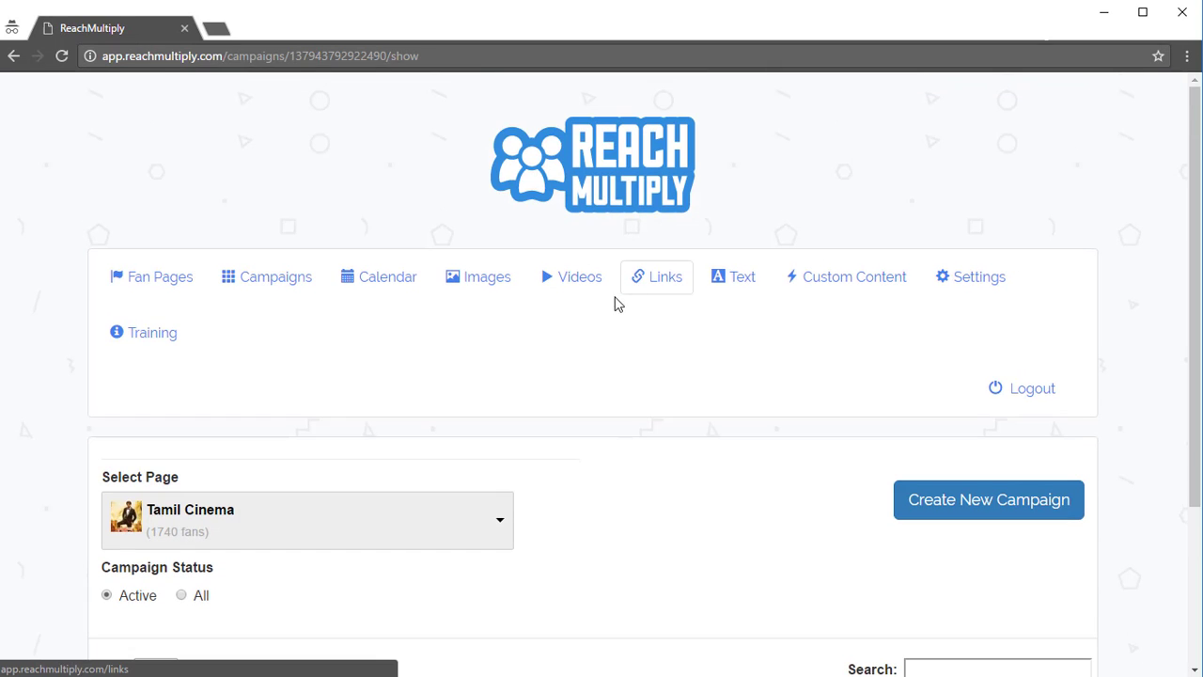
In the Links section, search Google for 'stallone'
left_click(640, 287)
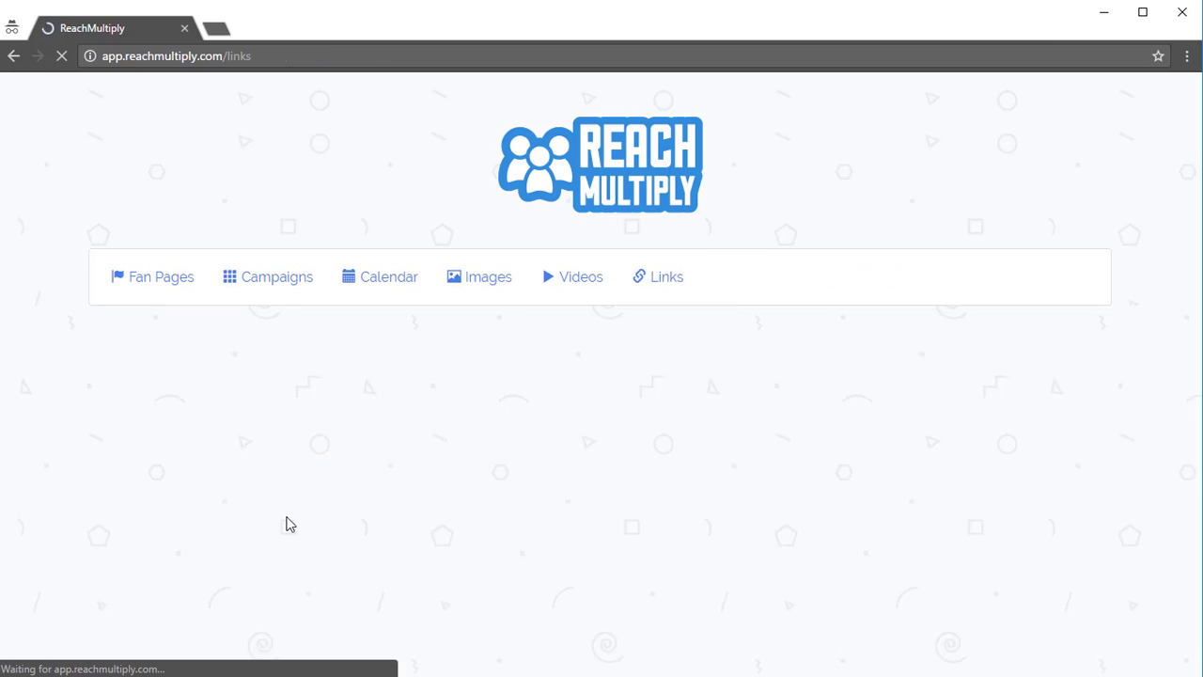
scroll(833, 567, "down", 1)
left_click(814, 503)
type("stallone")
left_click(620, 552)
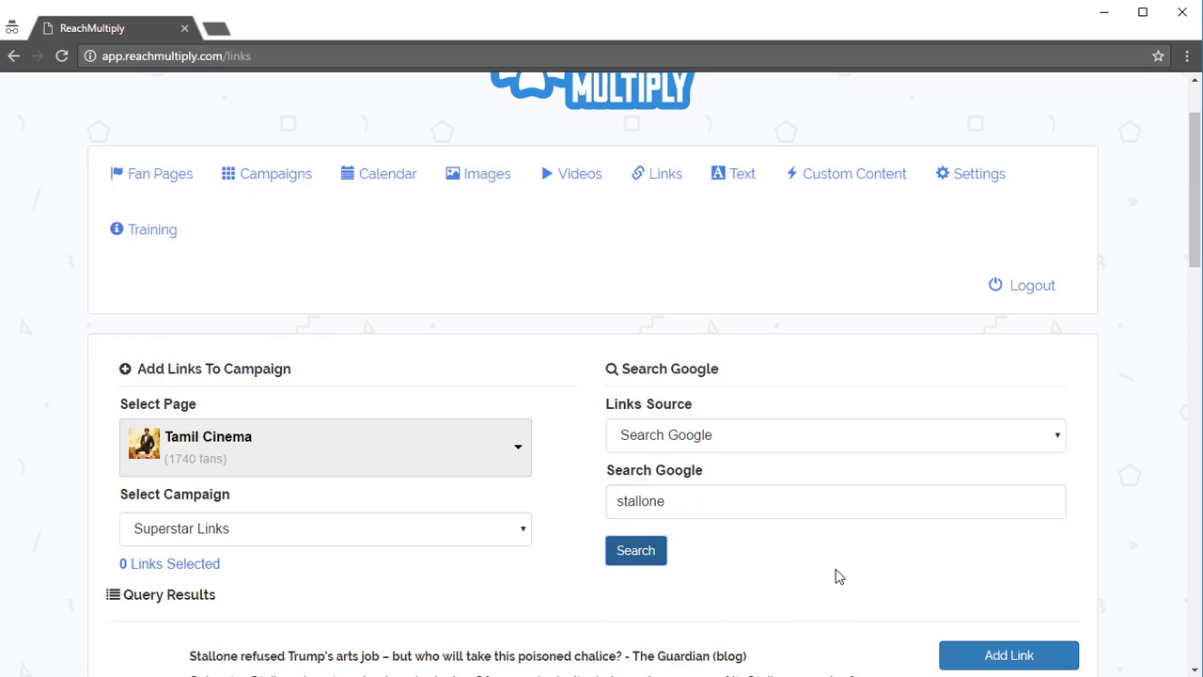
scroll(819, 556, "down", 4)
scroll(786, 329, "up", 1)
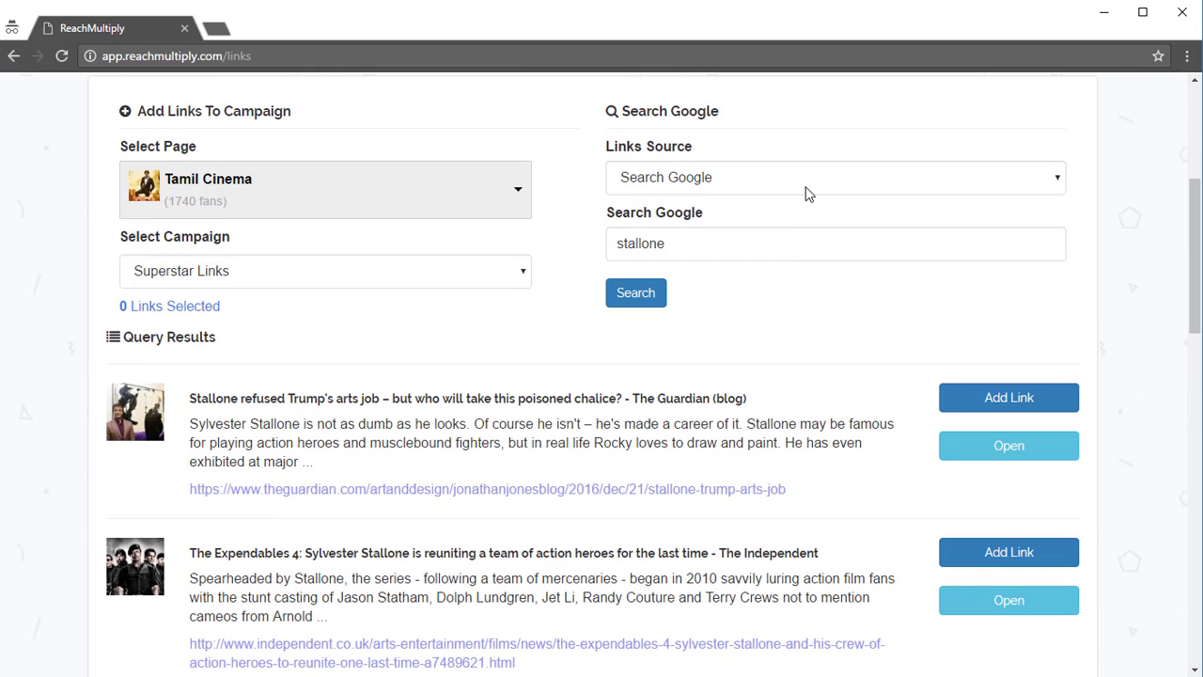
Add four articles: The Guardian, The Independent Expendables 4, Guitar World Magazine, New York Post
left_click(806, 186)
scroll(807, 336, "down", 4)
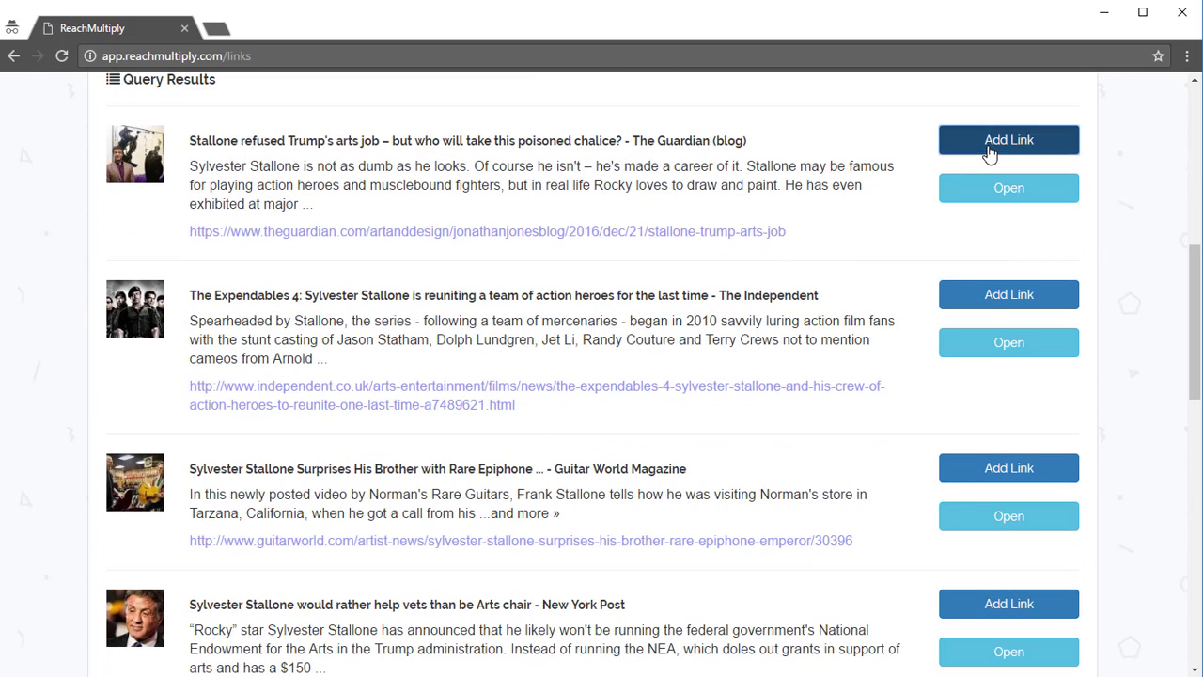
left_click(983, 139)
left_click(987, 299)
left_click(992, 470)
left_click(1009, 605)
scroll(967, 443, "up", 6)
scroll(571, 571, "down", 2)
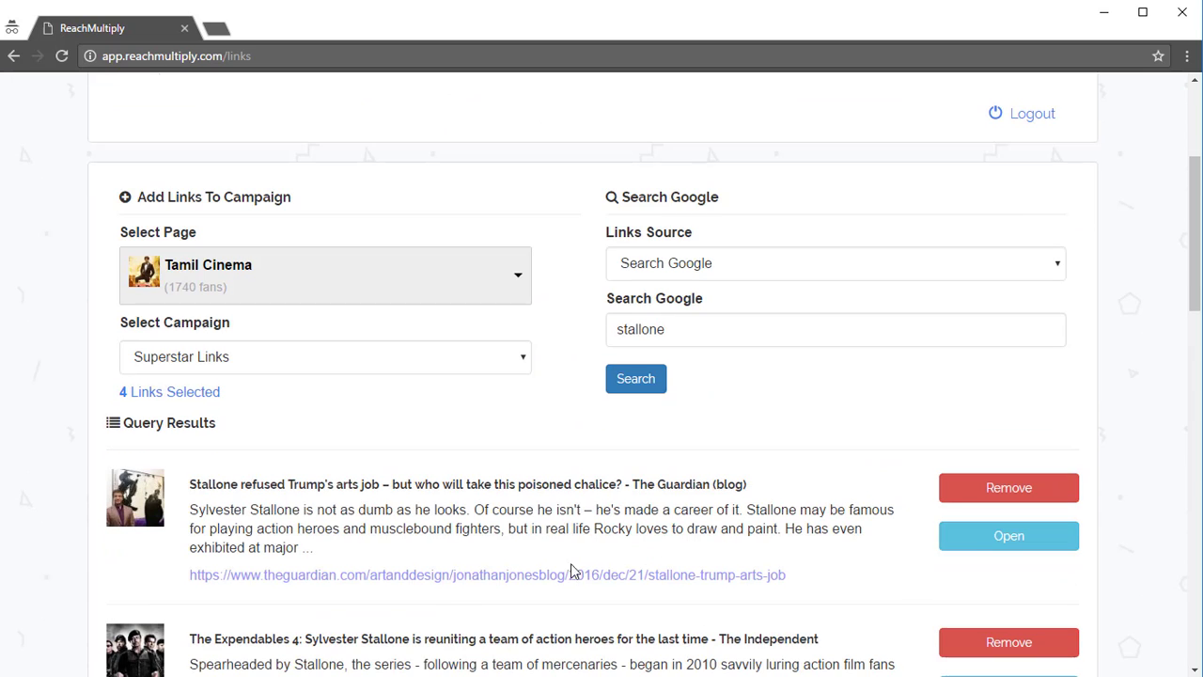
Reorder the four selected links and submit them to Facebook for 12/22–12/25 at 5:00 PM
left_click(228, 395)
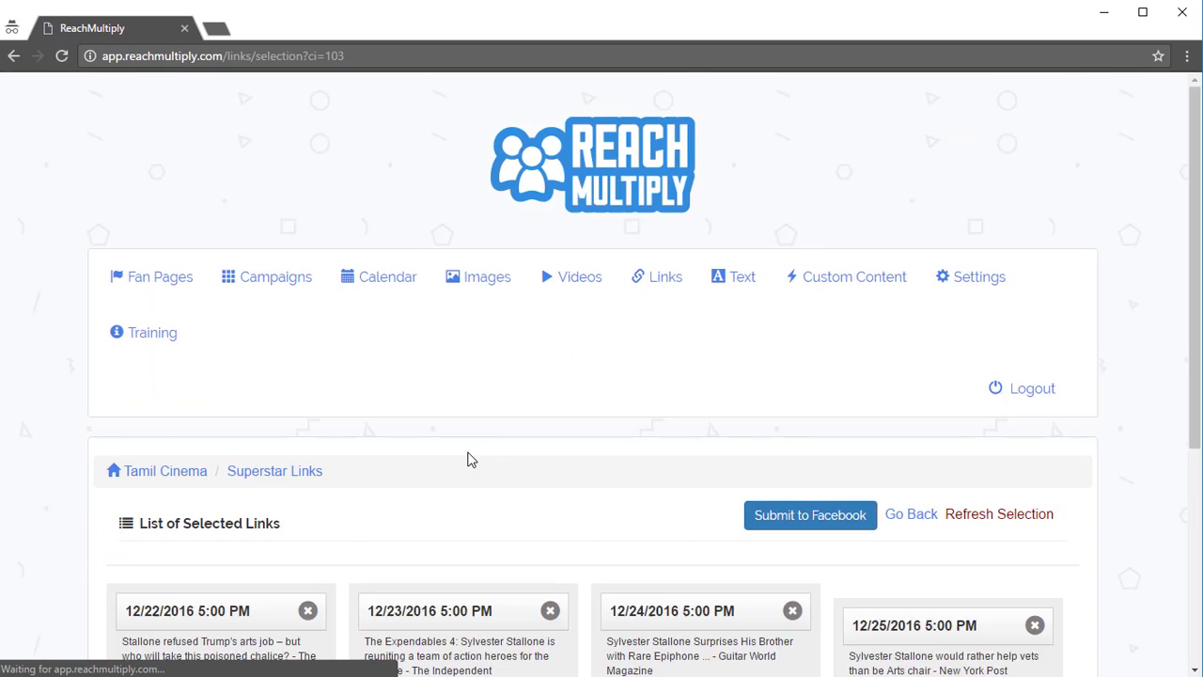
scroll(468, 457, "down", 4)
left_click_drag(753, 358, 555, 357)
left_click(837, 177)
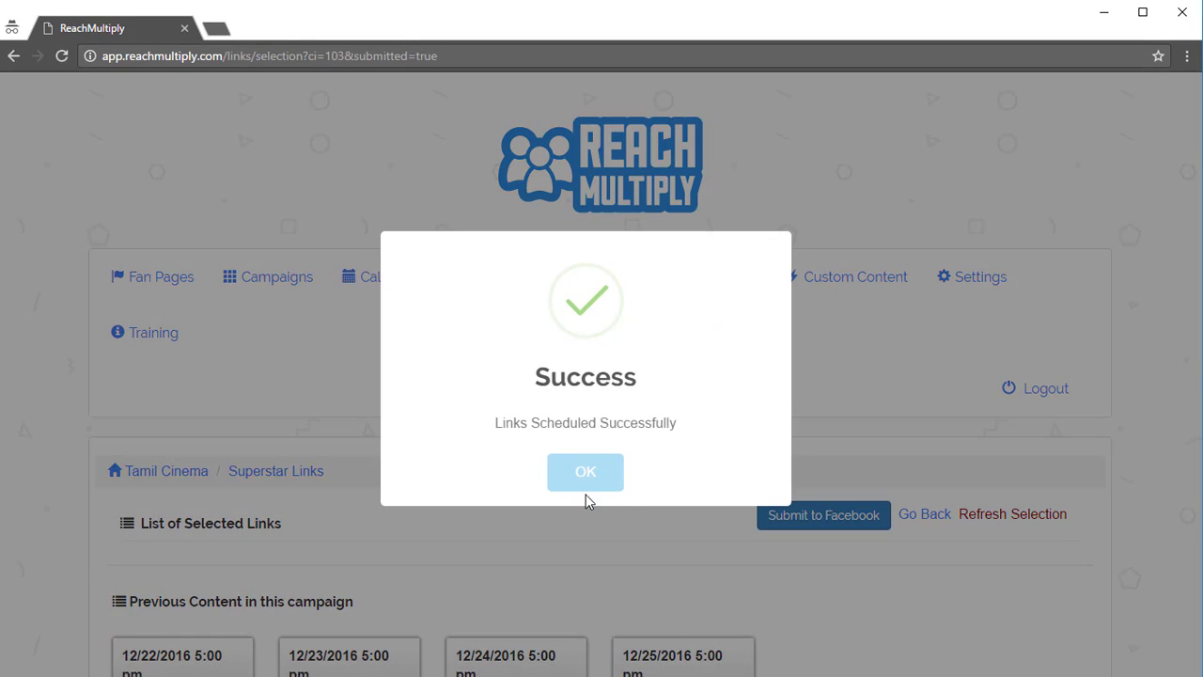
left_click(586, 476)
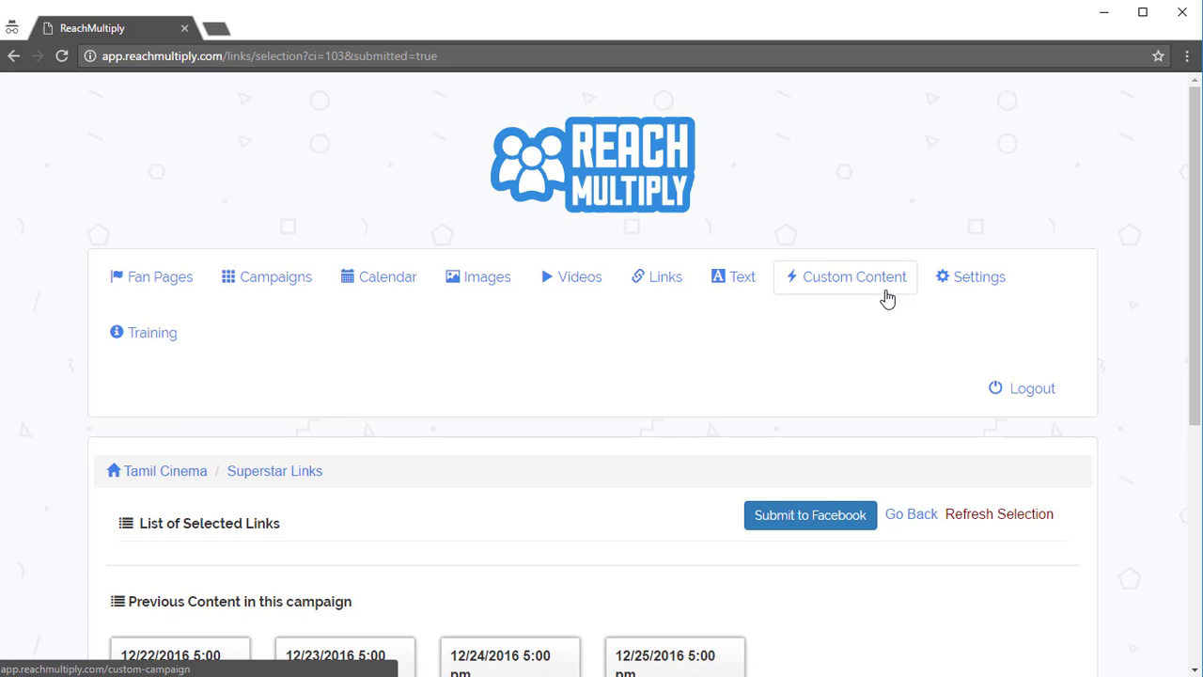
In Settings, check the Default Fan Page and Timezone choices without changing them
left_click(986, 290)
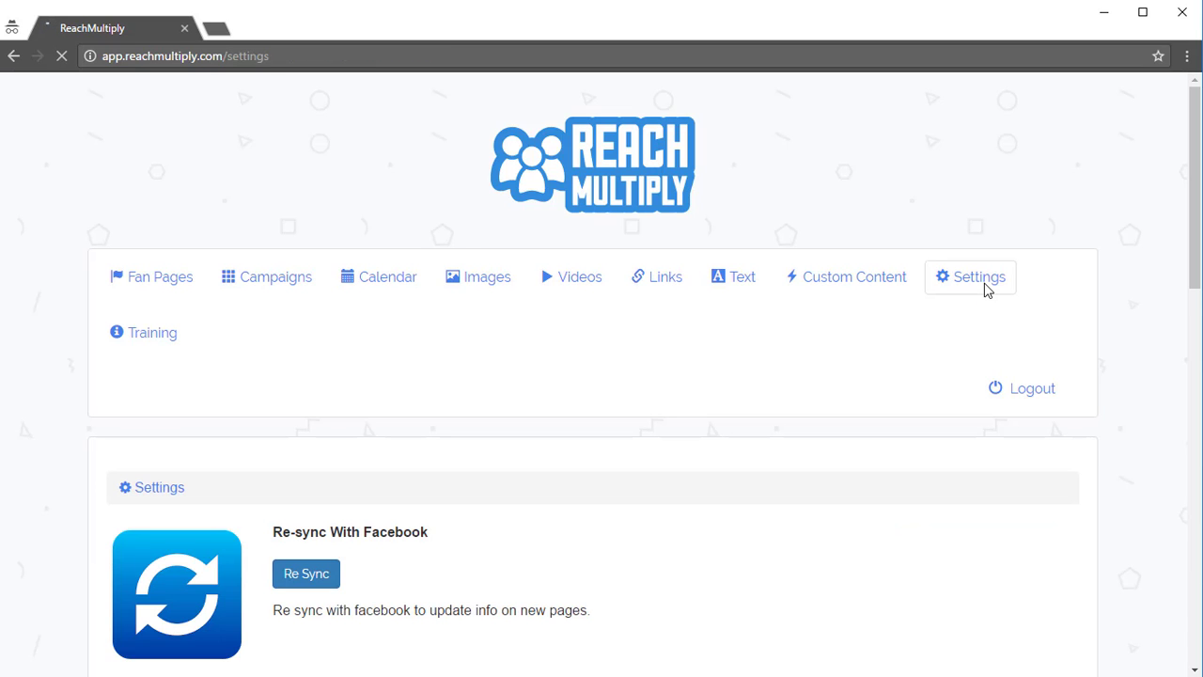
scroll(535, 263, "down", 4)
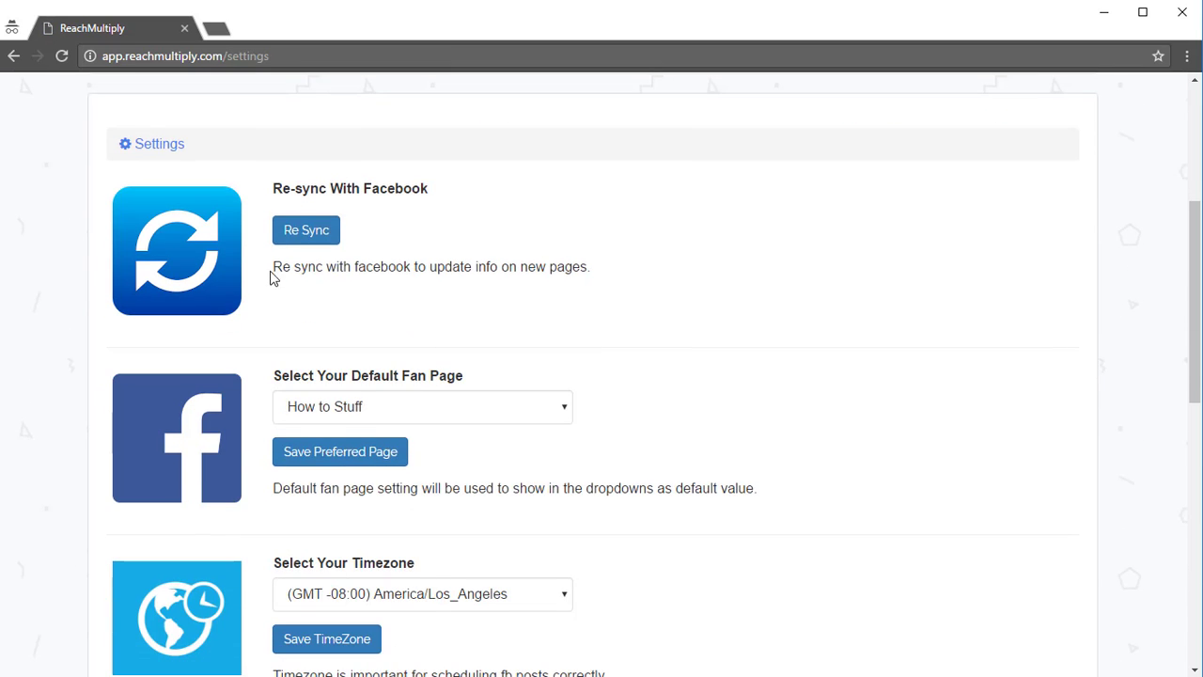
scroll(291, 333, "down", 2)
left_click(361, 246)
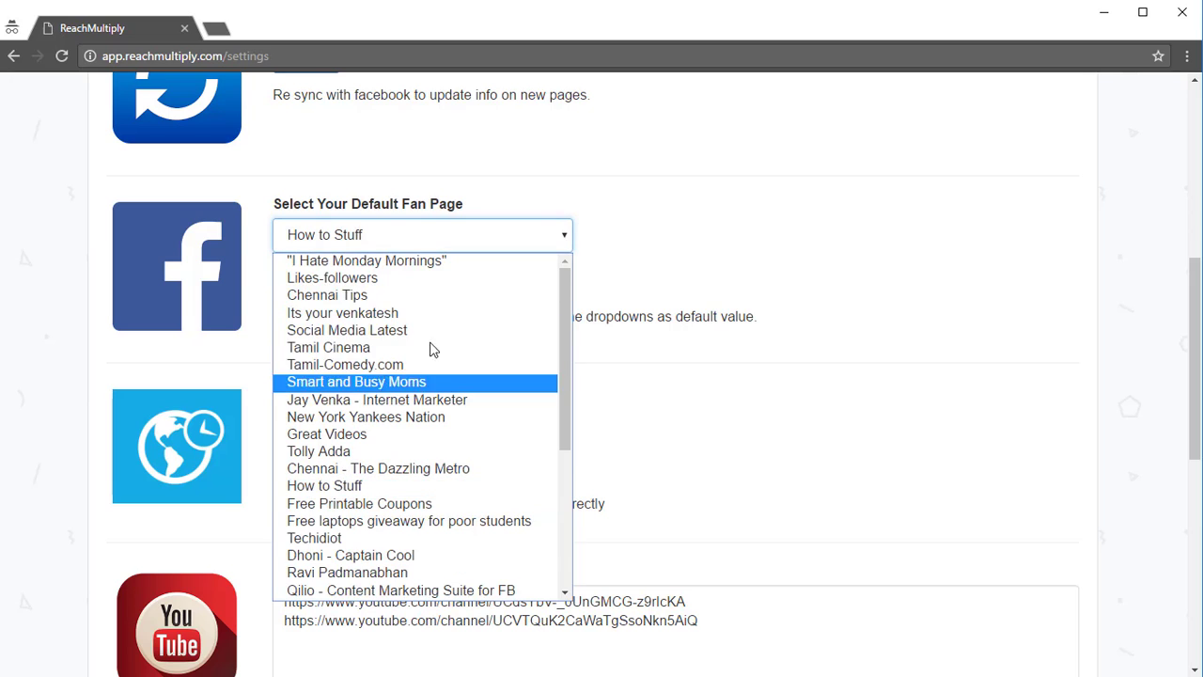
left_click(602, 381)
scroll(435, 284, "down", 2)
left_click(437, 262)
left_click(687, 301)
Look over the YouTube channels, password and email notification settings
scroll(417, 366, "down", 3)
left_click(717, 191)
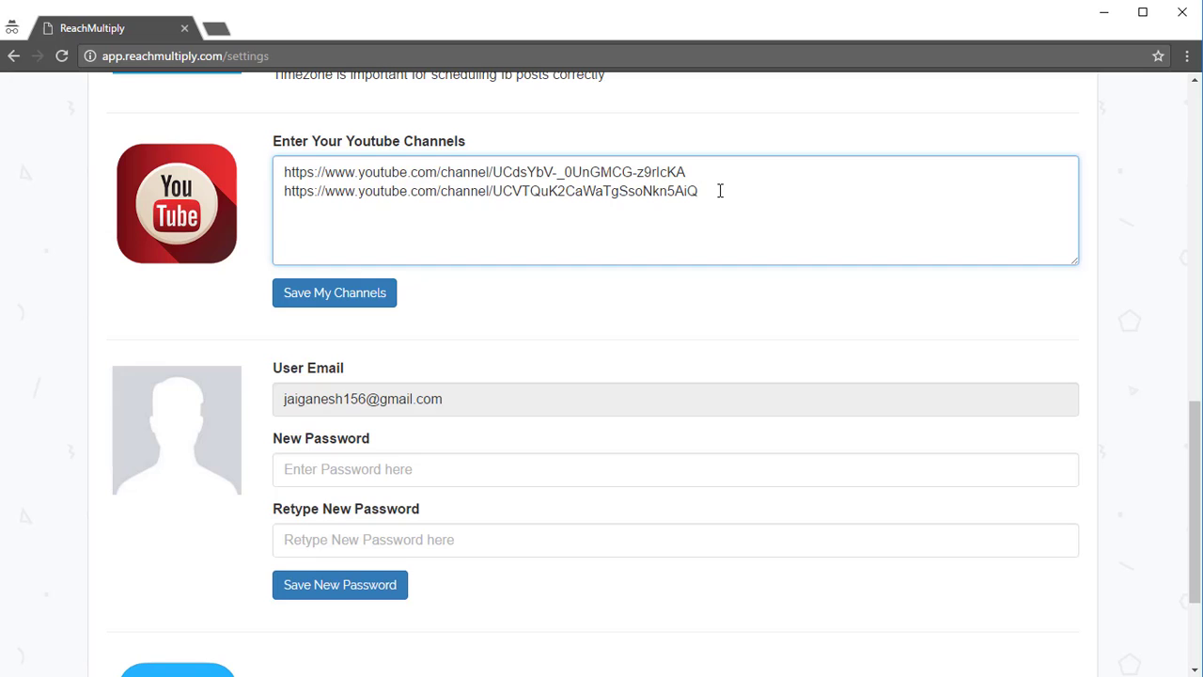
scroll(370, 301, "down", 2)
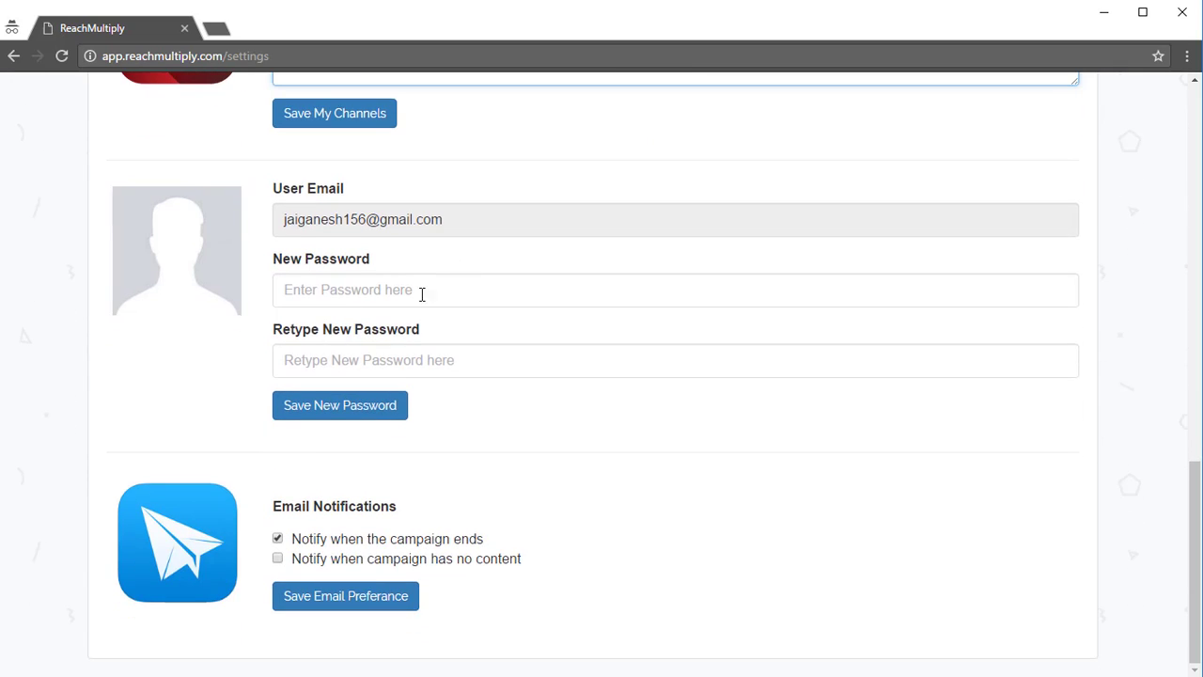
scroll(370, 269, "up", 1)
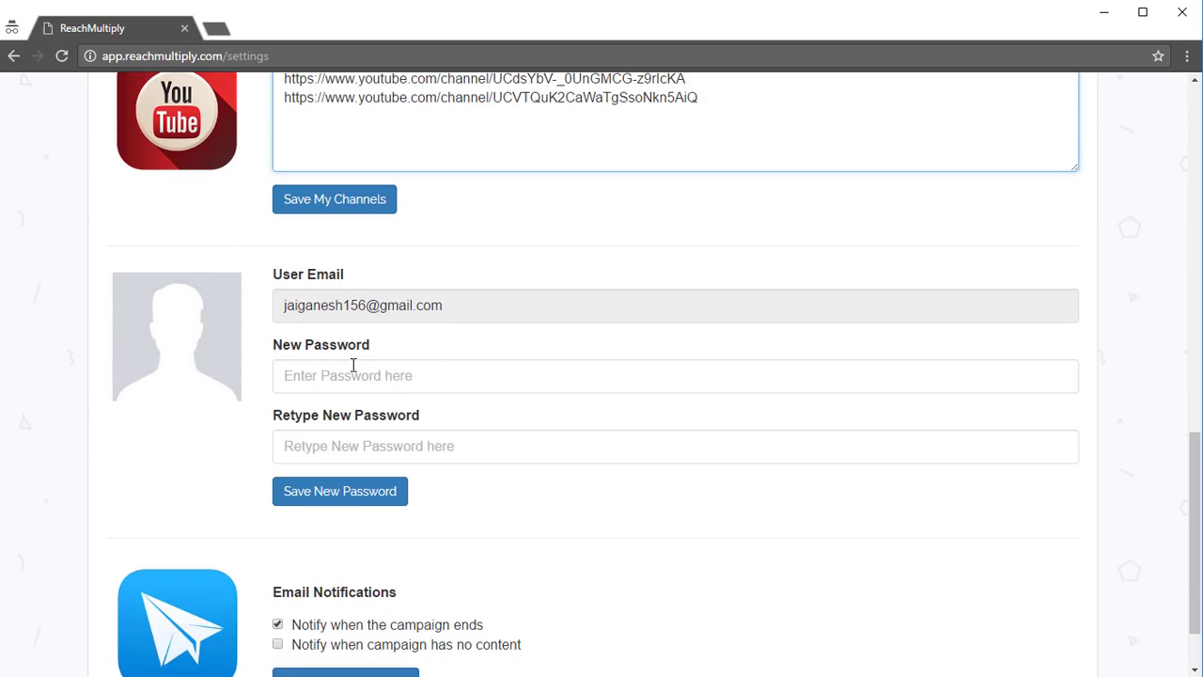
scroll(353, 365, "down", 1)
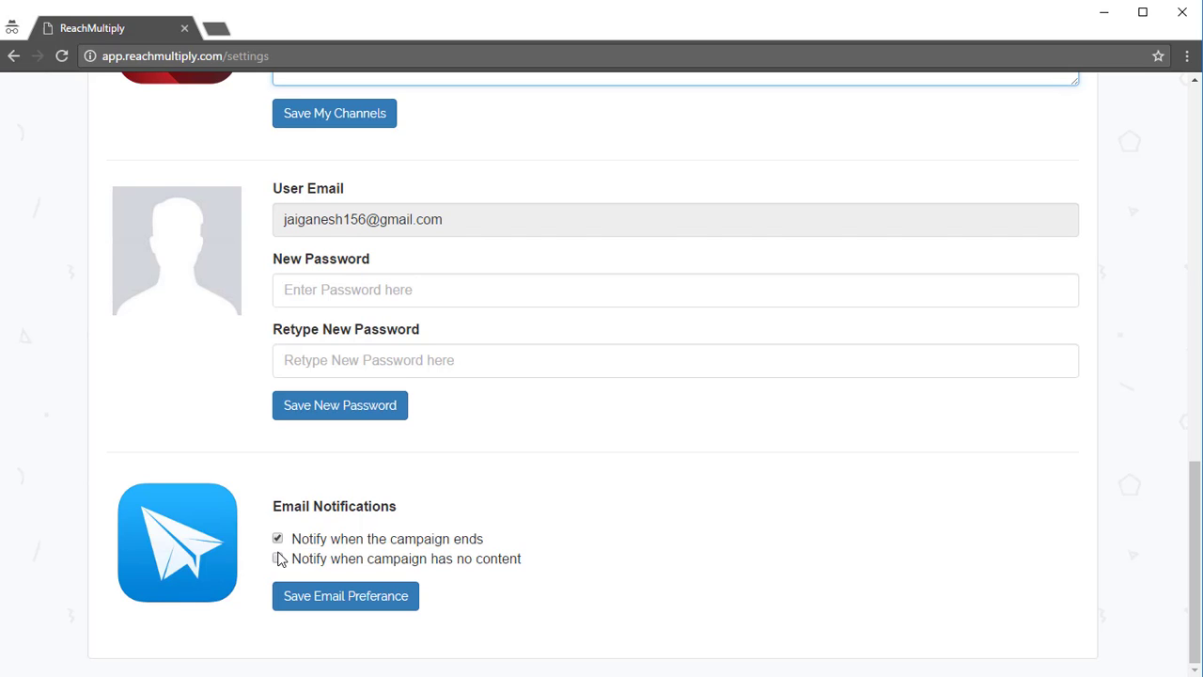
scroll(377, 555, "up", 10)
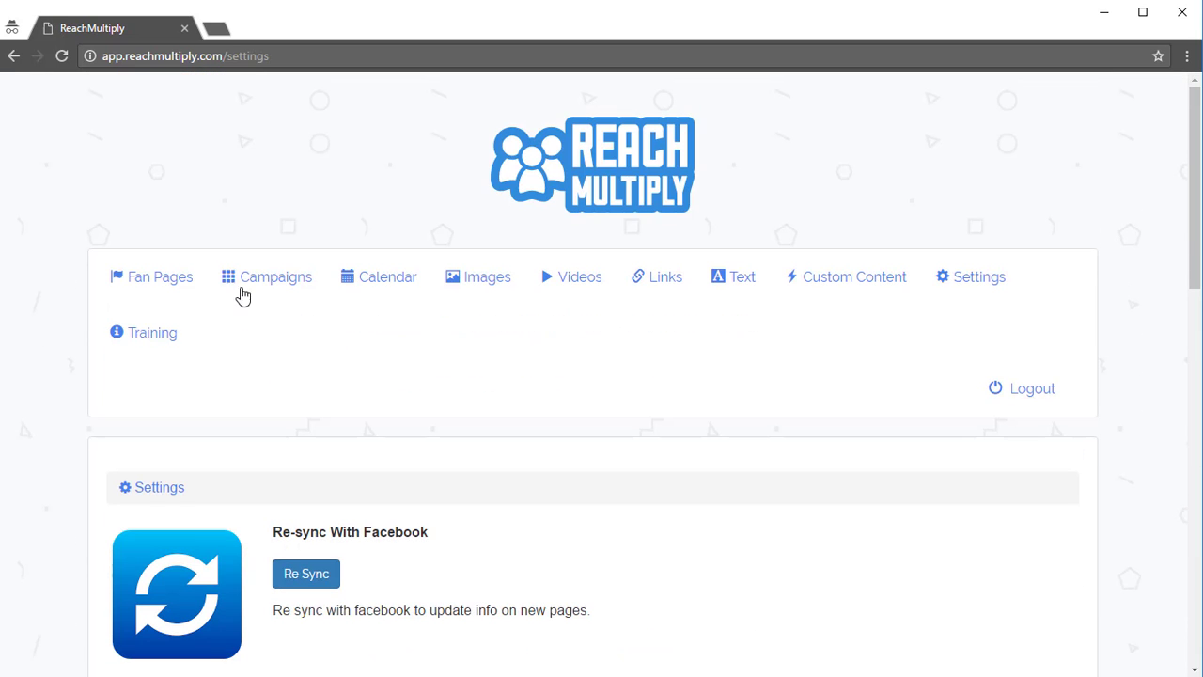
Open Fan Pages and browse each connected page's fan and talking counts
left_click(198, 295)
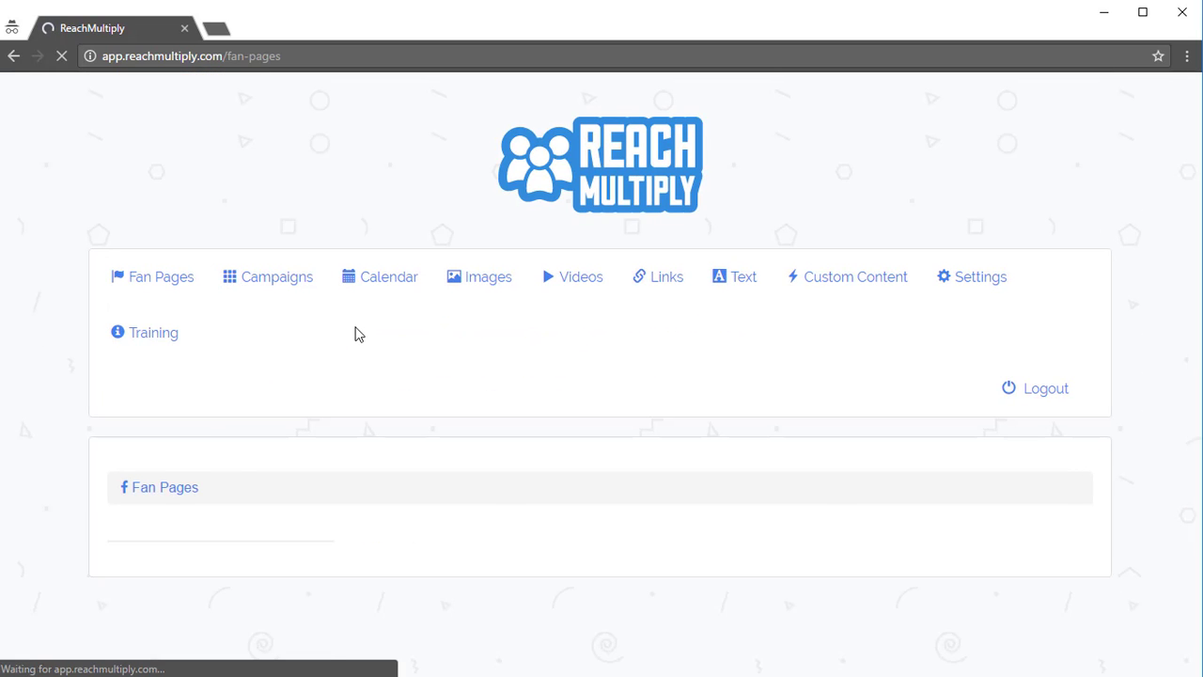
scroll(358, 333, "down", 4)
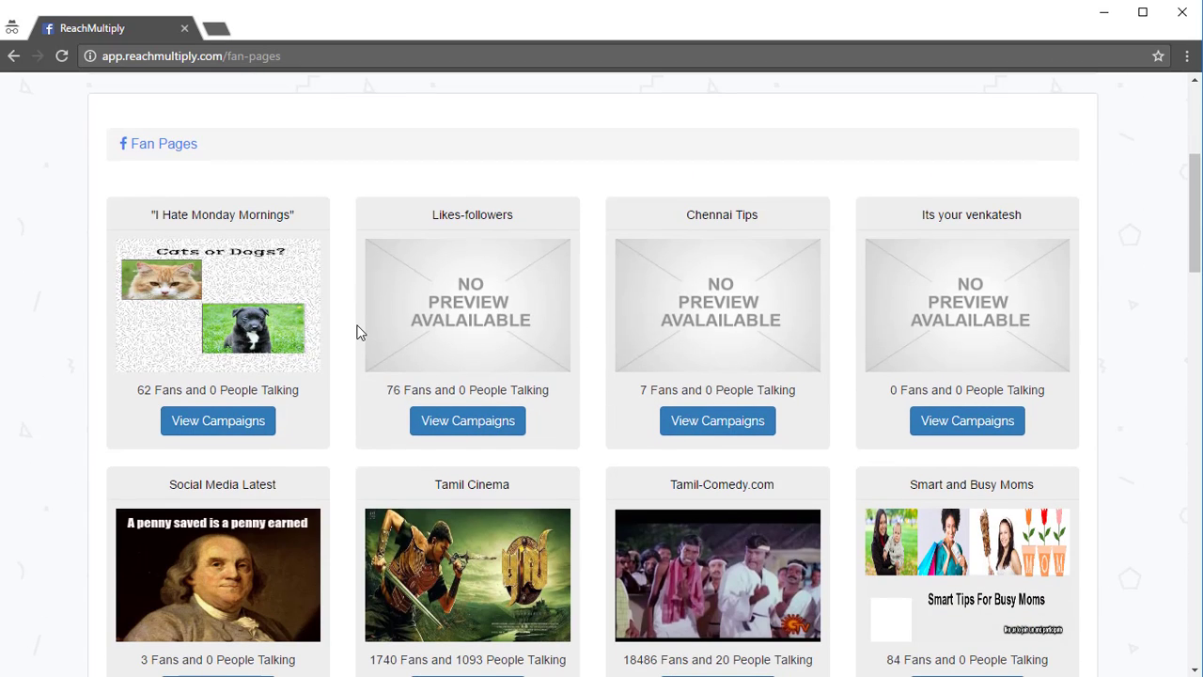
scroll(404, 303, "down", 5)
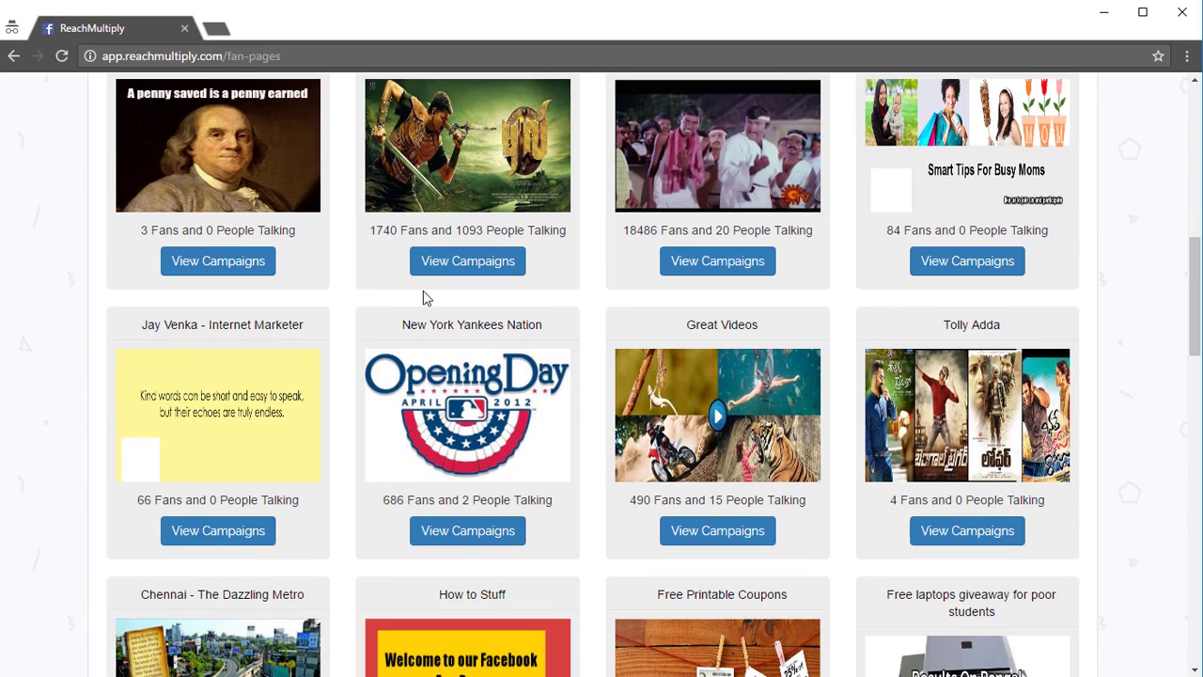